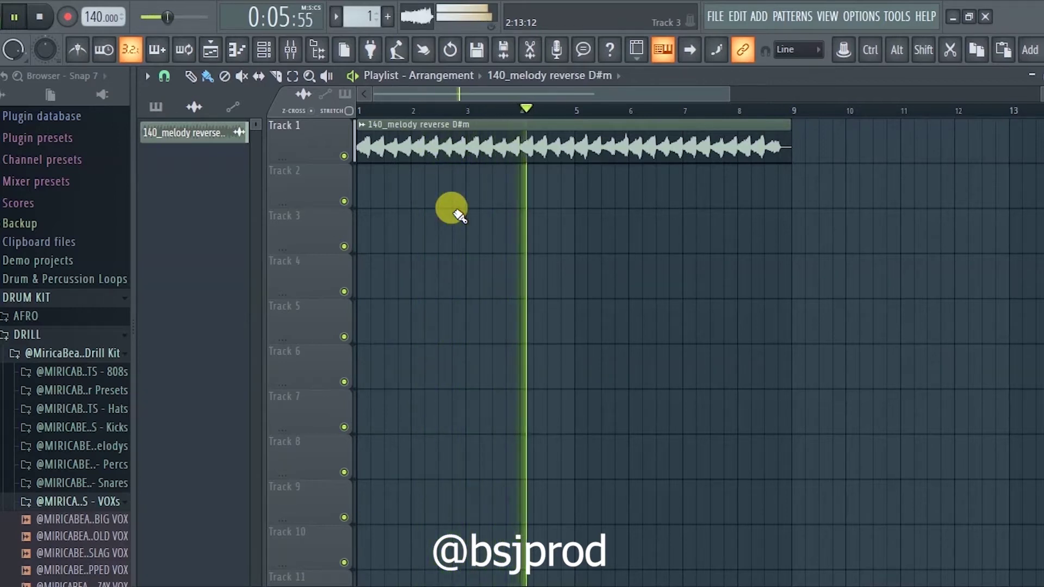
- Stop playback, then place Pattern 1 on Track 2 from bar 1 and extend it across the melody clip's eight bars
key(space)
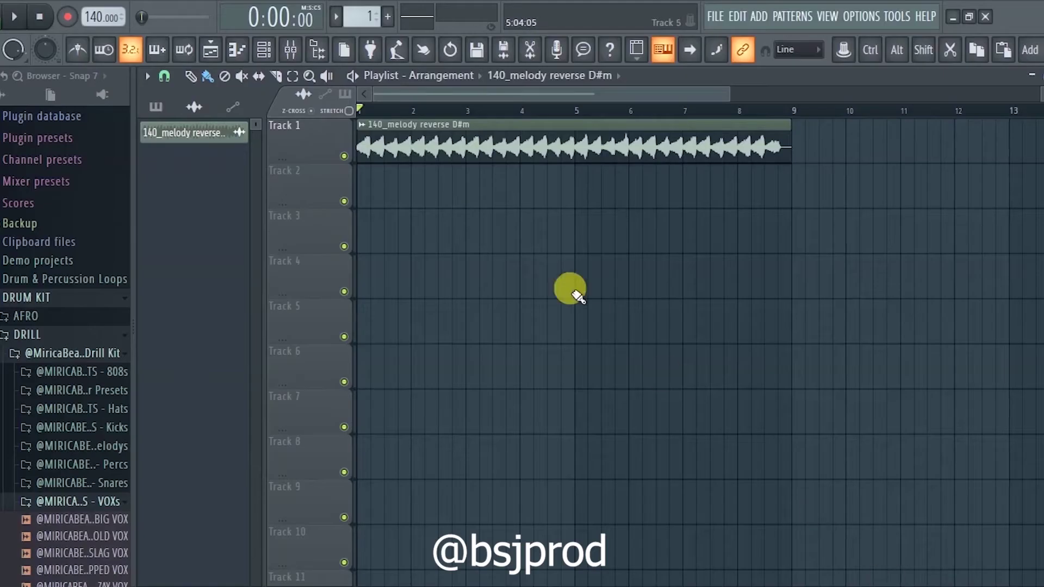
click(264, 50)
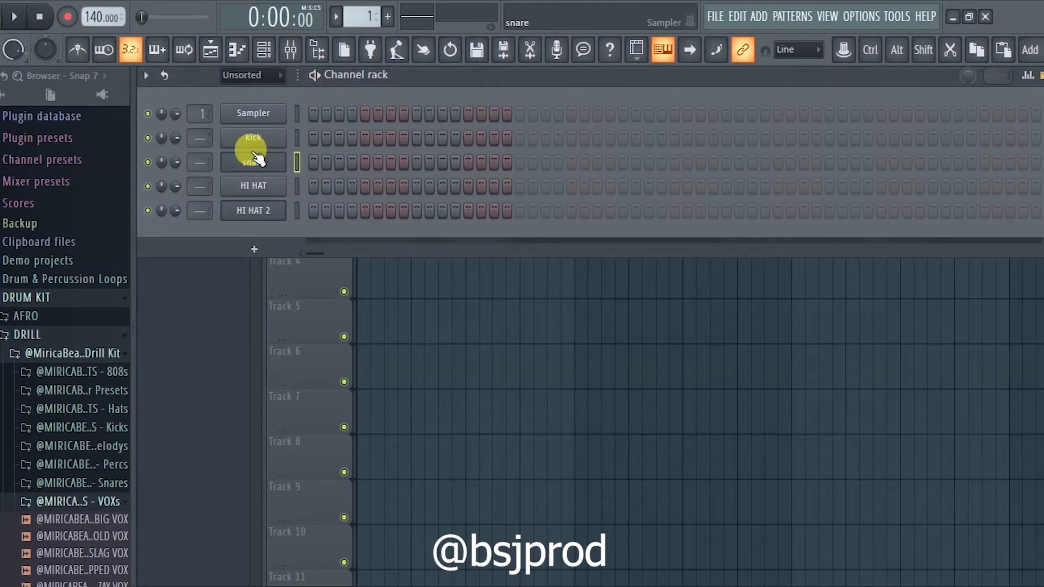
click(216, 53)
click(446, 193)
right_click(448, 182)
click(195, 106)
drag(177, 132, 782, 173)
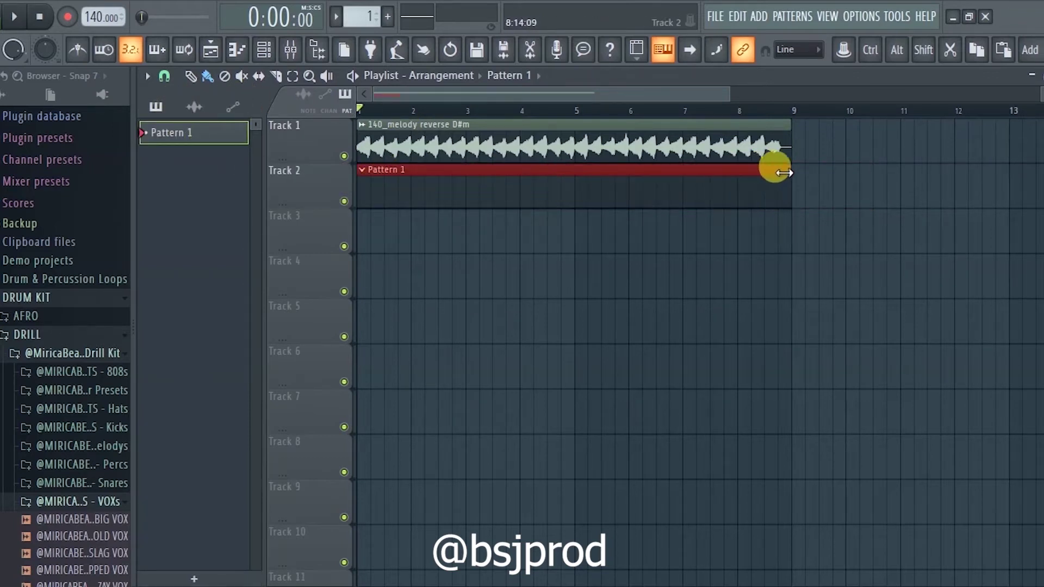
- In the snare's piano roll, add C5 hits on bar 1 beat 3, bar 2 beat 4, bar 3 beat 3 and bar 4 beats 2 and 4
click(280, 50)
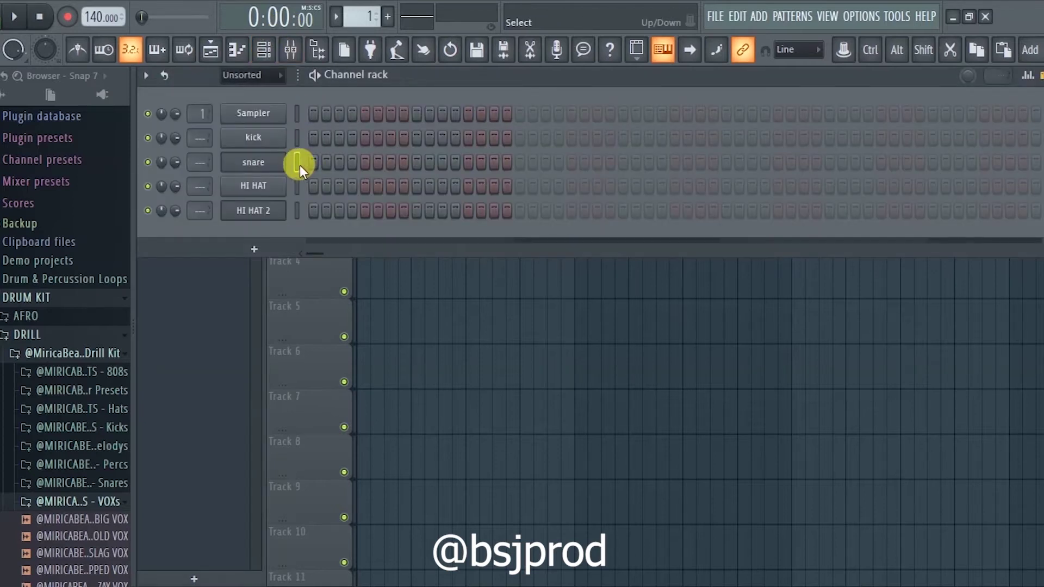
click(257, 161)
right_click(257, 162)
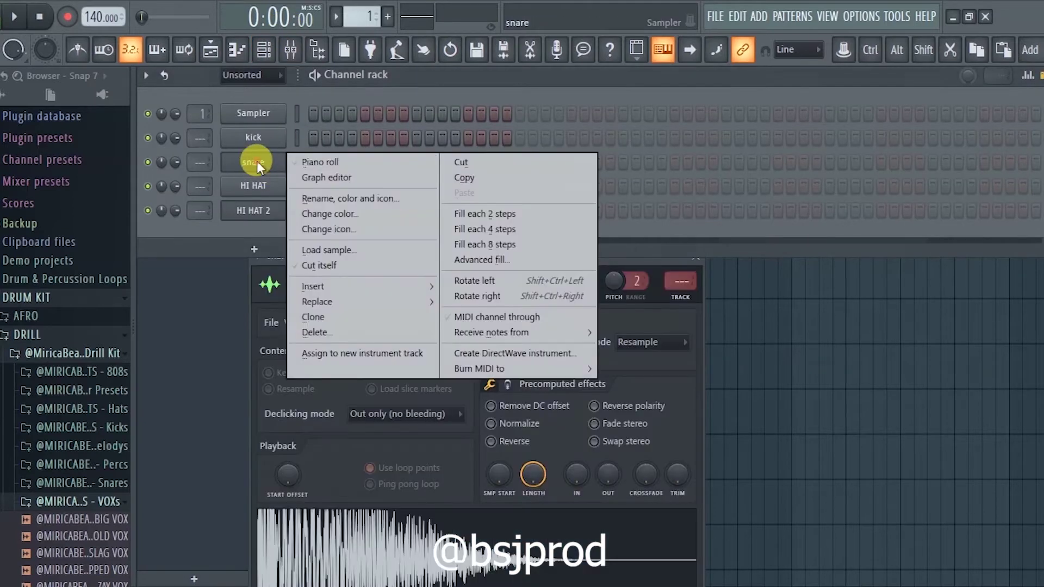
click(343, 162)
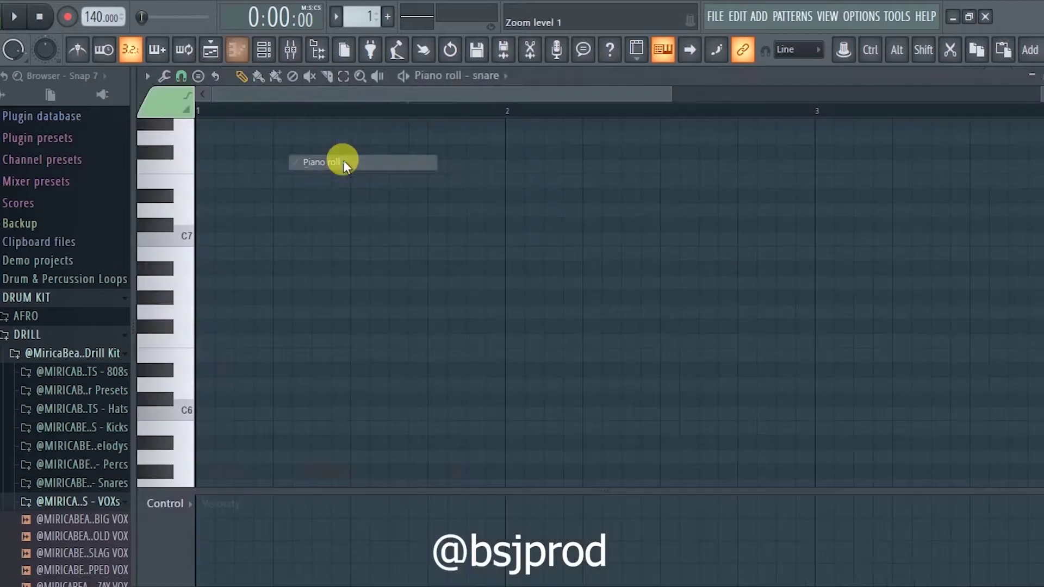
key(Escape)
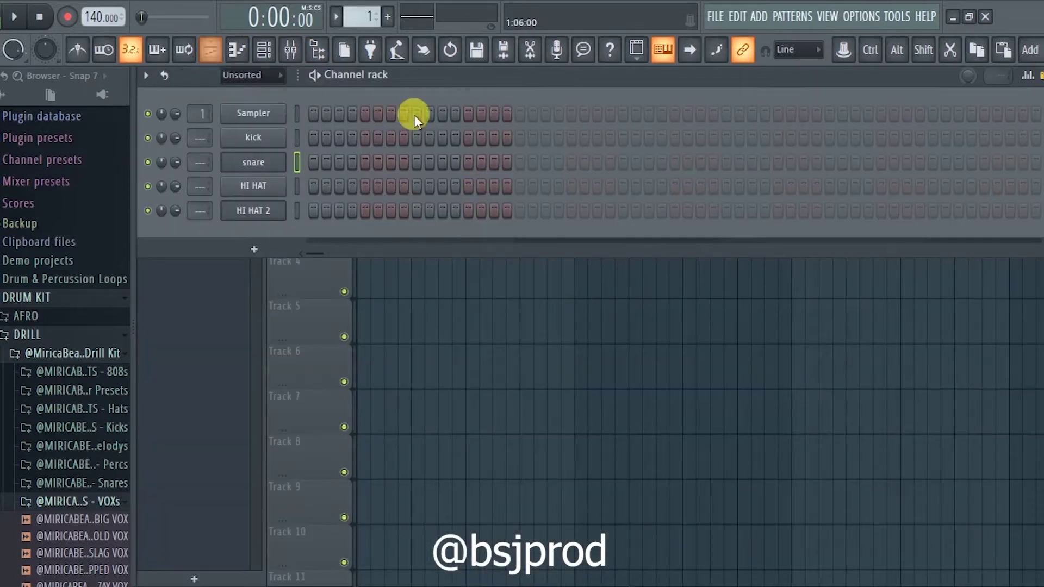
key(F7)
click(280, 238)
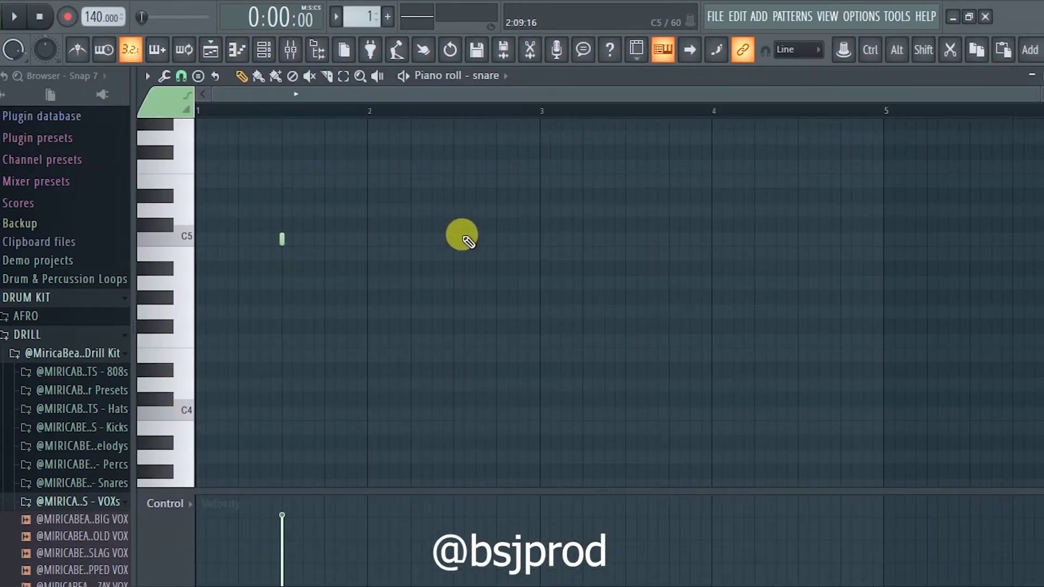
click(501, 240)
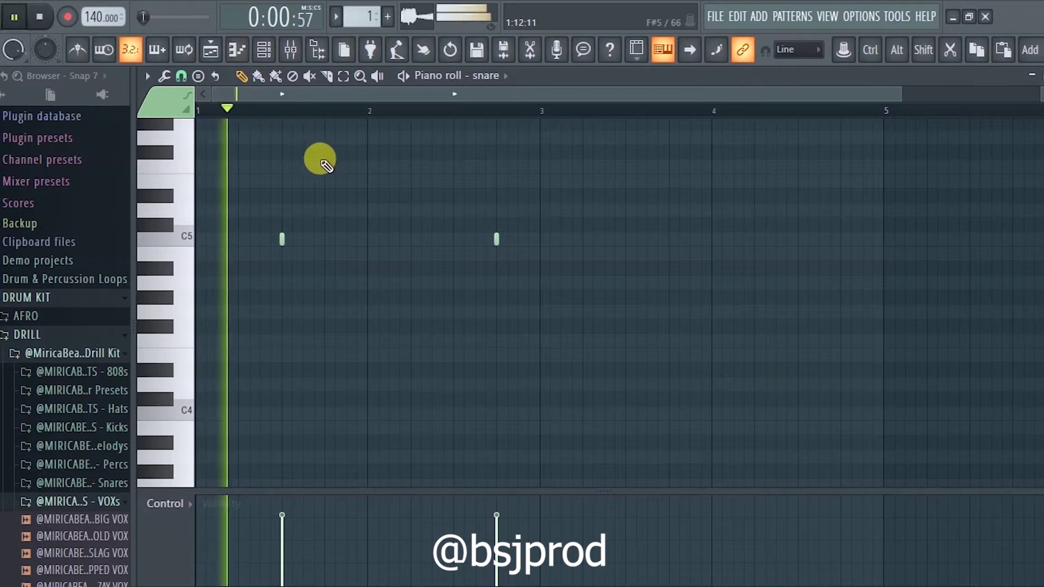
click(626, 242)
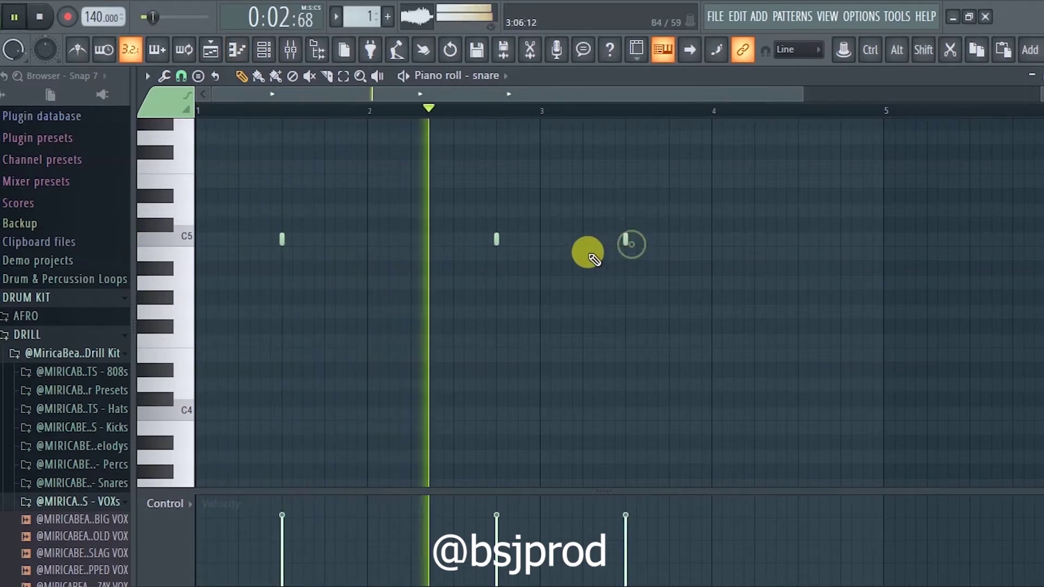
click(841, 242)
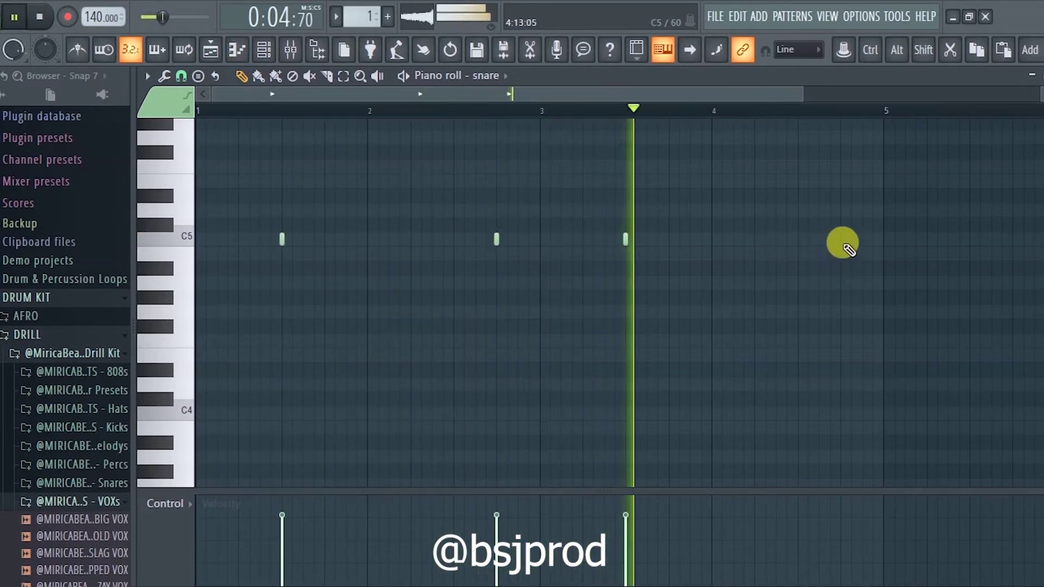
click(756, 239)
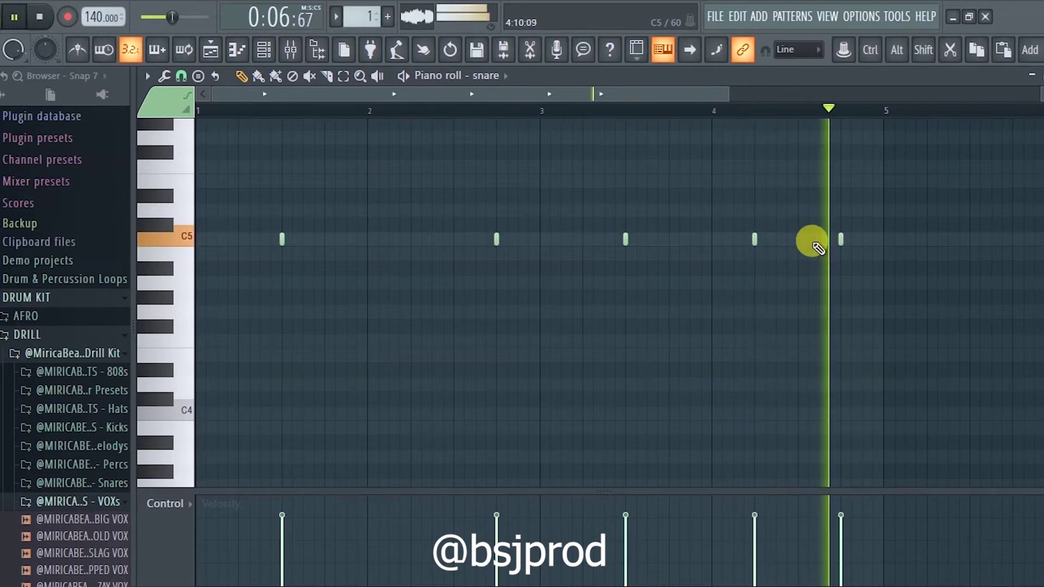
- Audition the snare pattern and add another C5 hit half a beat after beat 3 of bar 4
key(space)
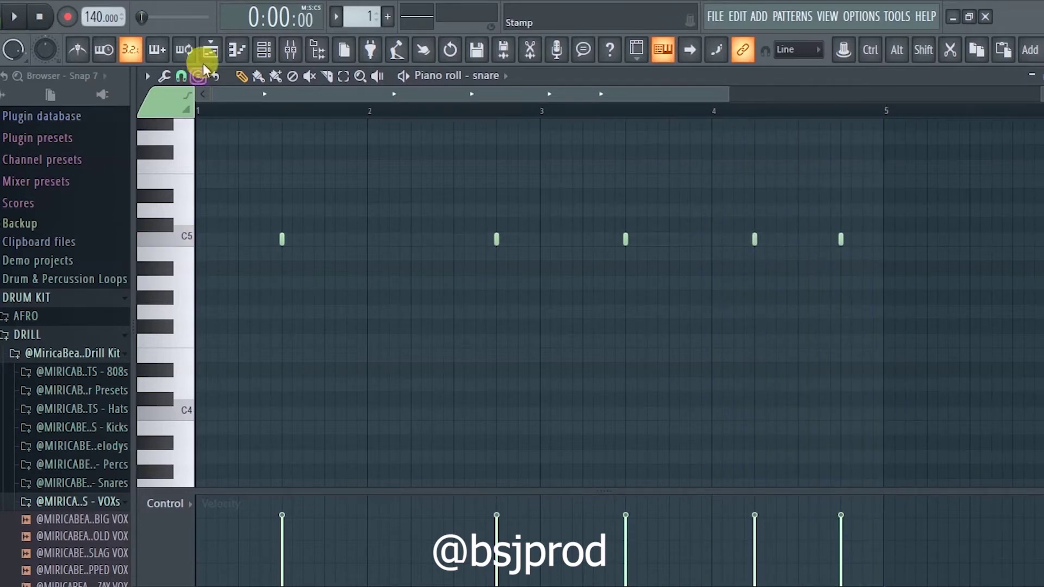
key(space)
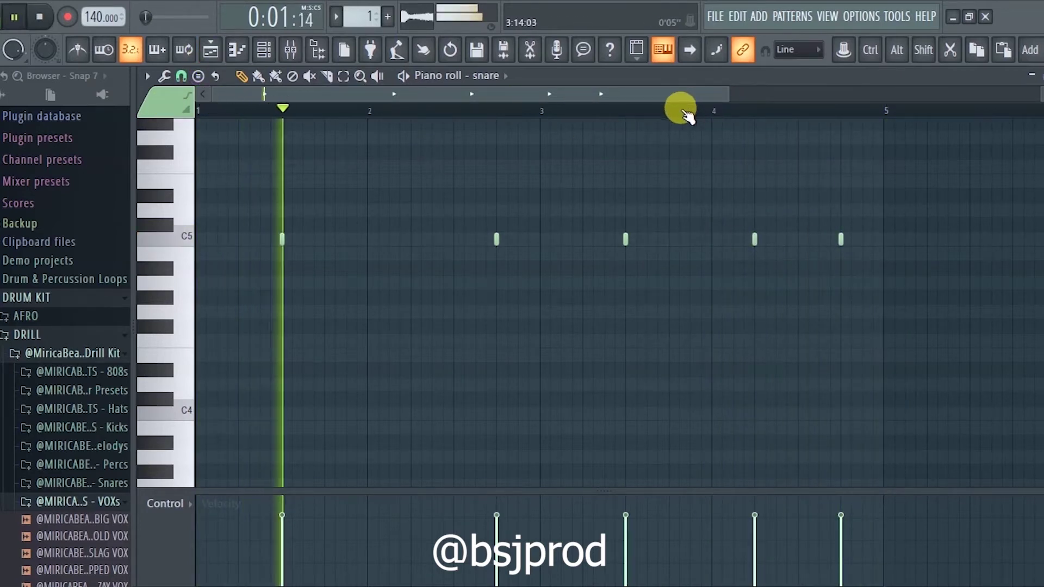
click(708, 109)
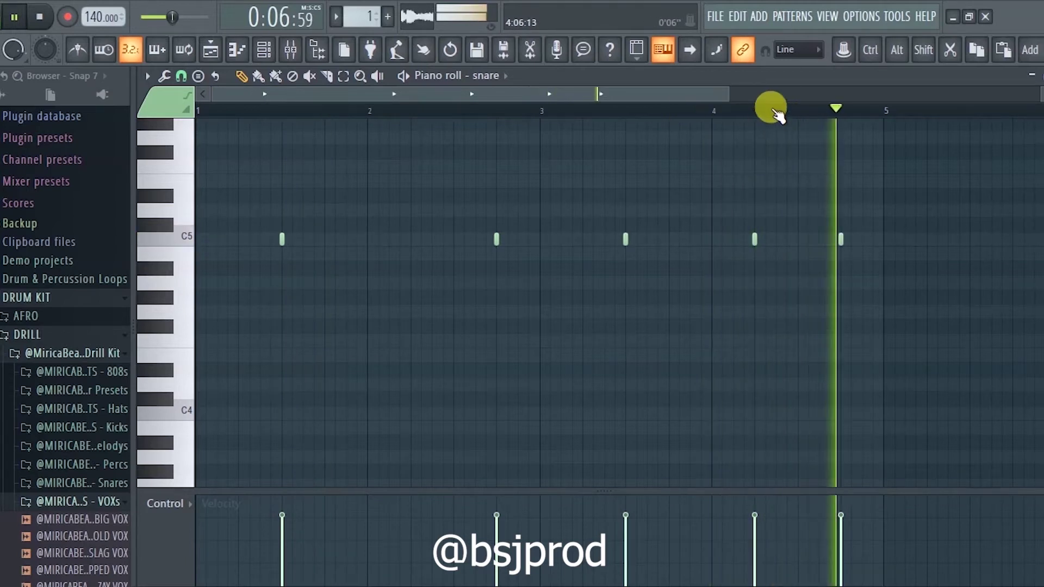
click(819, 239)
key(space)
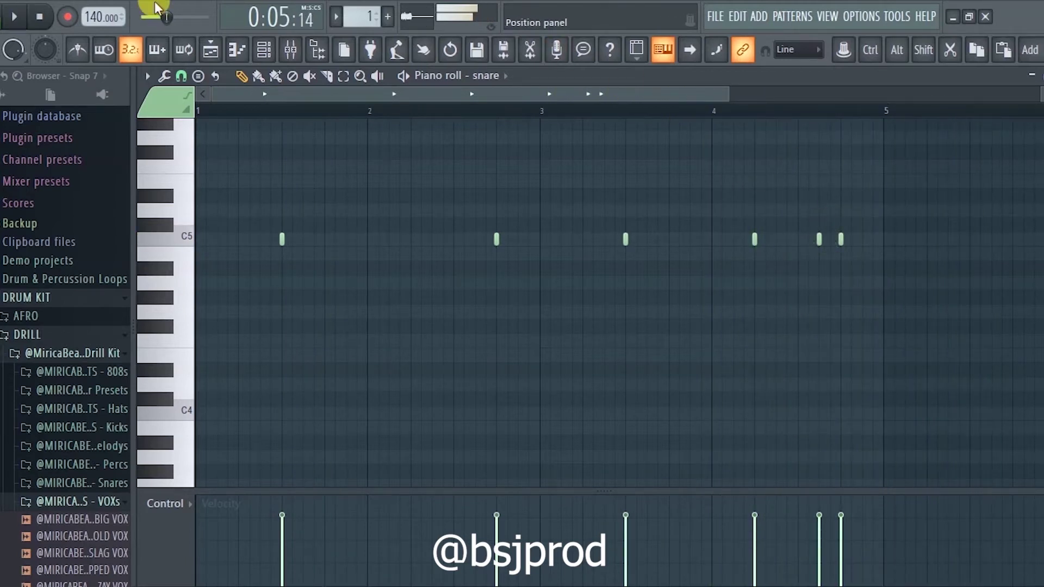
- Shorten the Pattern 1 clip on Track 2 to four bars, duplicate it into bars 5 to 8, and play the arrangement
click(210, 50)
drag(786, 195, 579, 195)
key(ctrl+b)
click(363, 110)
key(space)
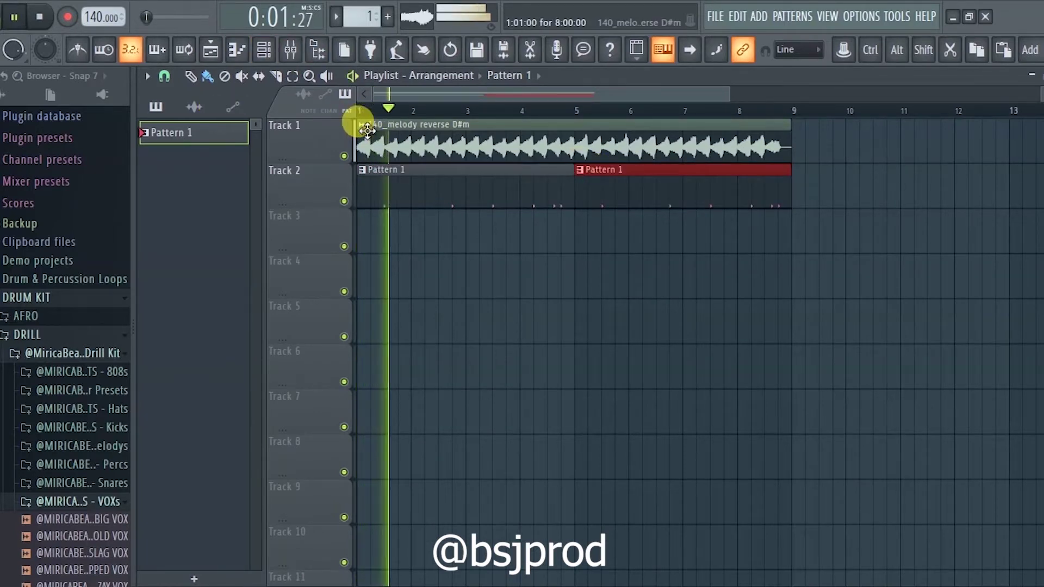
click(261, 50)
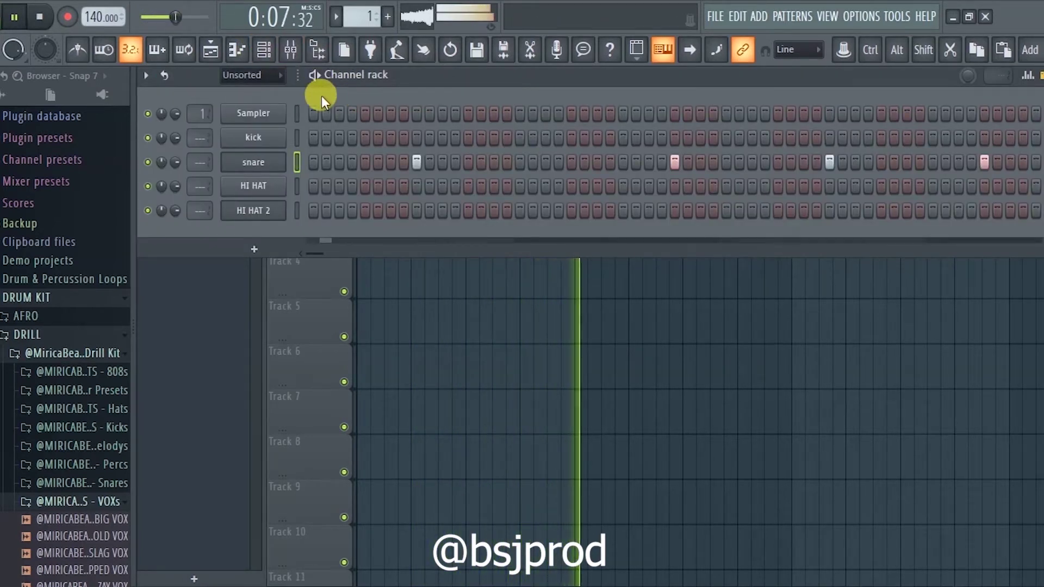
click(211, 50)
key(space)
- Route the melody sample to mixer track 2 and load Fruity parametric EQ 2 in that track's first effect slot
double_click(450, 141)
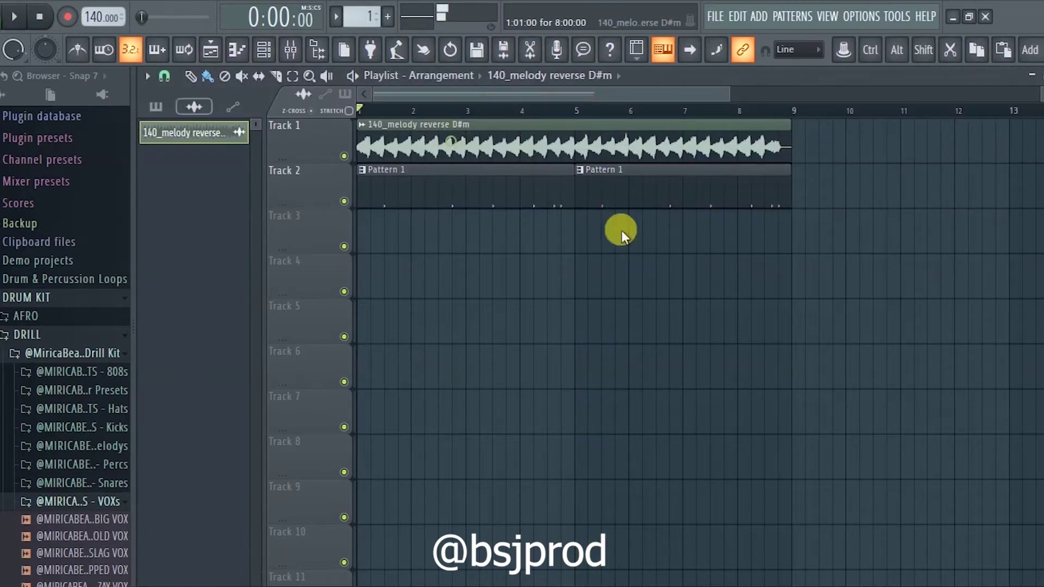
click(640, 252)
click(880, 149)
click(899, 153)
click(771, 139)
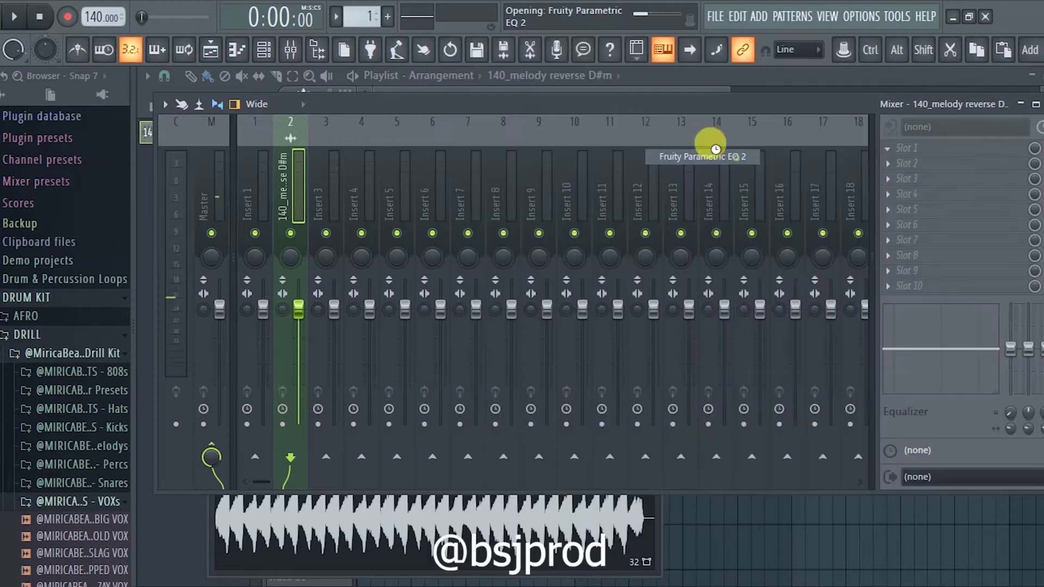
- Set band 1 of the melody's EQ to high pass at 212 Hz and audition the result in the arrangement
drag(648, 320, 657, 317)
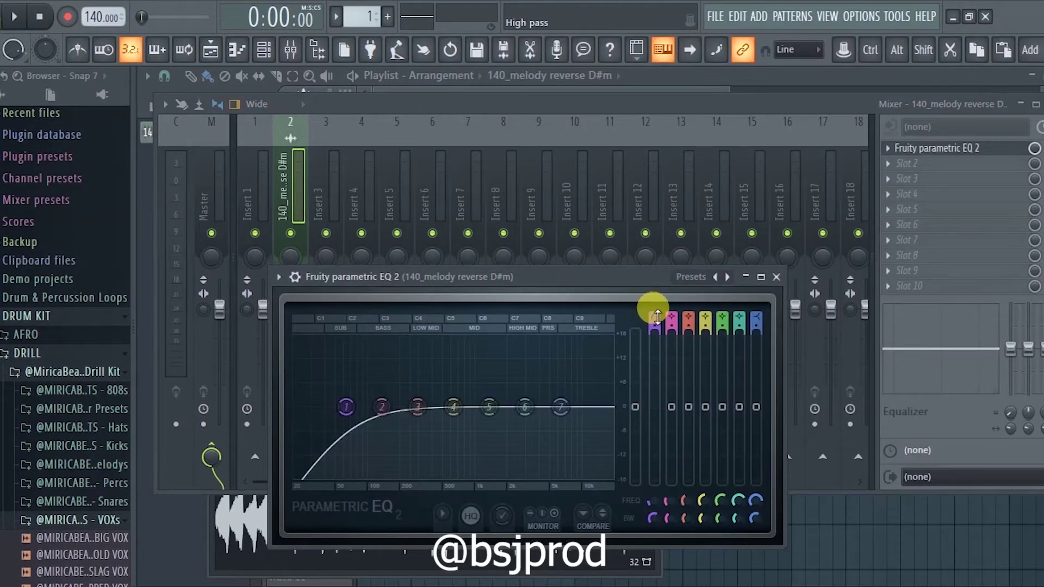
drag(653, 501, 652, 474)
key(space)
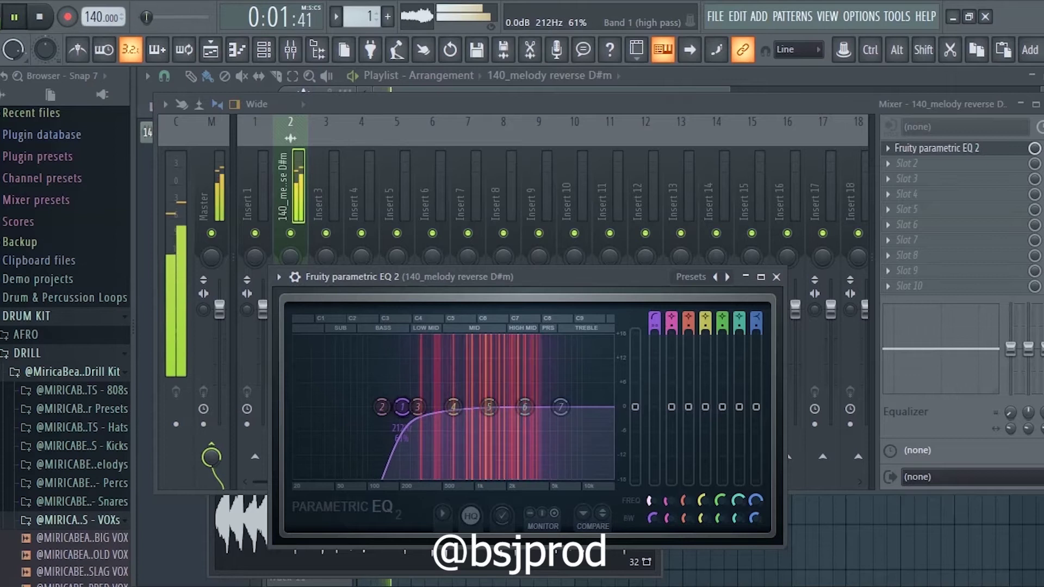
click(210, 50)
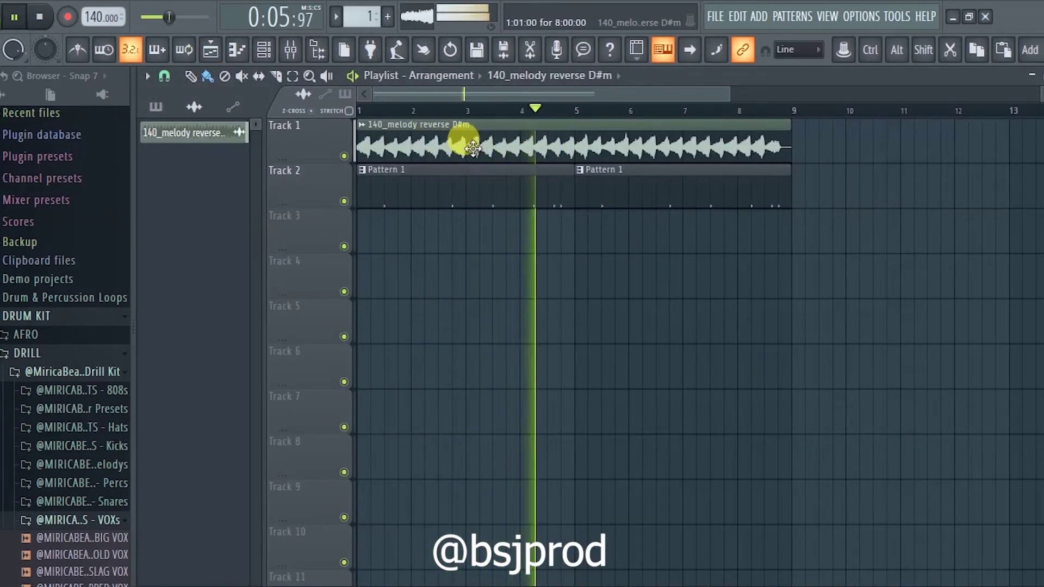
key(space)
- Show the Unsorted channel group in the channel rack and create a new pattern named HI HAT
click(264, 49)
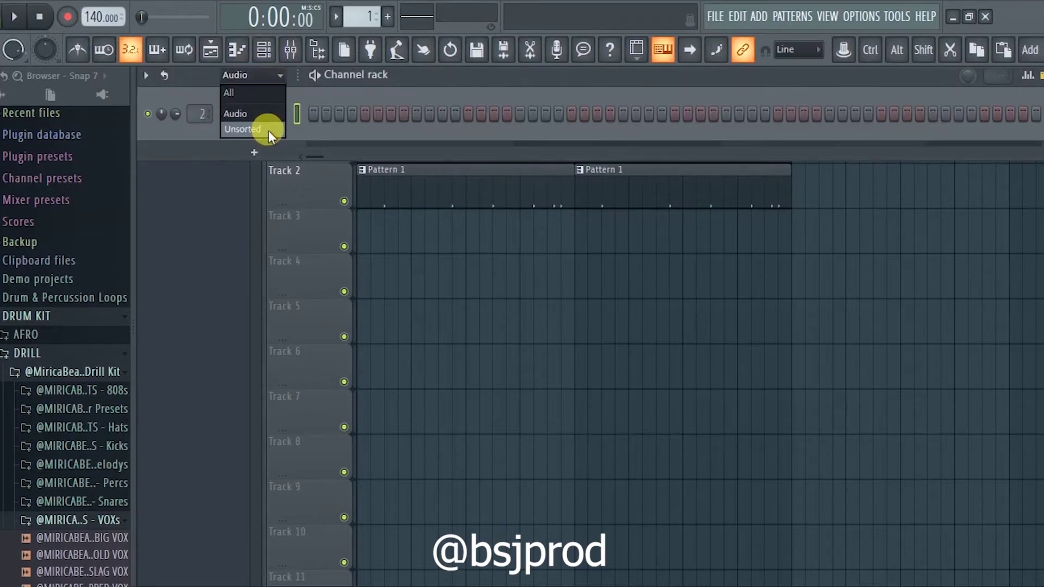
click(268, 130)
click(211, 49)
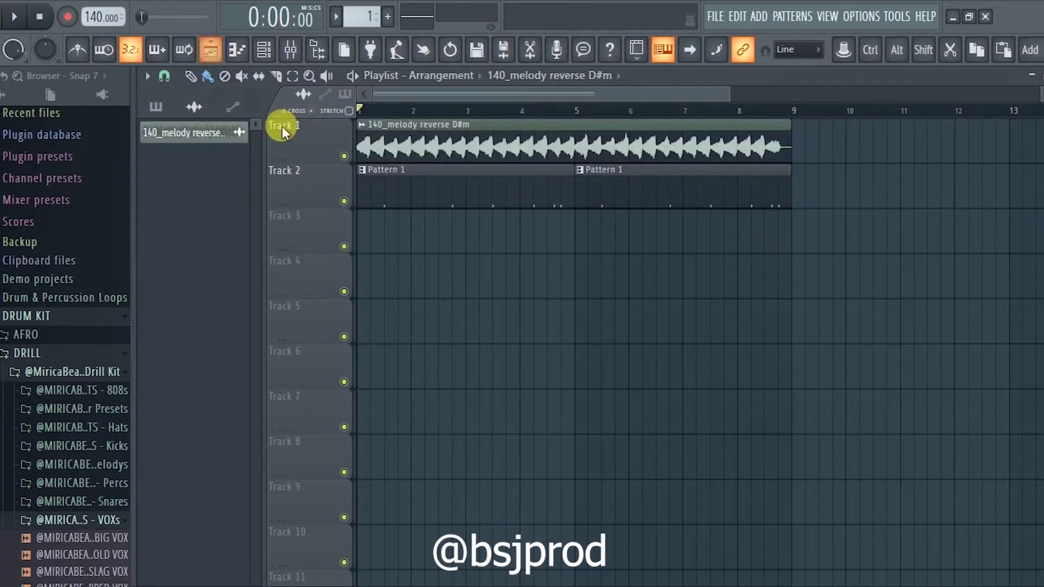
click(388, 19)
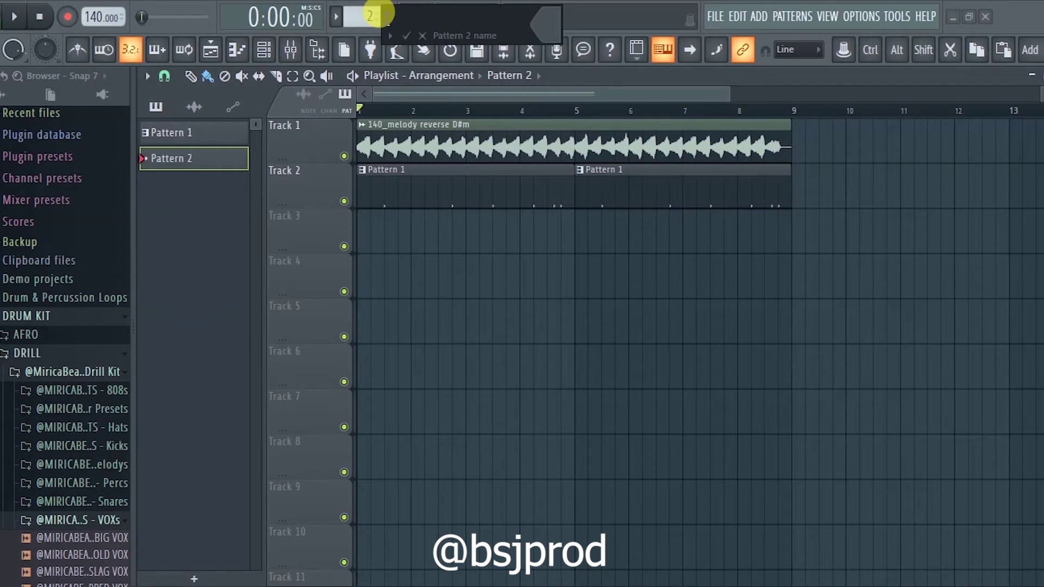
text(HI HAT)
key(Return)
- Place the HI HAT pattern on Track 3 from bar 1 and extend the clip to four bars
click(366, 237)
drag(408, 238, 574, 238)
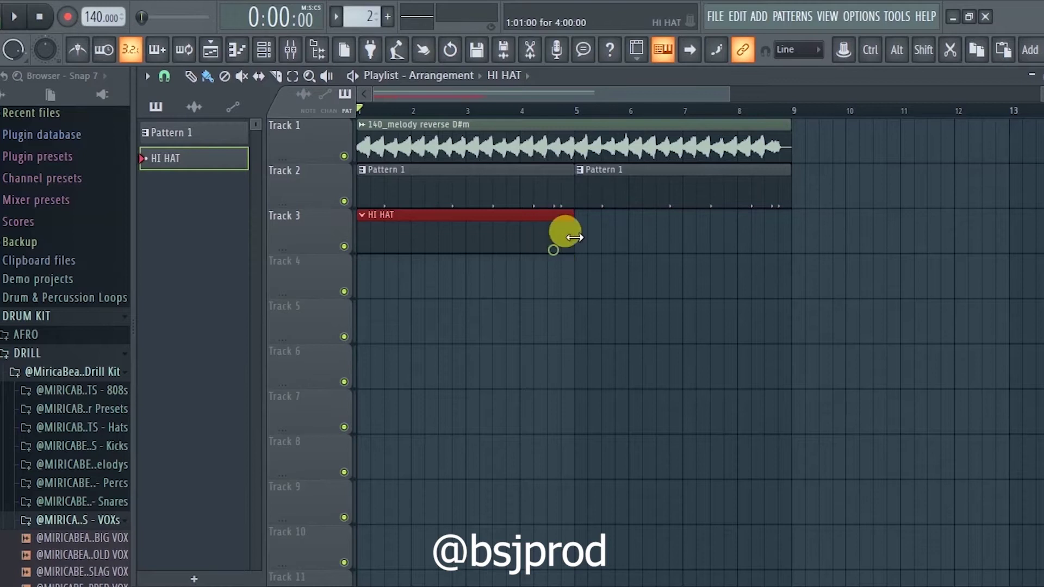
click(576, 231)
- Open the HI HAT channel's piano roll and place a C5 note at the start of bar 1
click(264, 50)
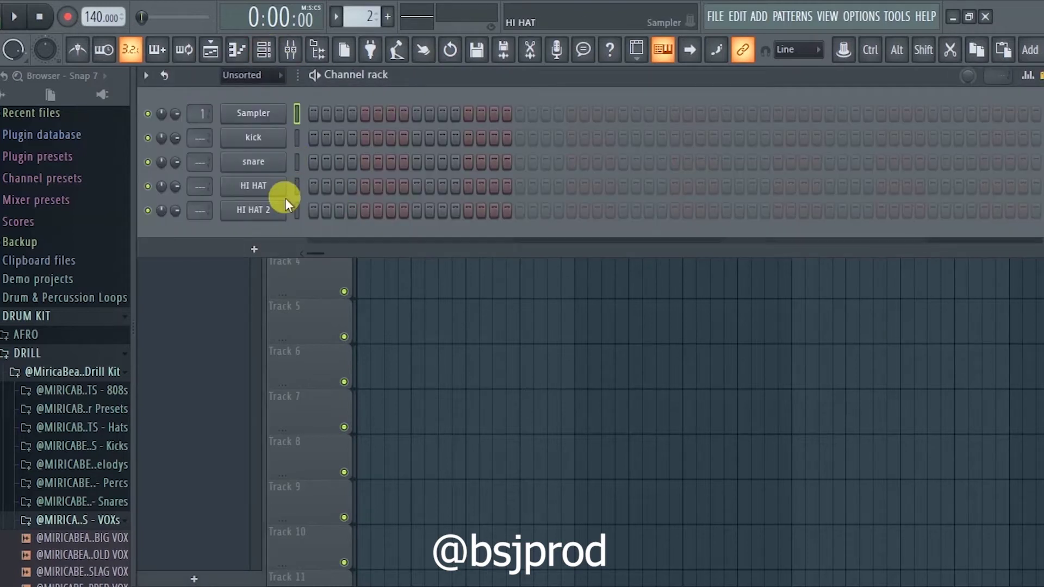
click(625, 261)
click(478, 224)
click(239, 76)
click(265, 49)
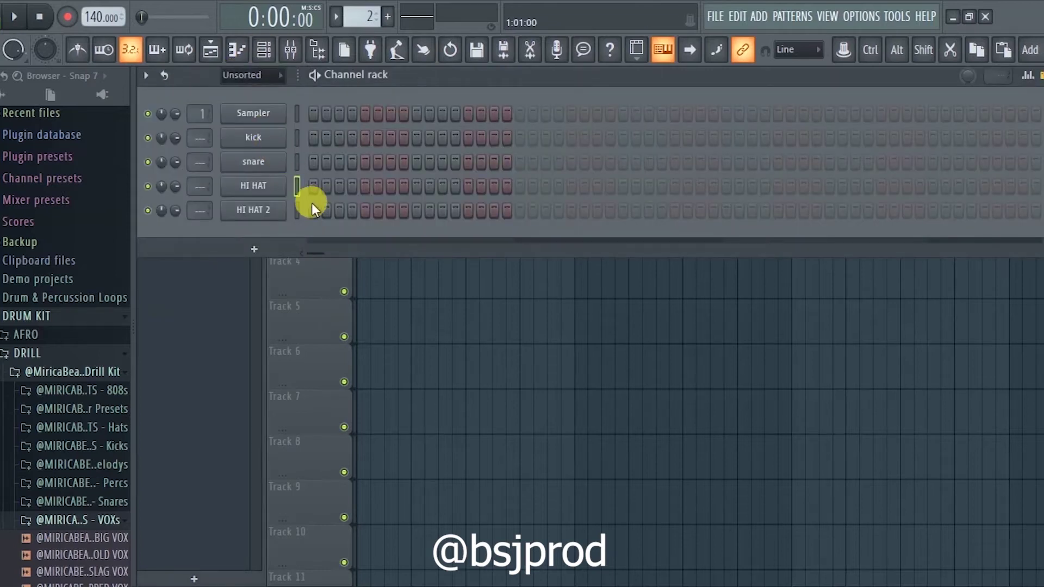
right_click(271, 189)
click(336, 186)
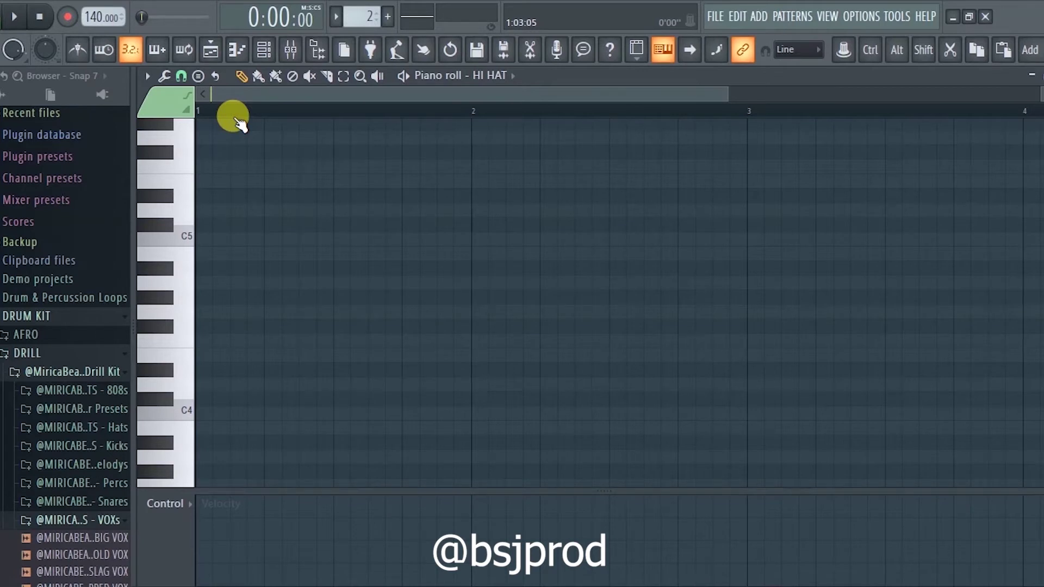
drag(219, 240, 66, 247)
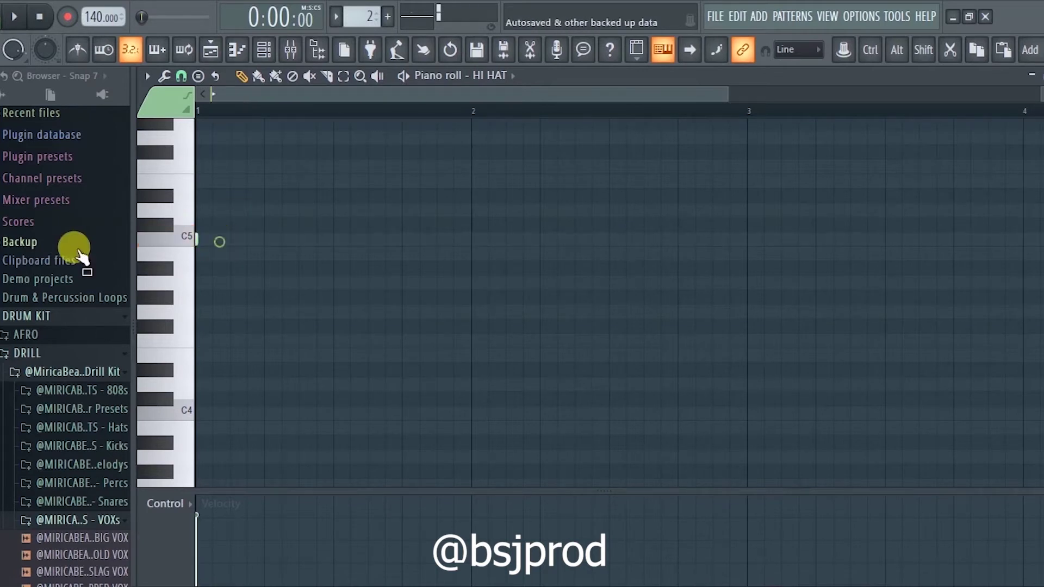
- Set the piano roll's snap to grid to 1/3 step
click(197, 77)
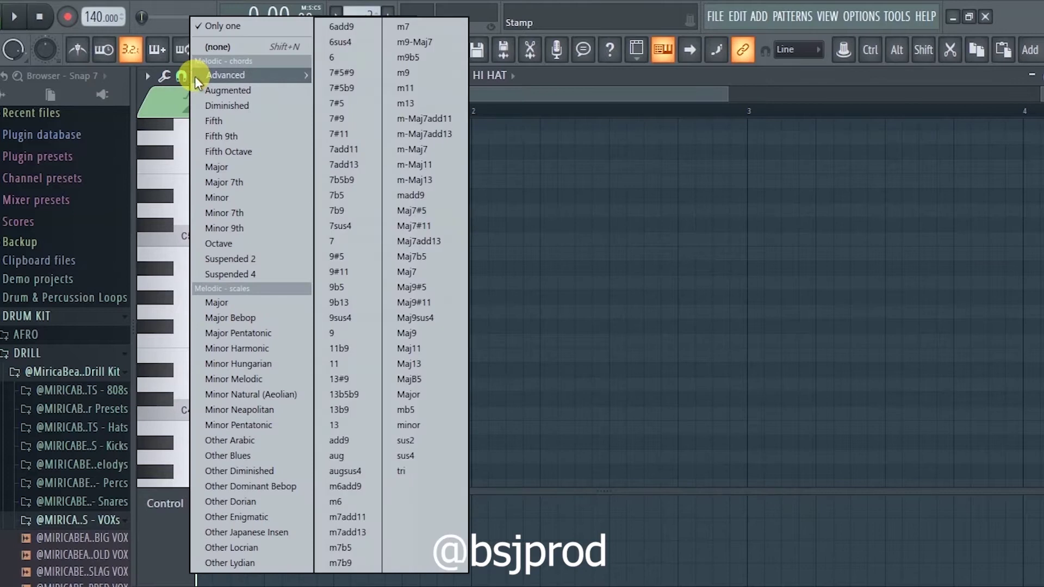
click(595, 93)
click(185, 80)
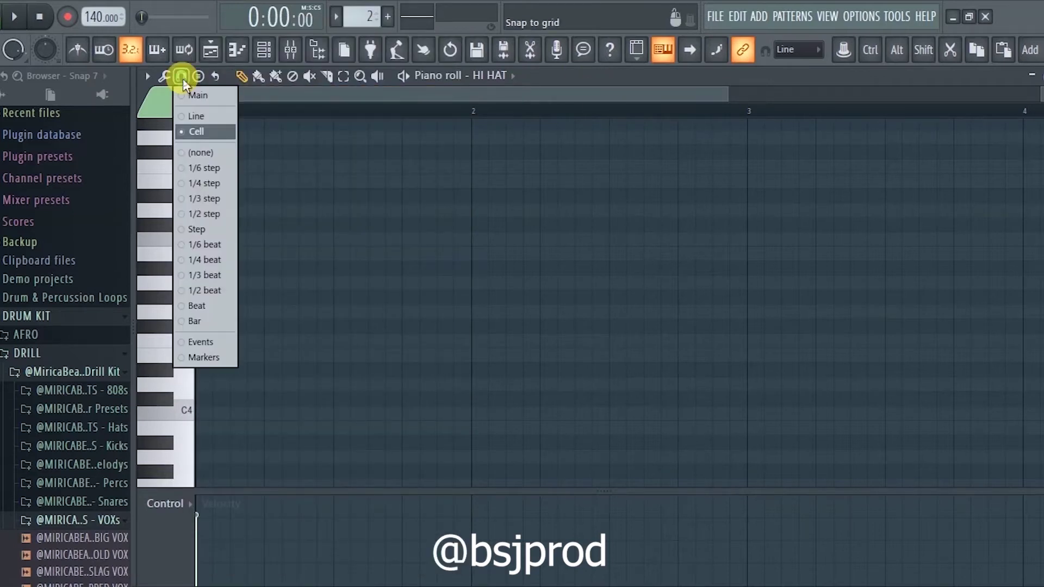
click(218, 200)
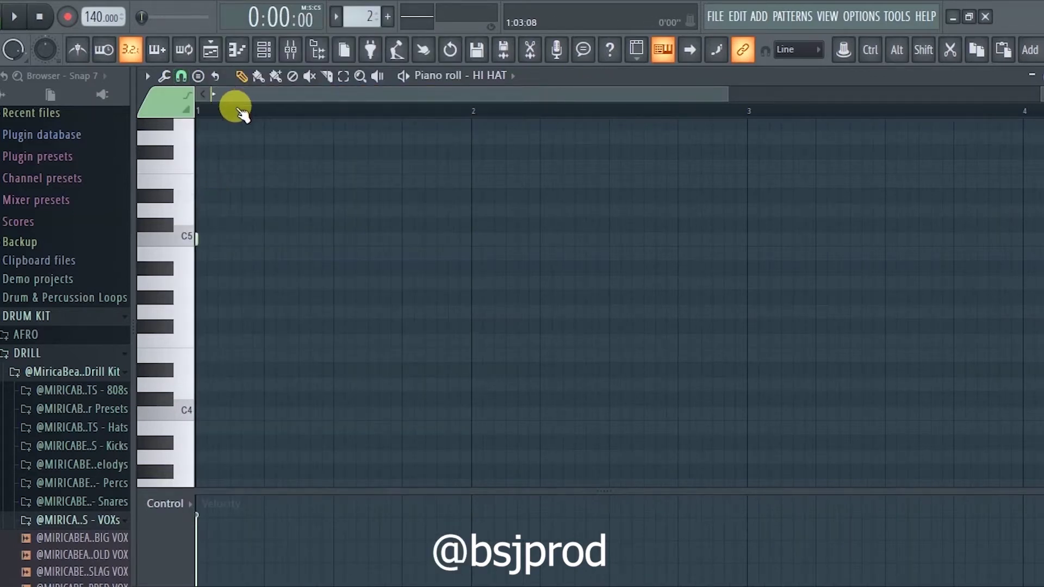
scroll(312, 90, up, 2)
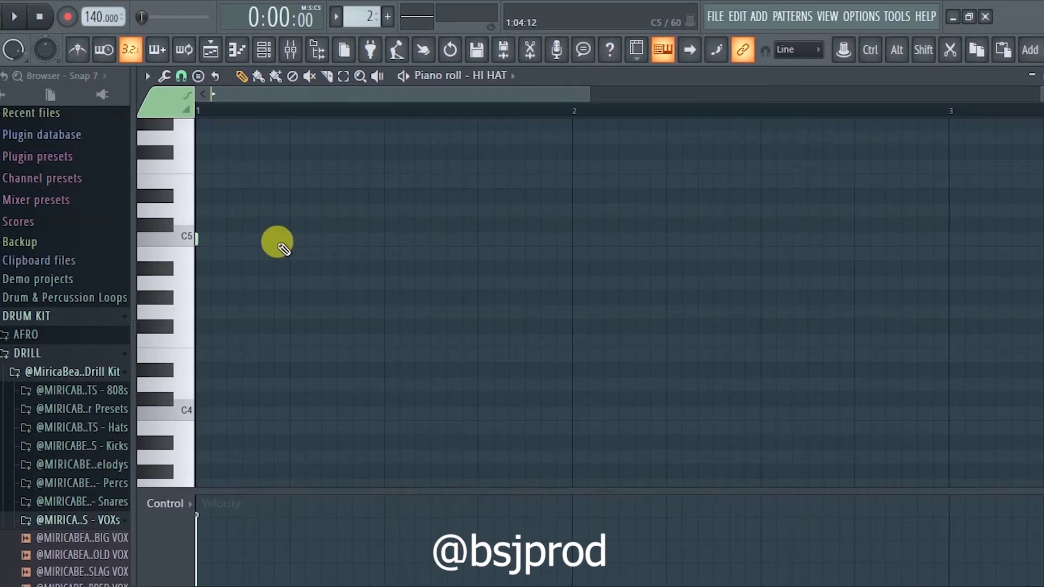
- Add two more C5 notes to the first half of bar 1, spaced three steps apart, and play the pattern
click(275, 240)
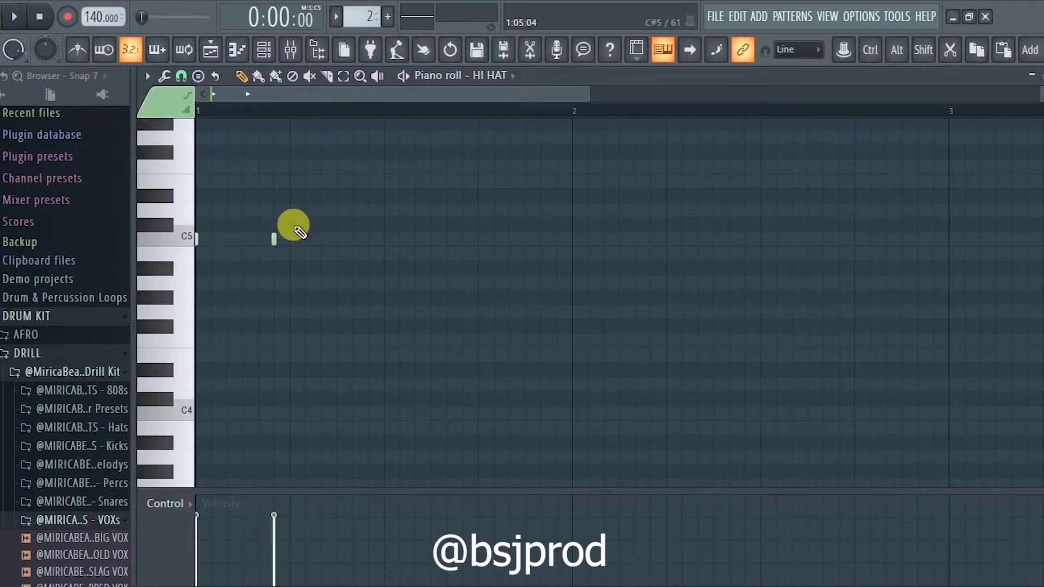
key(space)
click(354, 239)
scroll(356, 243, up, 3)
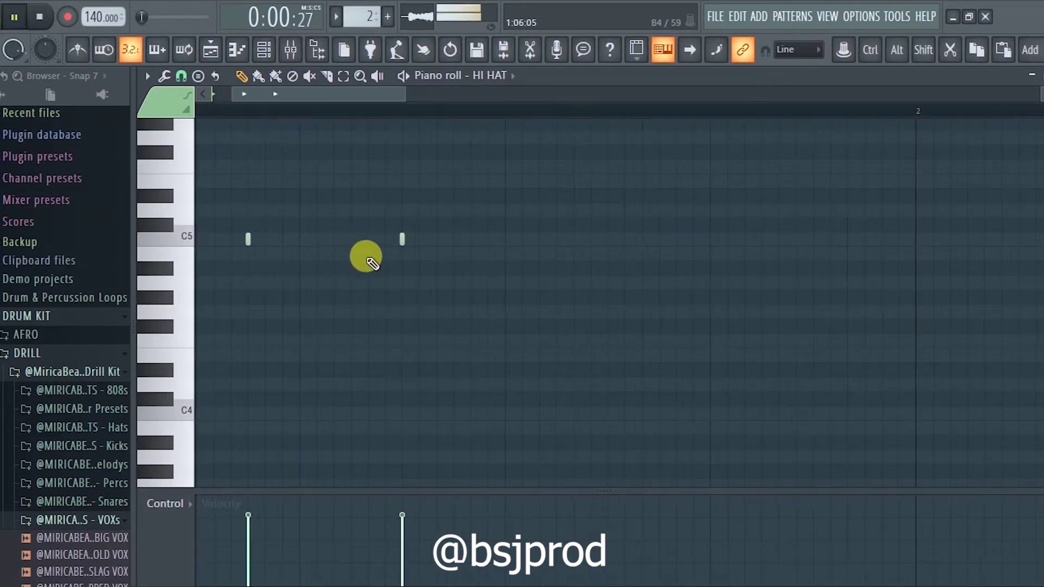
scroll(445, 111, down, 5)
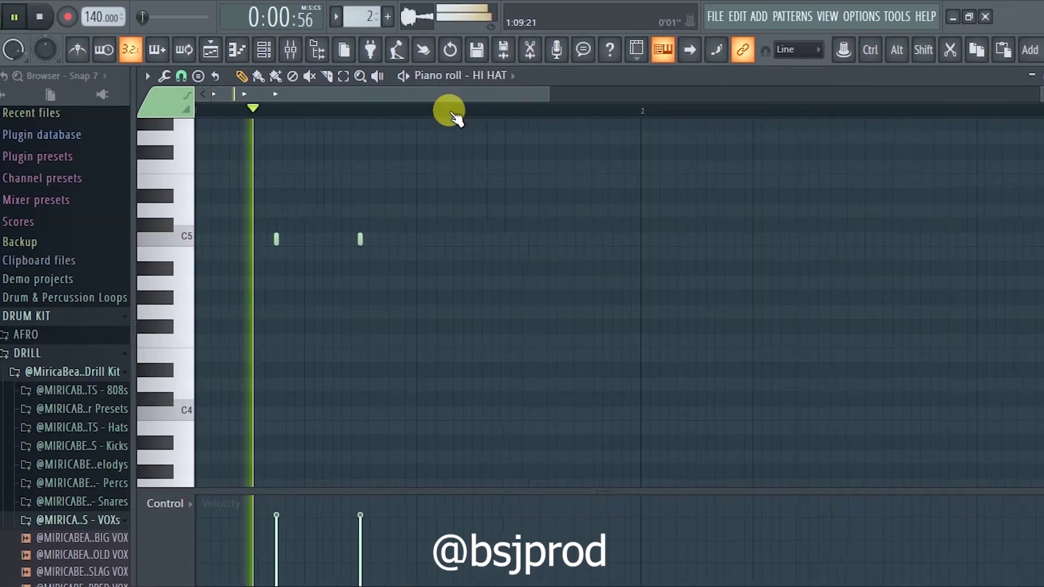
key(space)
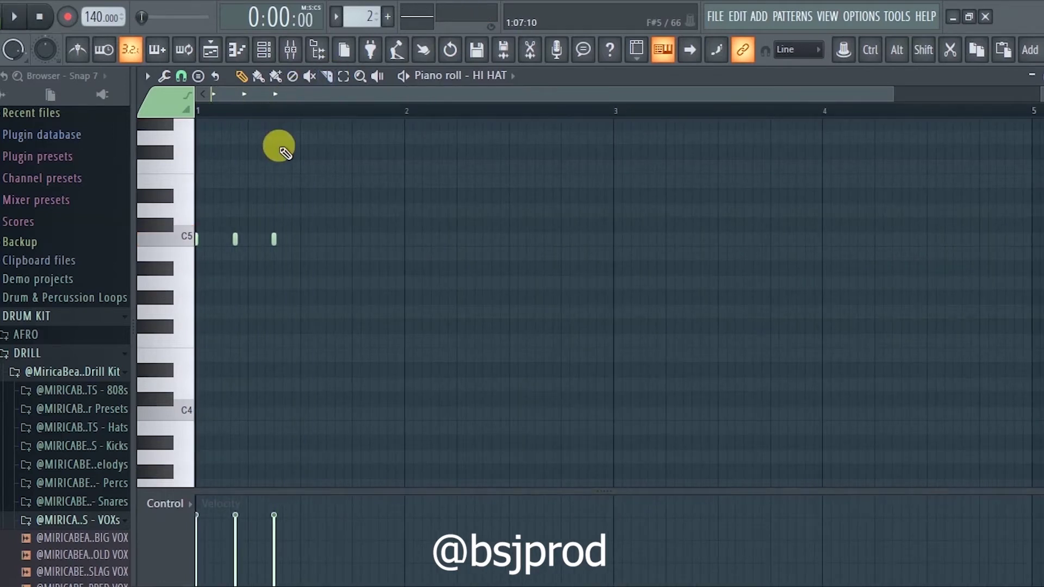
- Lengthen the three C5 notes so they fill the first half of bar 1 end to end, select them all, and play them
drag(275, 239, 309, 240)
scroll(276, 105, up, 3)
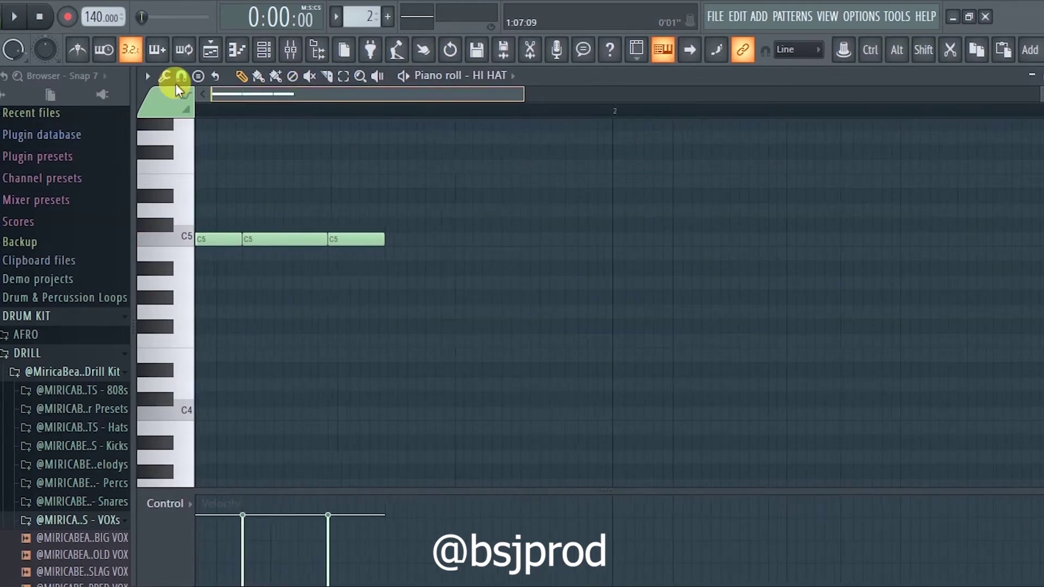
click(346, 76)
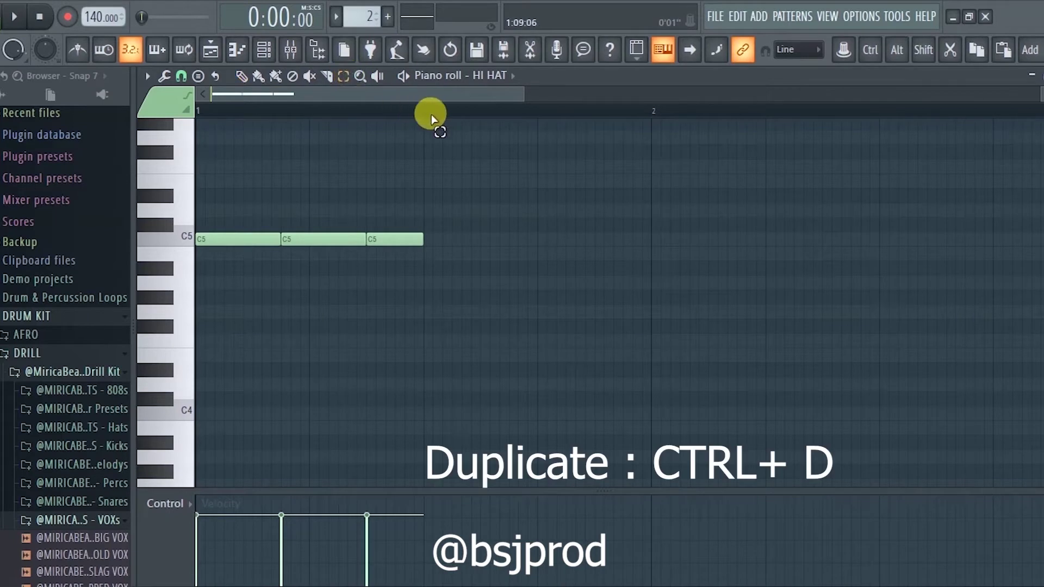
key(ctrl+a)
key(space)
scroll(345, 103, down, 4)
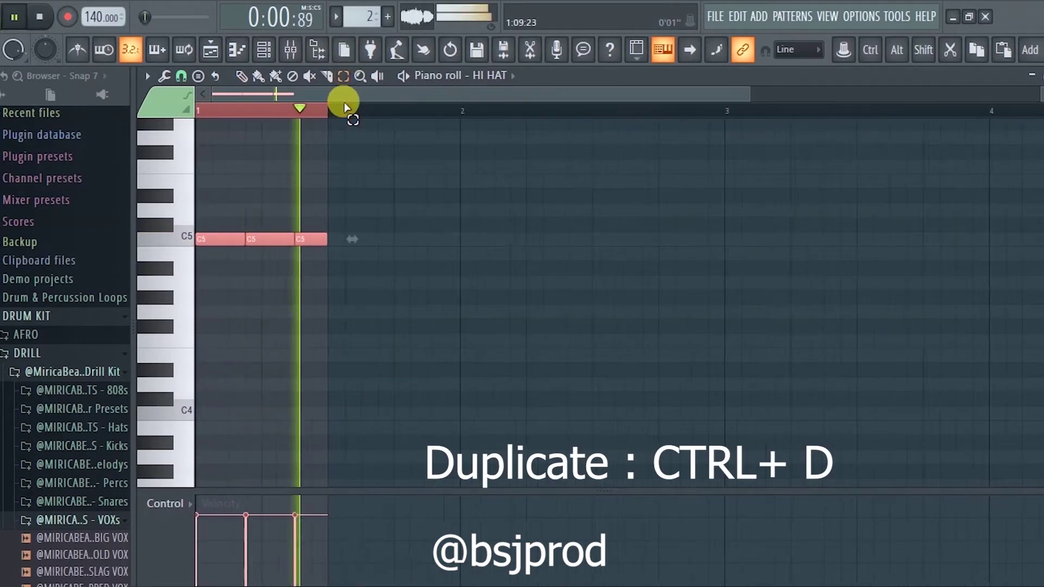
key(space)
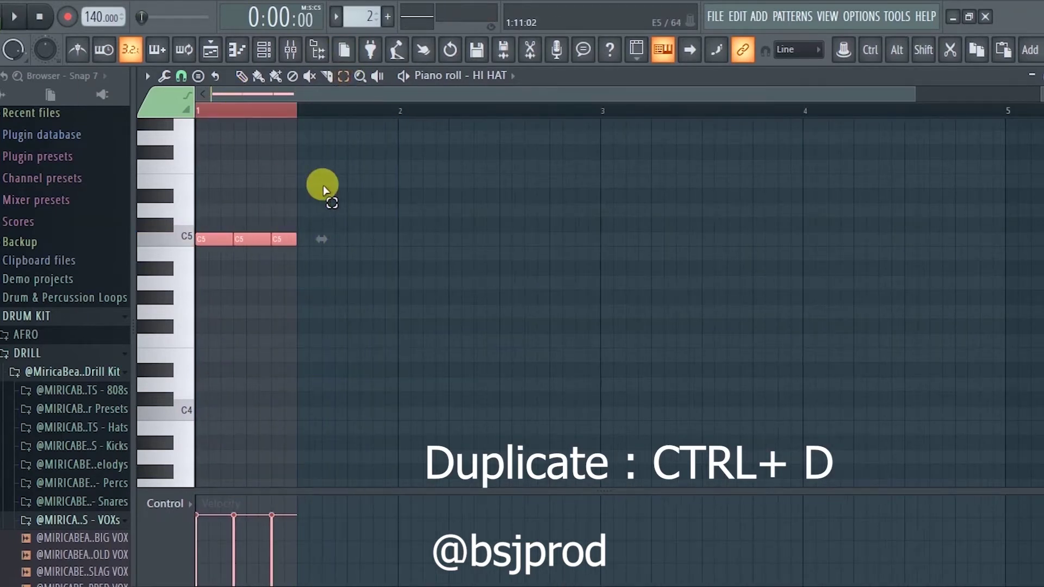
- Lower the velocity of the middle C5 note and duplicate the three-note group until it fills four bars
right_click(284, 394)
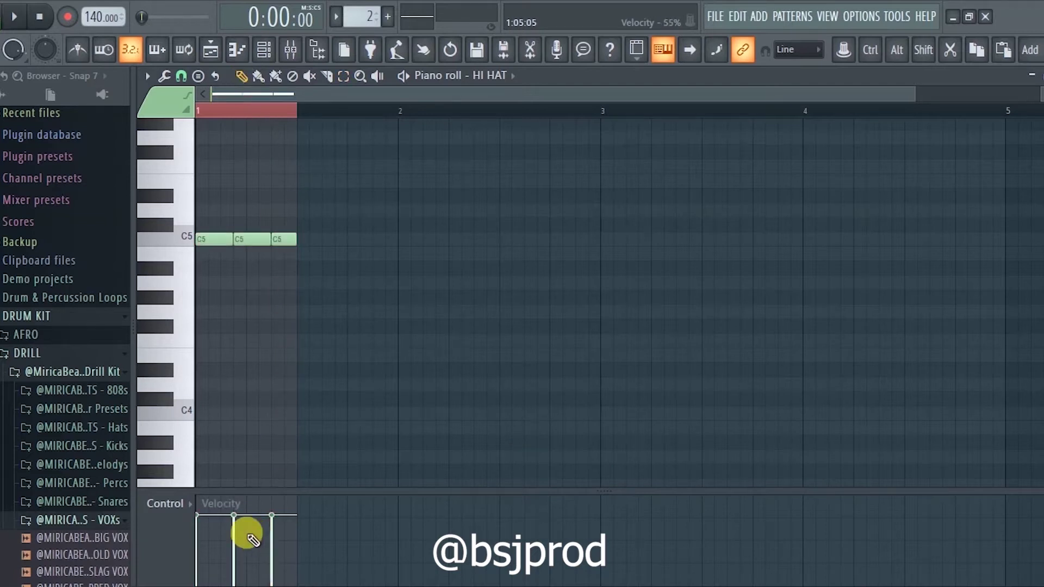
drag(235, 531, 234, 541)
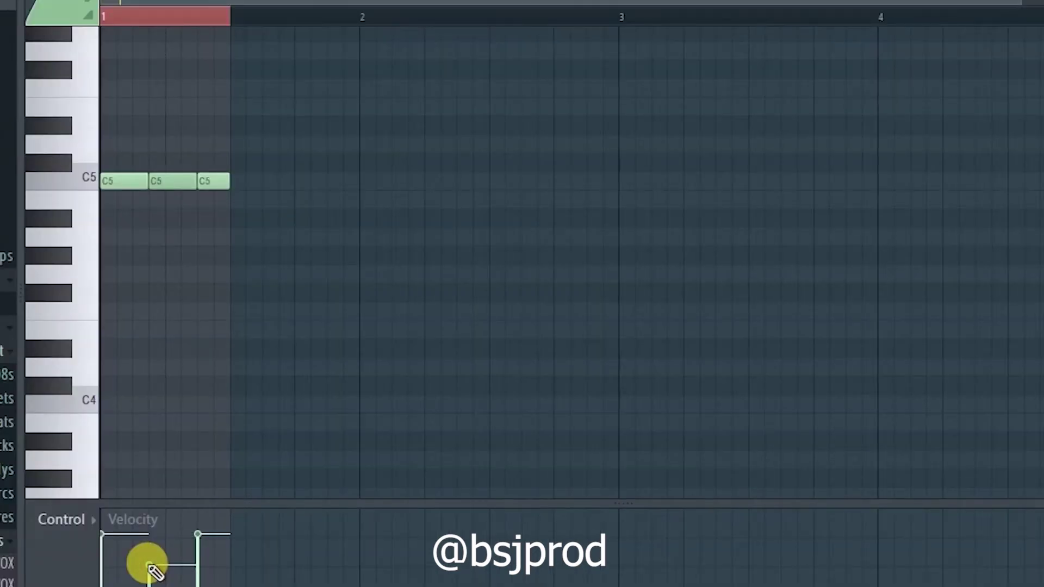
key(ctrl+d)
key(ctrl+d)
key(ctrl+d)
key(ctrl+d)
key(ctrl+d)
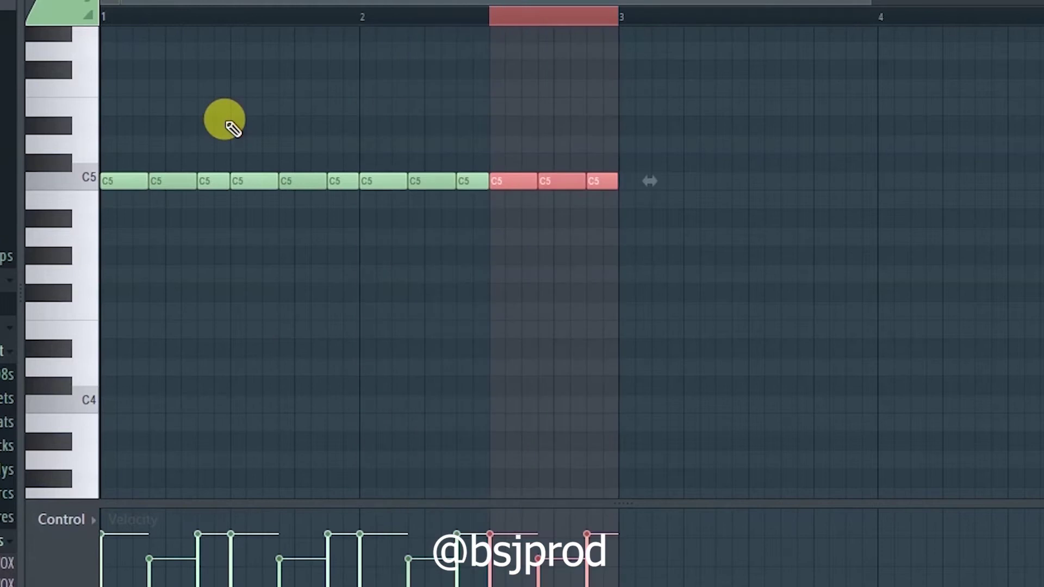
key(ctrl+d)
key(ctrl+d)
key(ctrl+d)
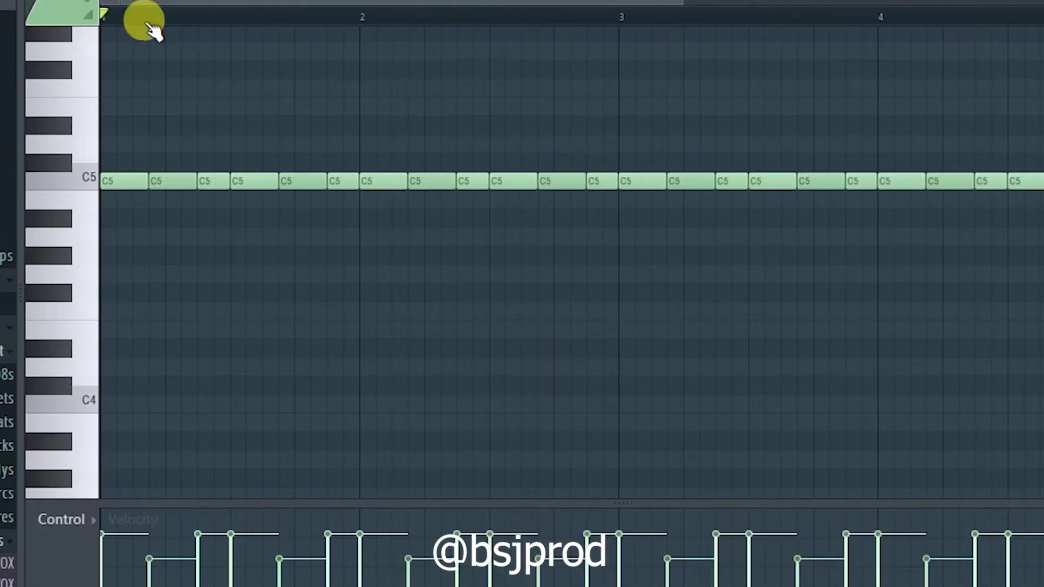
- Play the hi-hat pattern, check its clips in the playlist, and mark bars 1 to 4 in the piano roll
key(space)
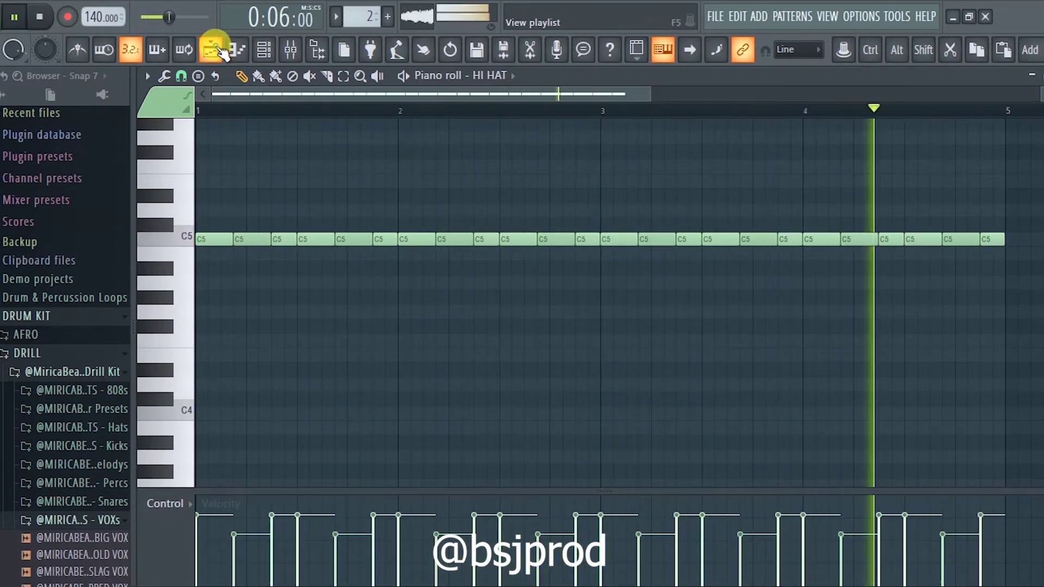
click(213, 48)
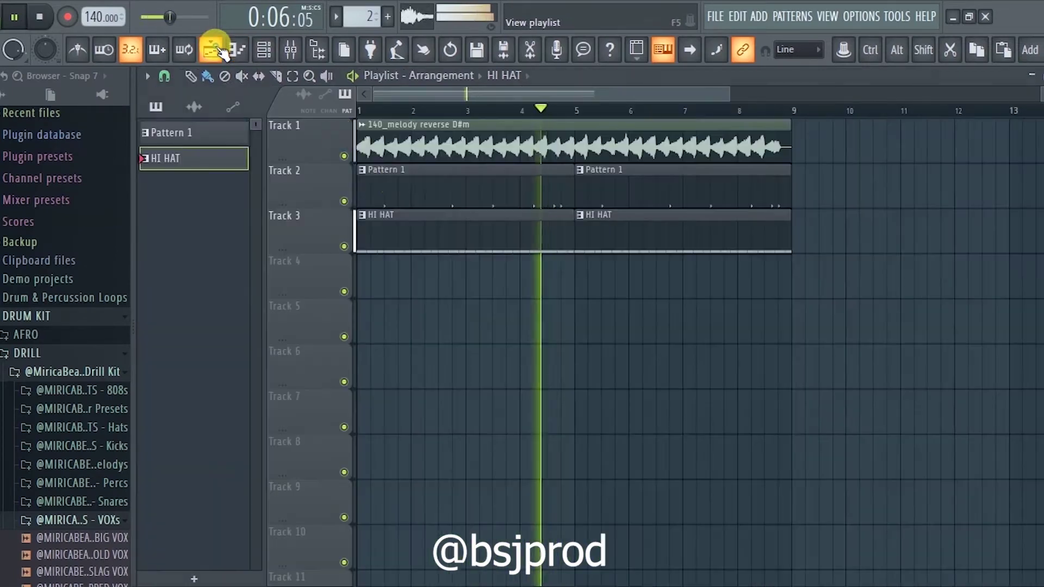
drag(511, 111, 196, 108)
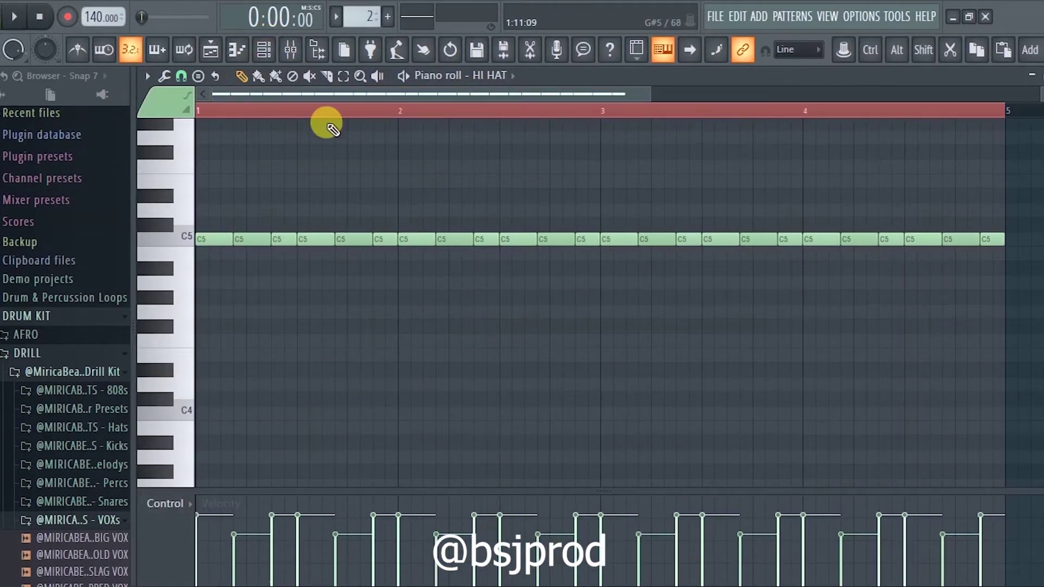
- Delete the first two C5 notes in the second half of bar 1 while the pattern plays
key(space)
right_click(286, 240)
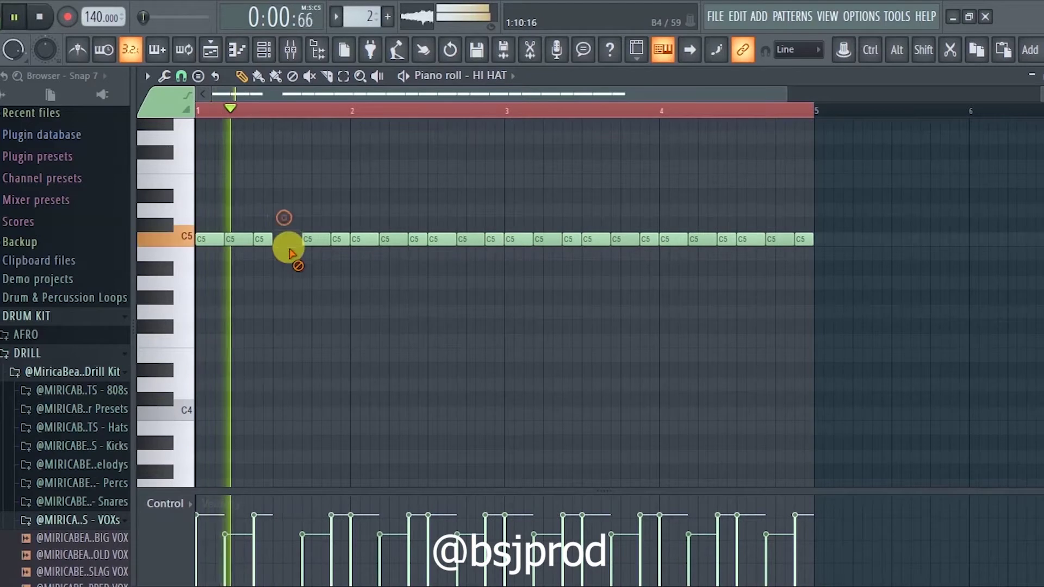
right_click(314, 238)
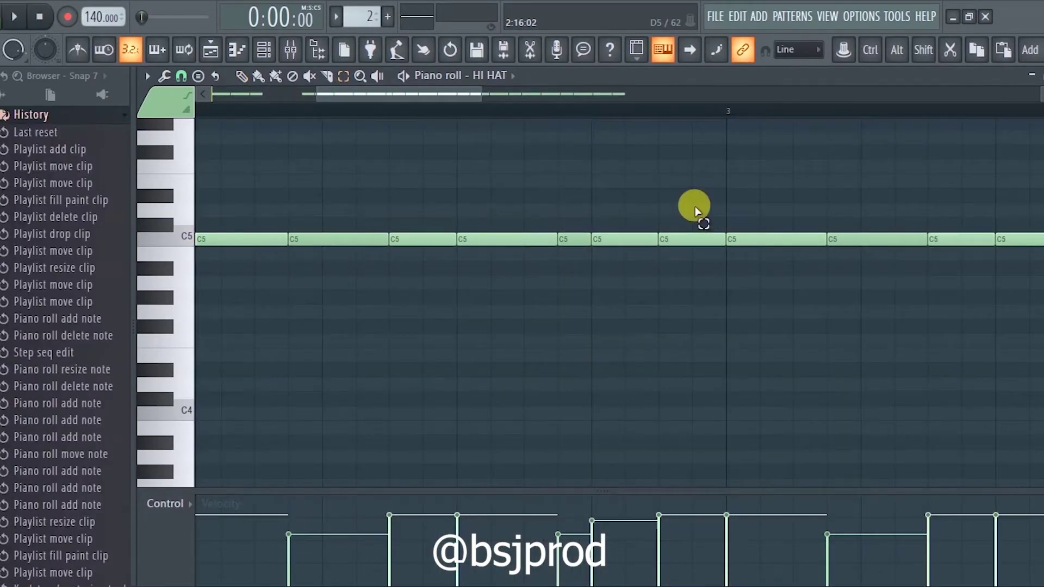
- Chop the last C5 note of bar 2 into a four-note roll with the chopper and play the pattern
drag(695, 210, 693, 354)
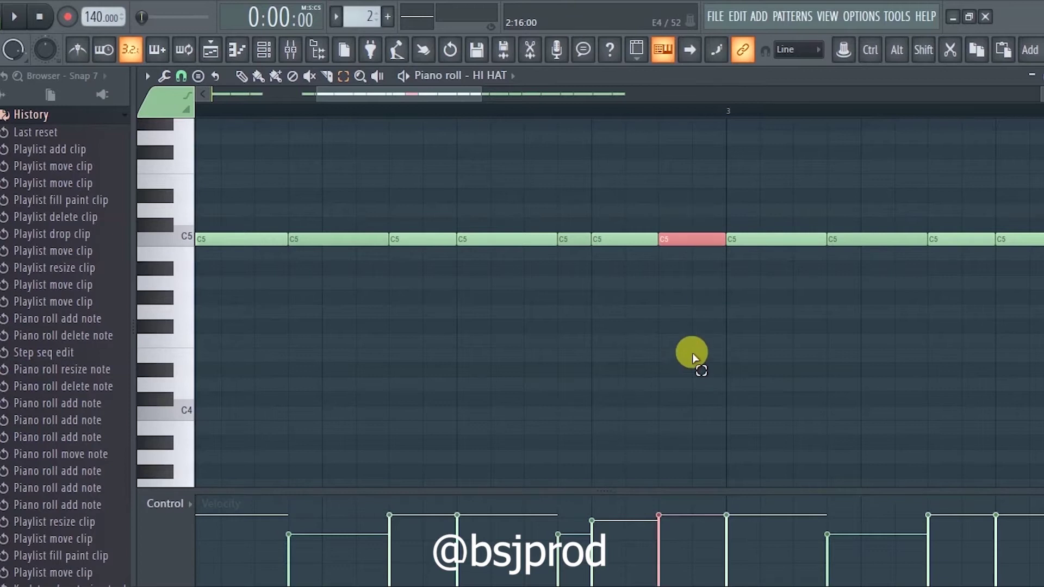
key(alt+u)
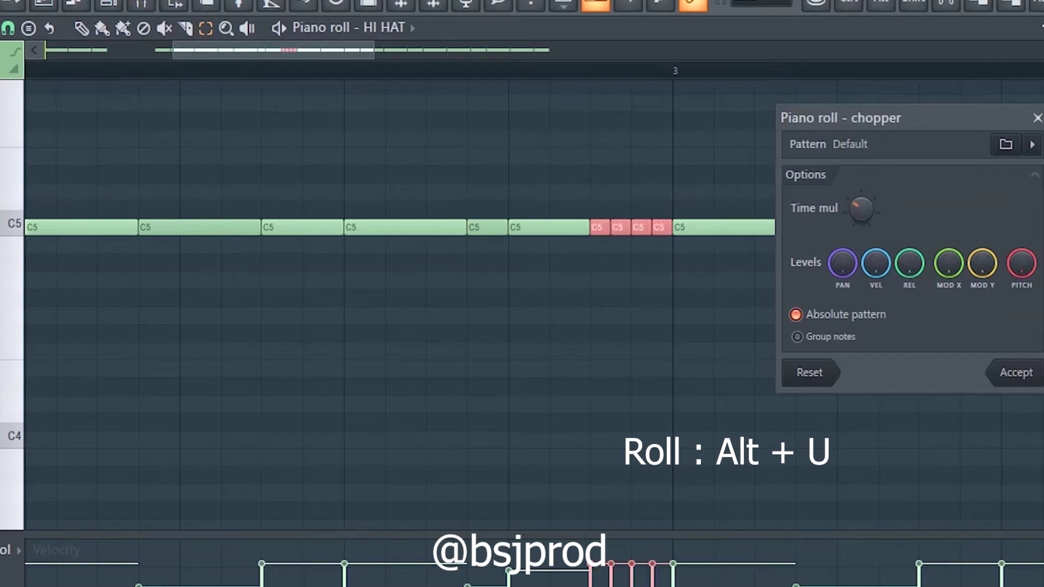
click(1014, 372)
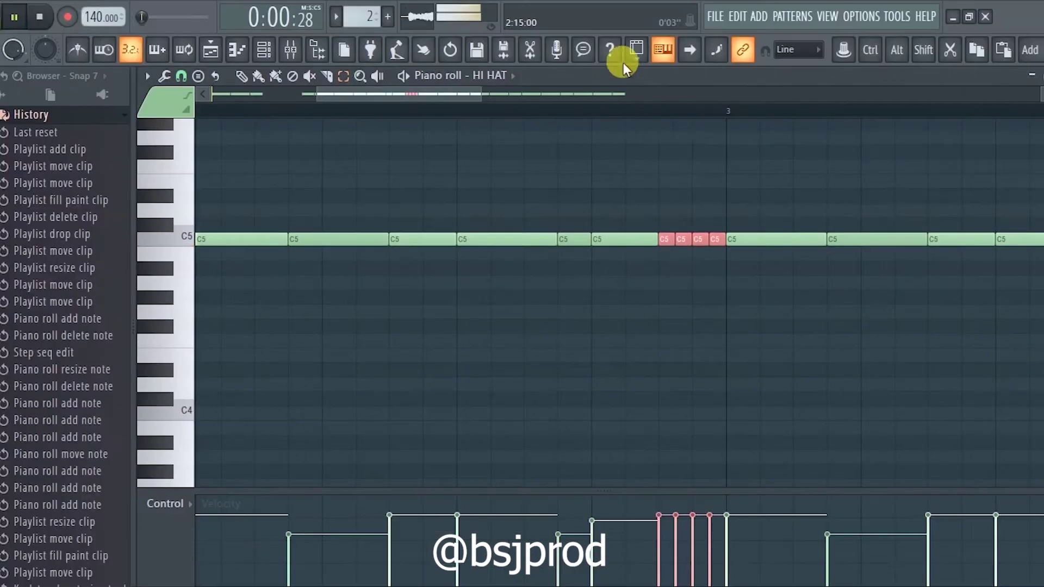
scroll(677, 109, down, 3)
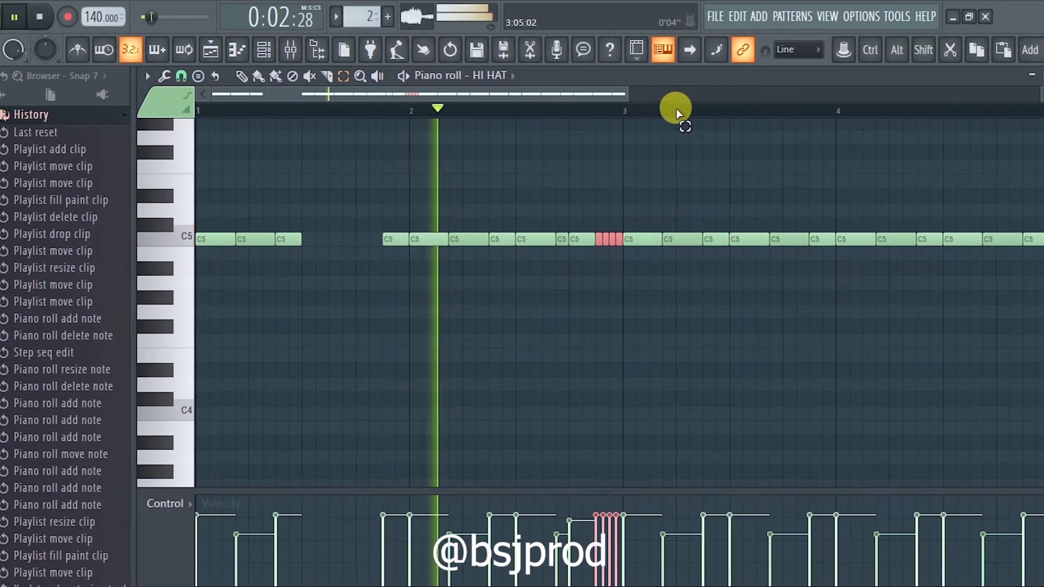
scroll(666, 112, down, 1)
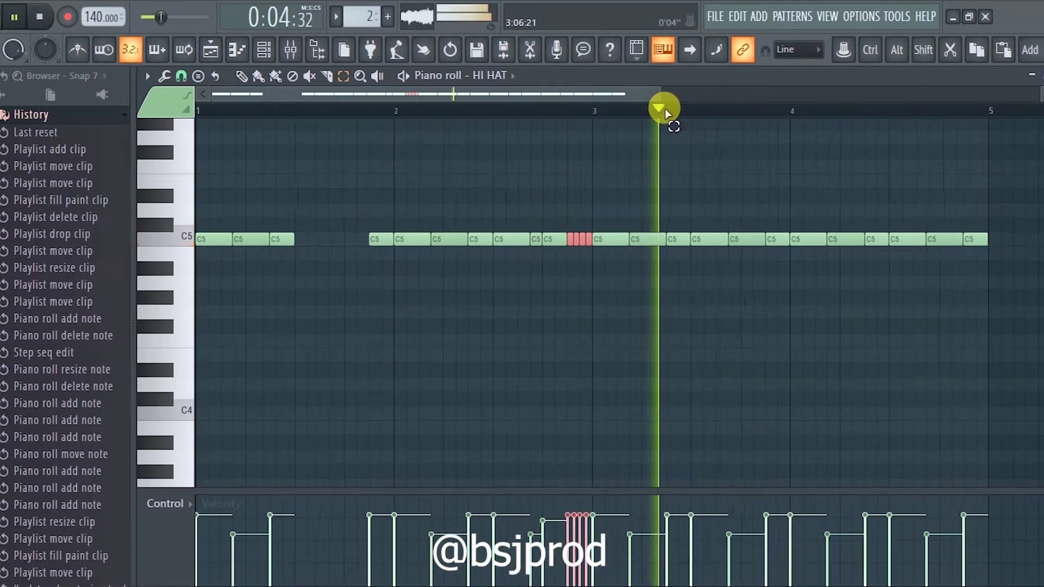
key(space)
key(space)
- Delete the first two C5 notes in the second half of bar 3 while listening to the pattern
click(240, 76)
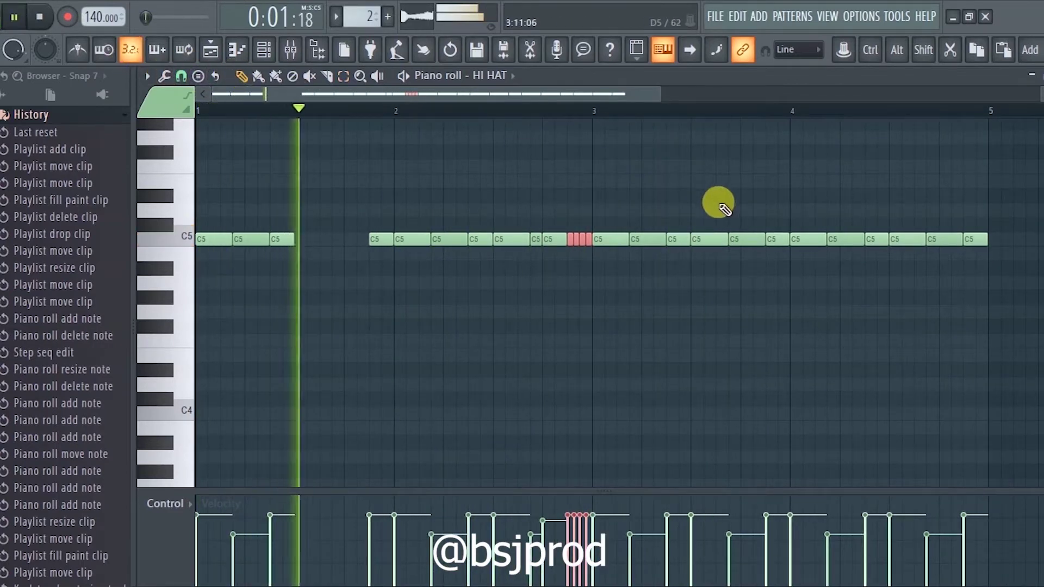
right_click(718, 238)
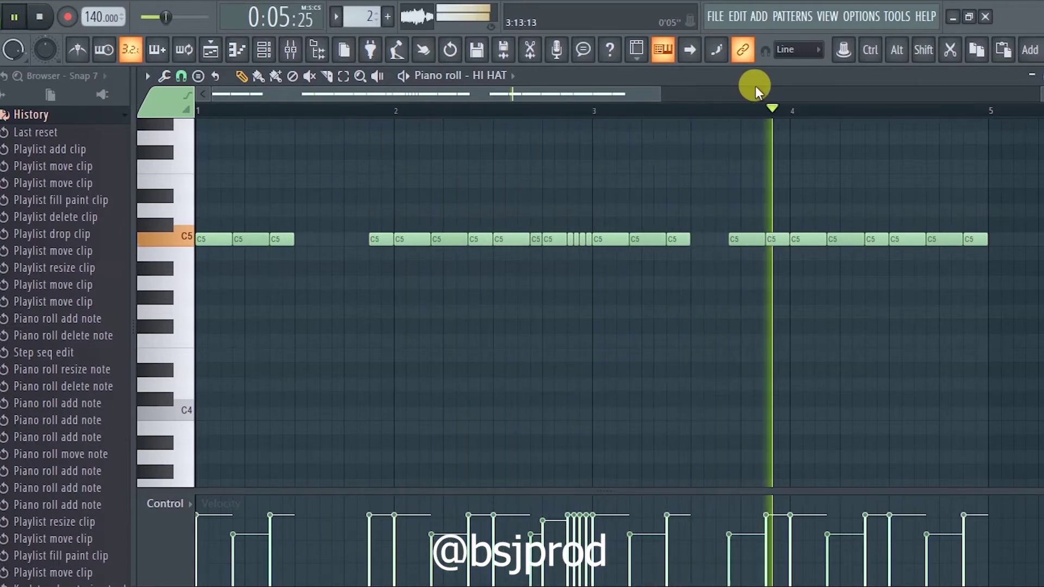
right_click(752, 239)
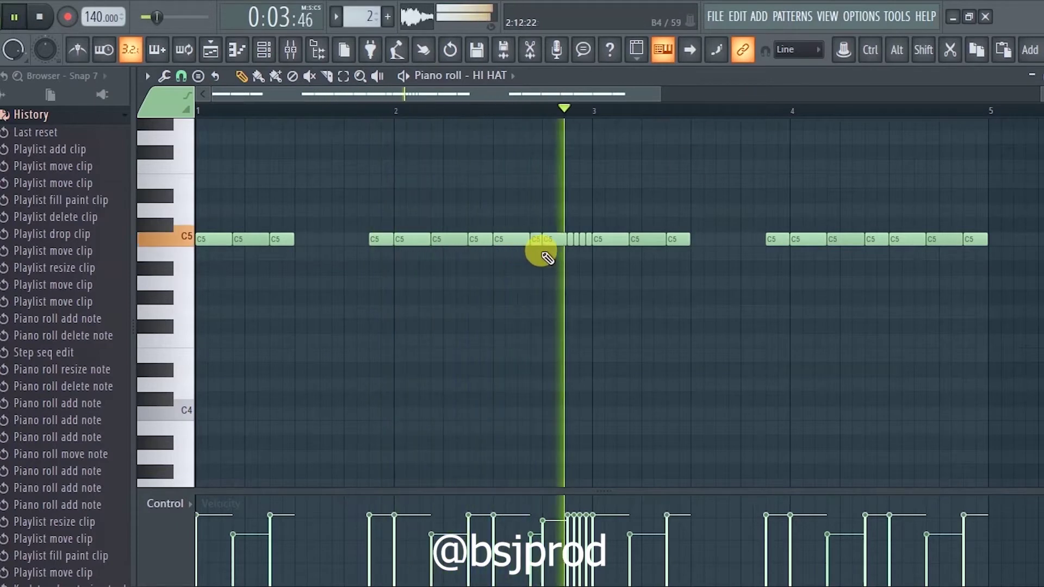
key(space)
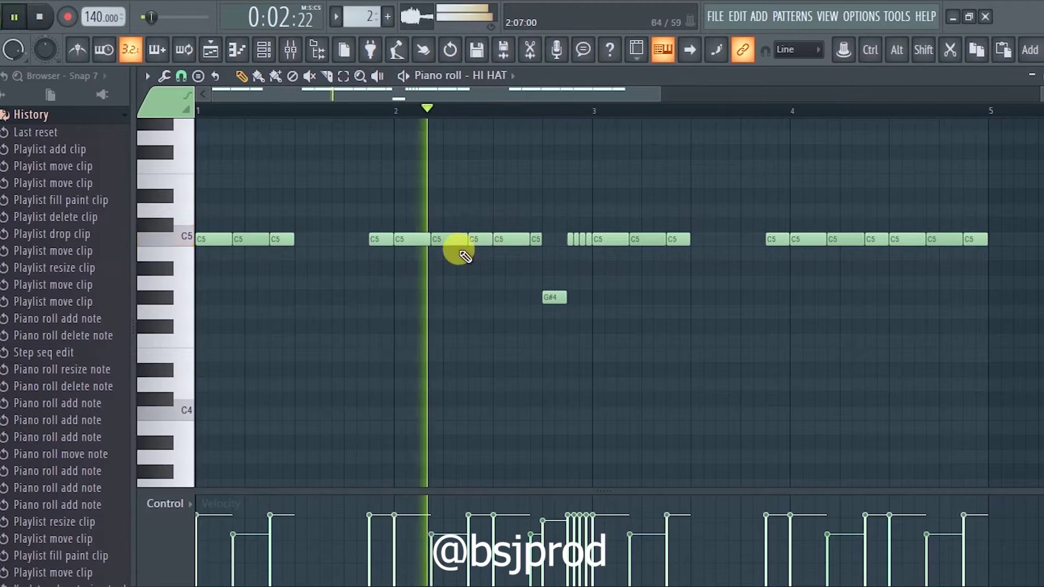
- Split the last C5 note of bar 1 in half, chop its first half into a four-note roll, and play the pattern
scroll(352, 109, up, 3)
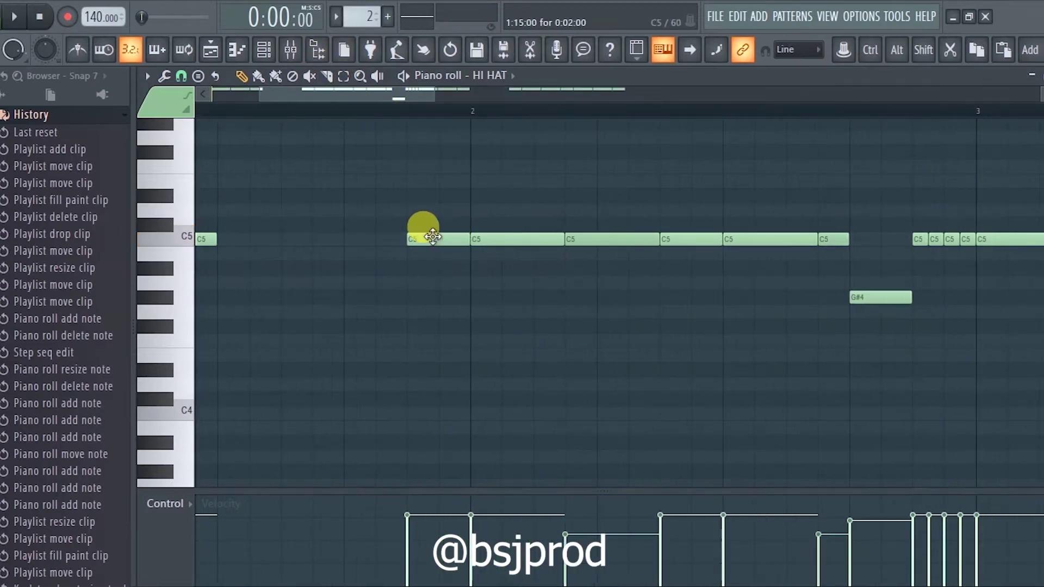
click(432, 236)
drag(421, 204, 430, 288)
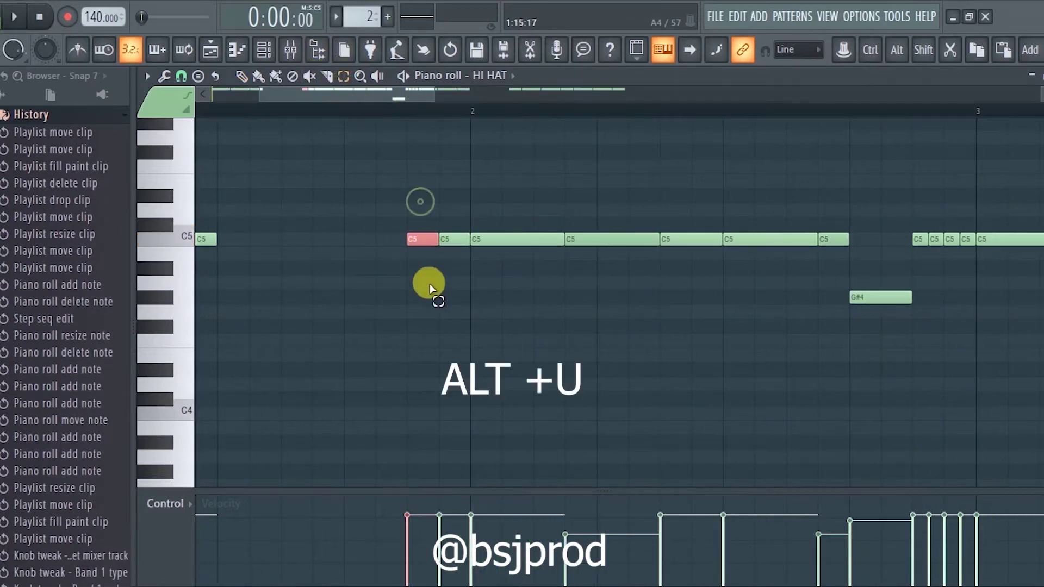
key(alt+u)
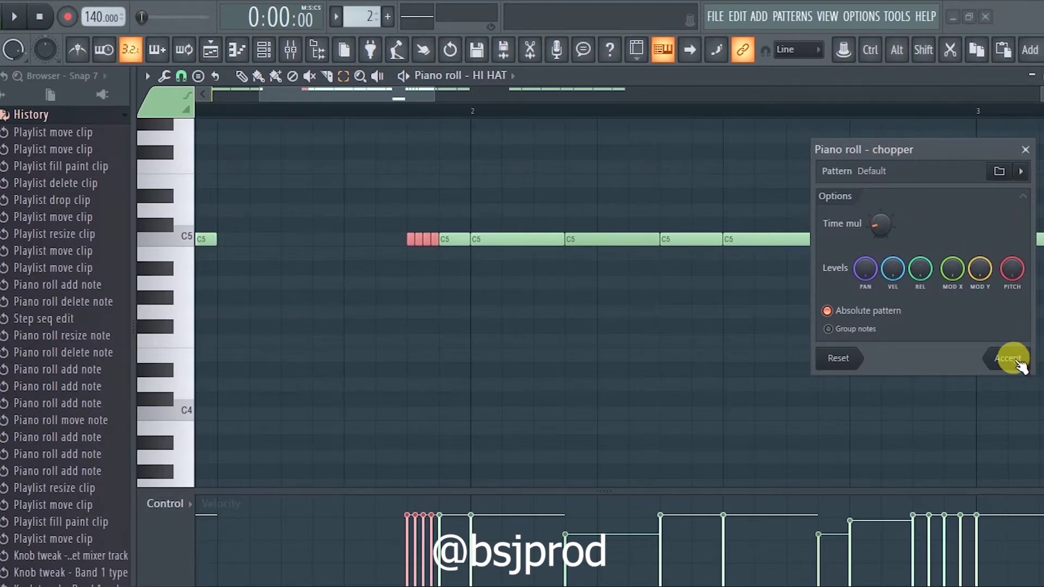
click(1010, 359)
key(space)
scroll(443, 114, down, 2)
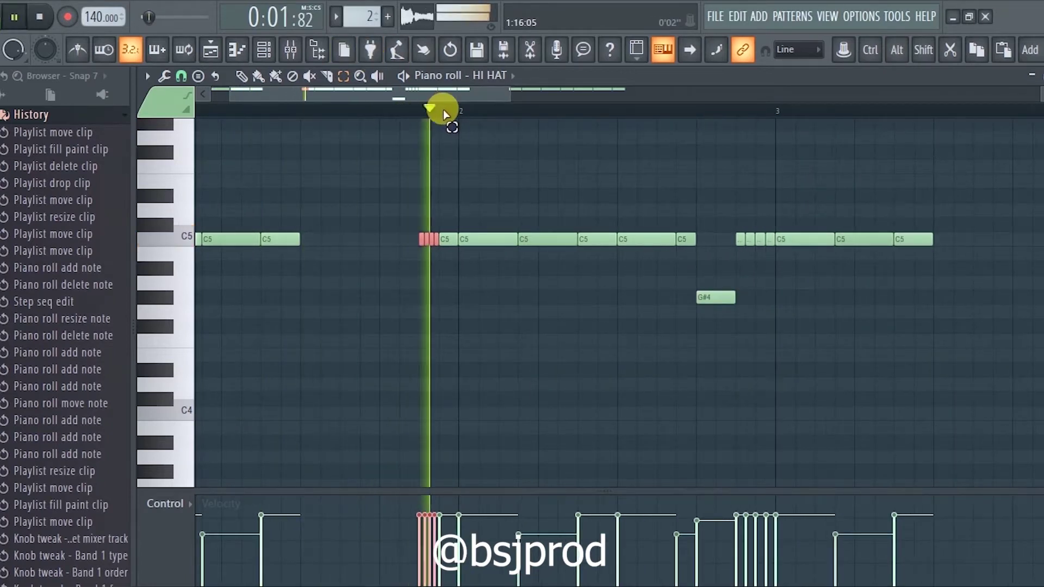
- Ramp the velocities of the four-note roll at the end of bar 1 upward and listen through the whole pattern
drag(420, 554, 426, 538)
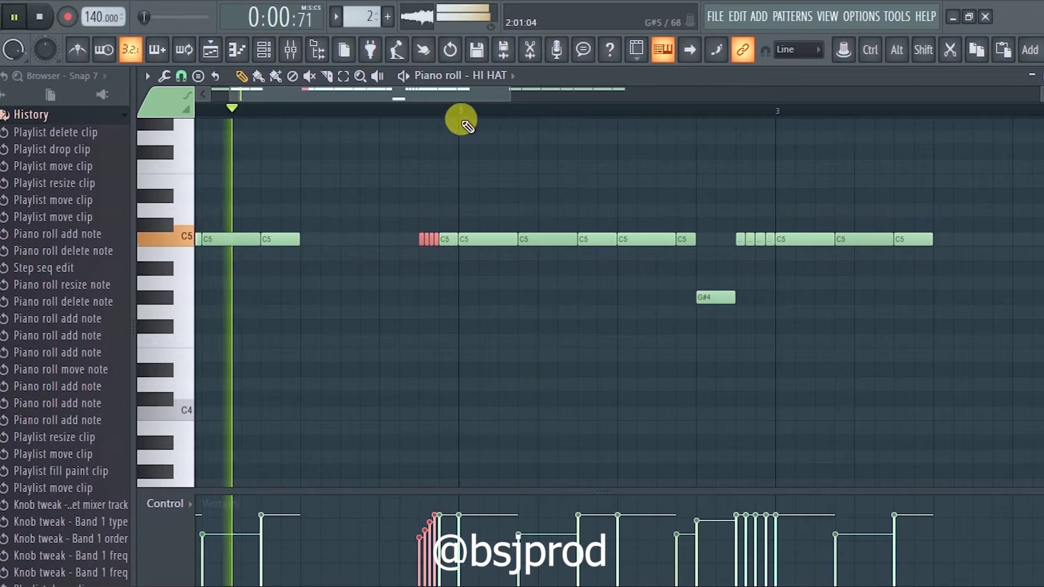
scroll(462, 116, down, 2)
scroll(462, 115, down, 1)
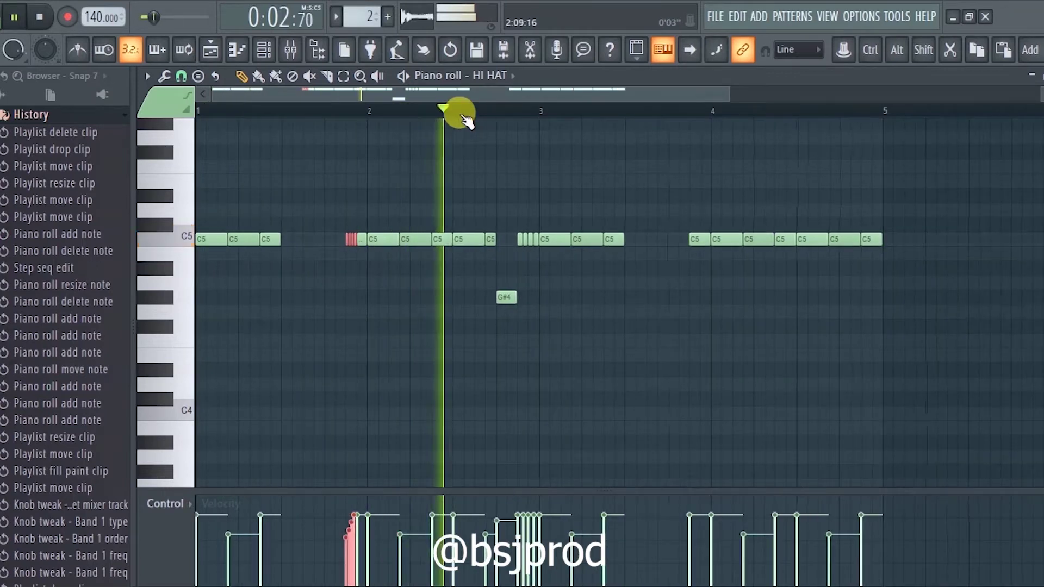
scroll(463, 116, down, 1)
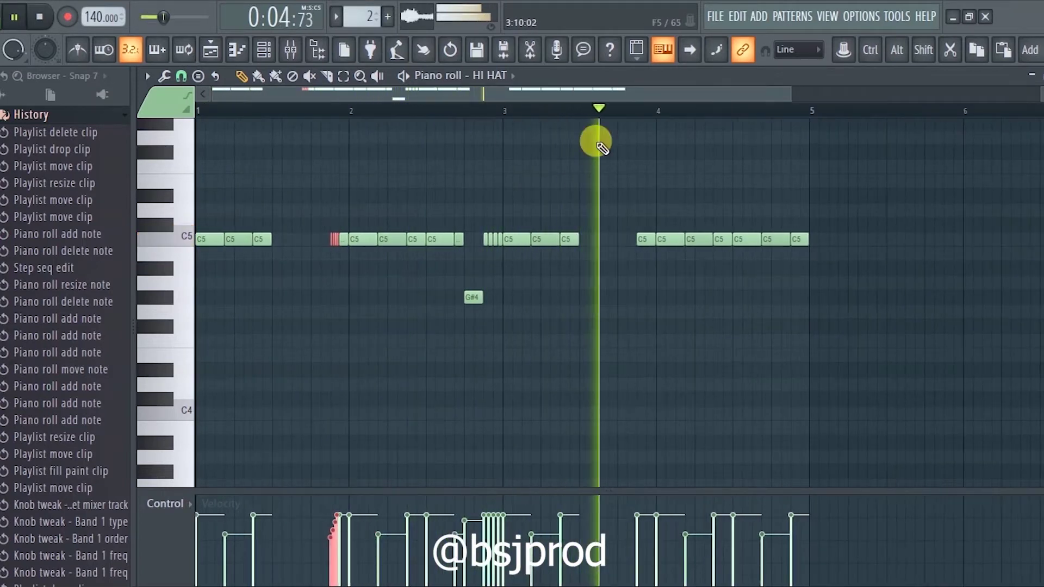
scroll(622, 109, down, 2)
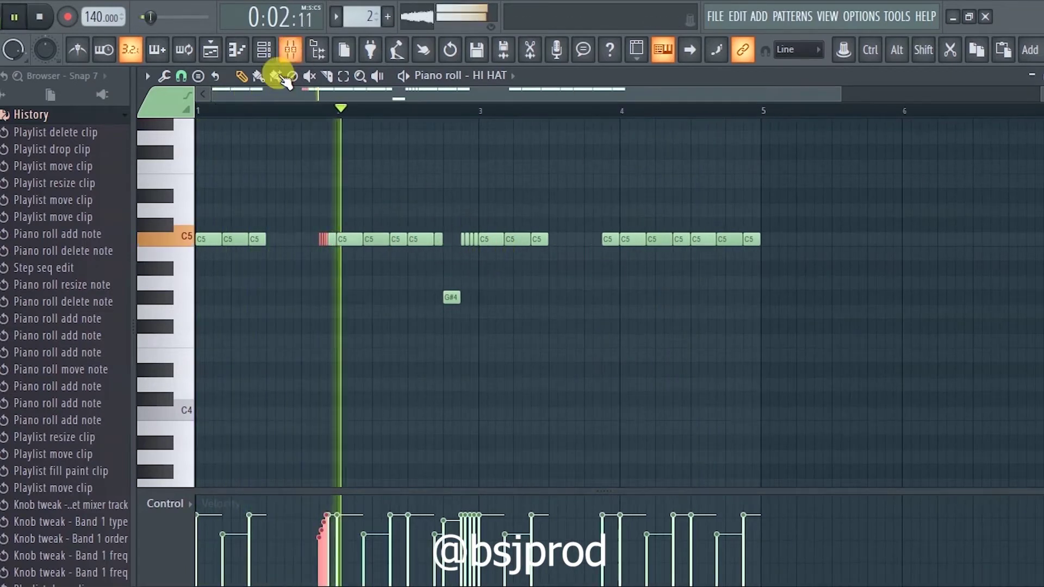
scroll(660, 112, up, 2)
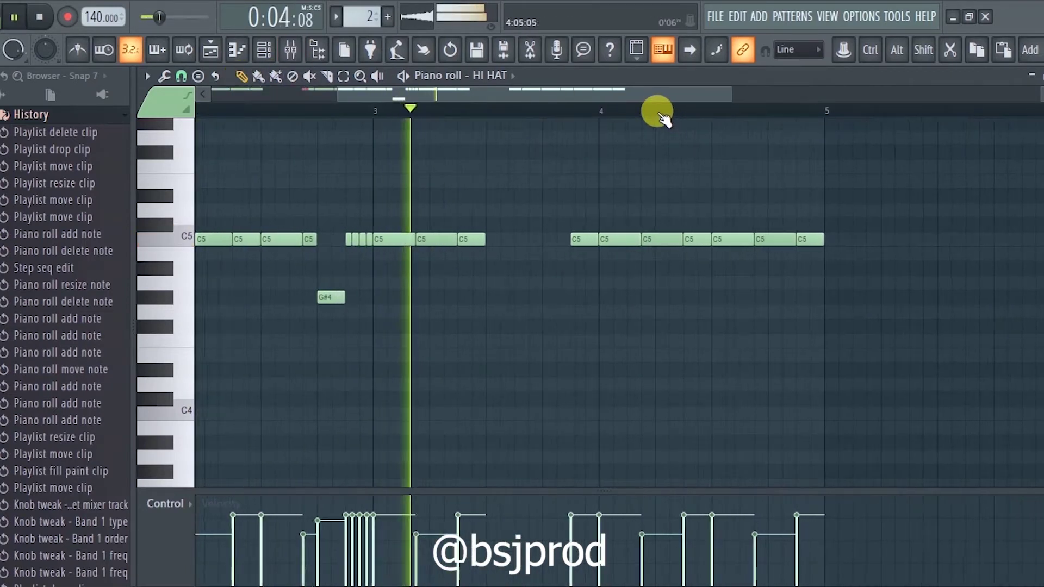
- Rework bar 4 of the HI HAT pattern with a short C5 roll, a gap, and chopped closing notes on G#4 and F#4, listening back
drag(620, 96, 640, 96)
scroll(757, 186, up, 2)
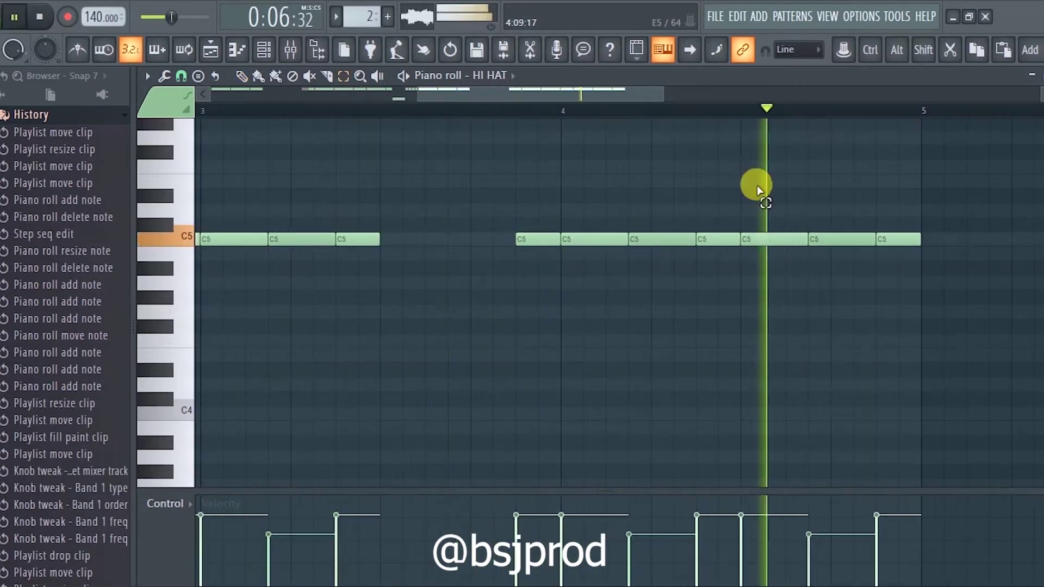
click(769, 236)
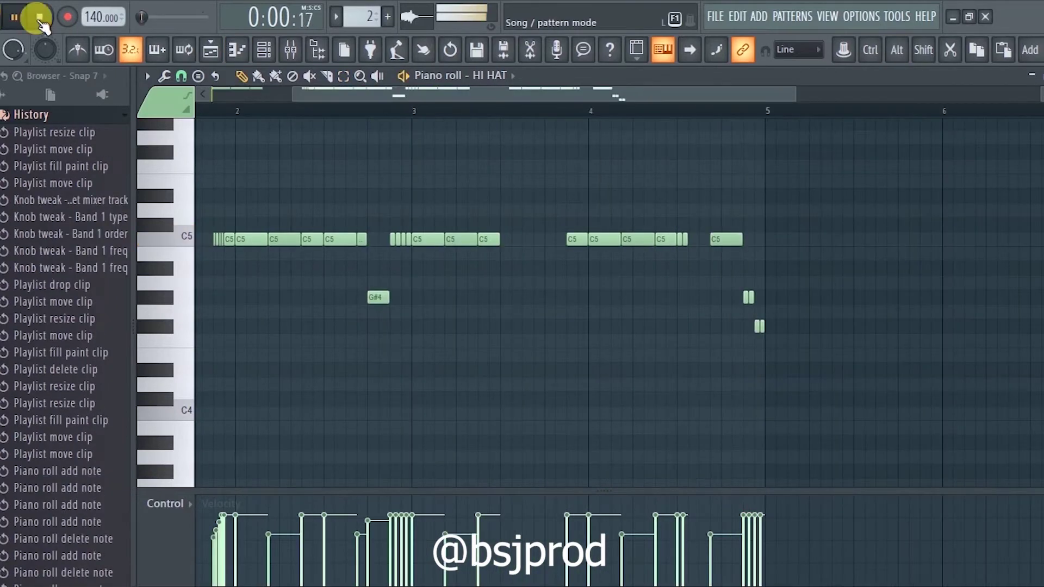
scroll(552, 136, down, 2)
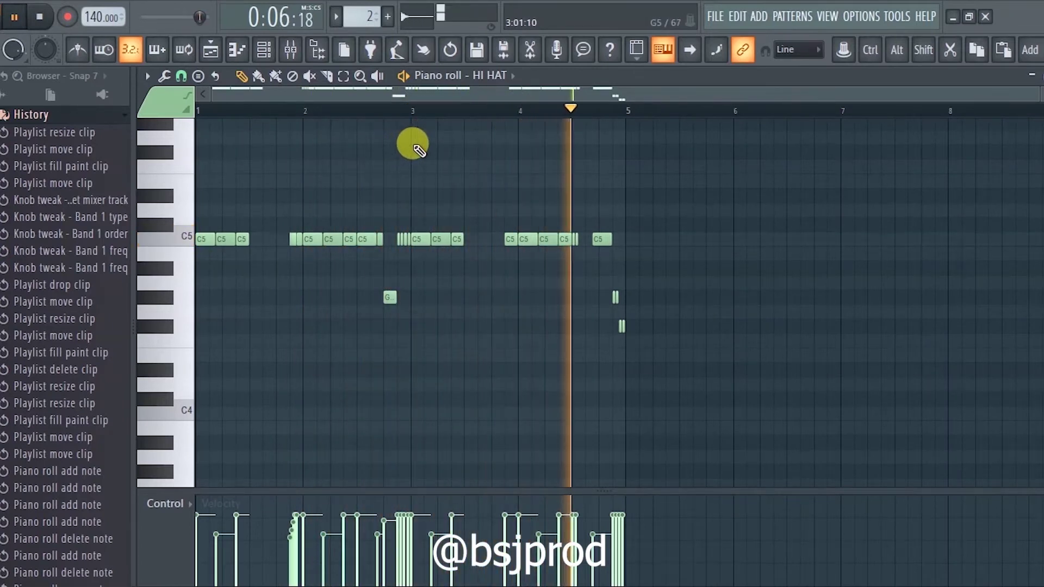
key(space)
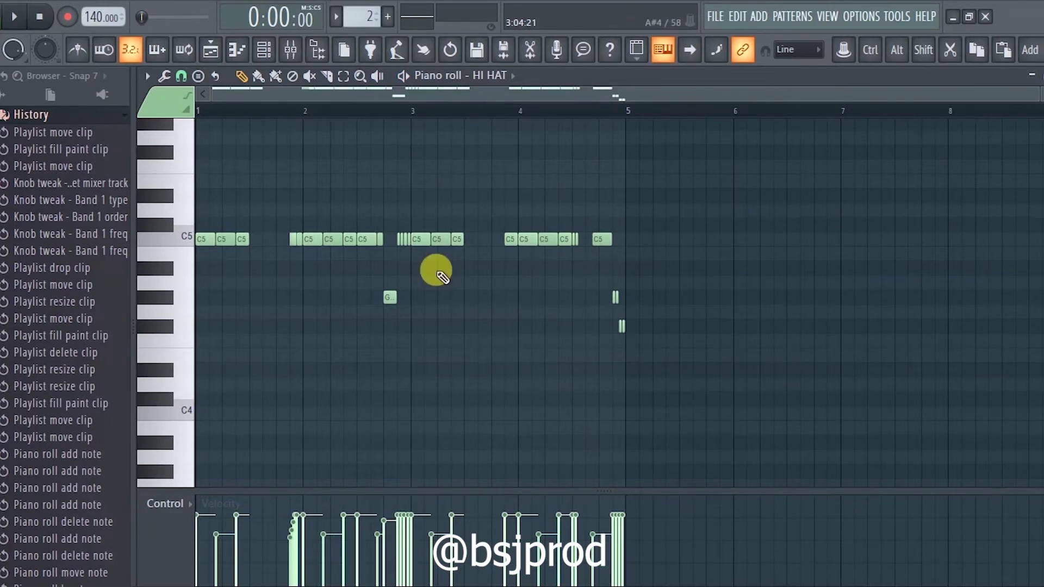
- Fill the four bars of the HI HAT 2 channel by repeatedly duplicating its C5 notes with varied velocities
scroll(443, 277, down, 1)
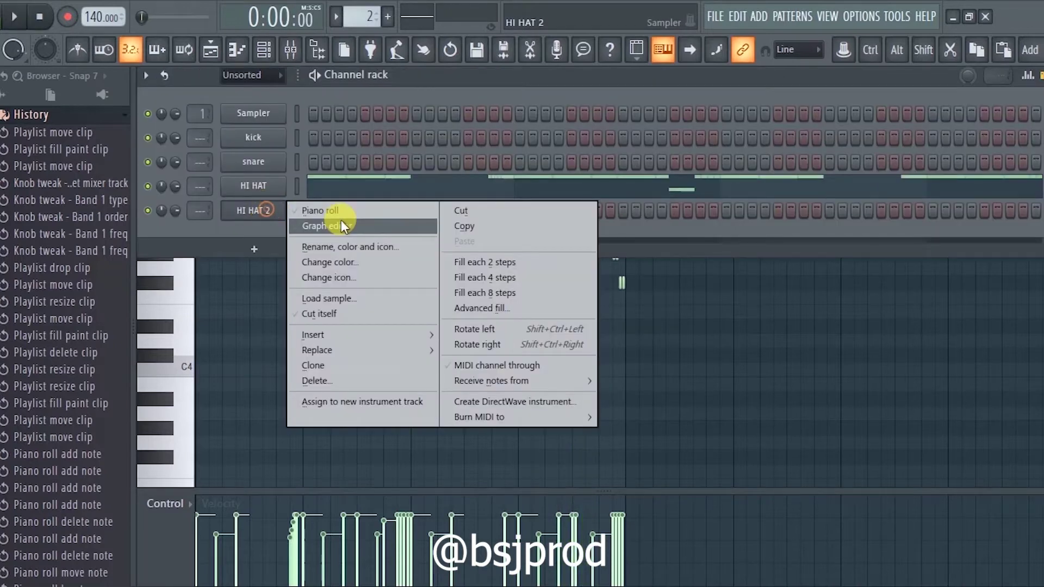
click(341, 221)
right_click(270, 205)
click(341, 210)
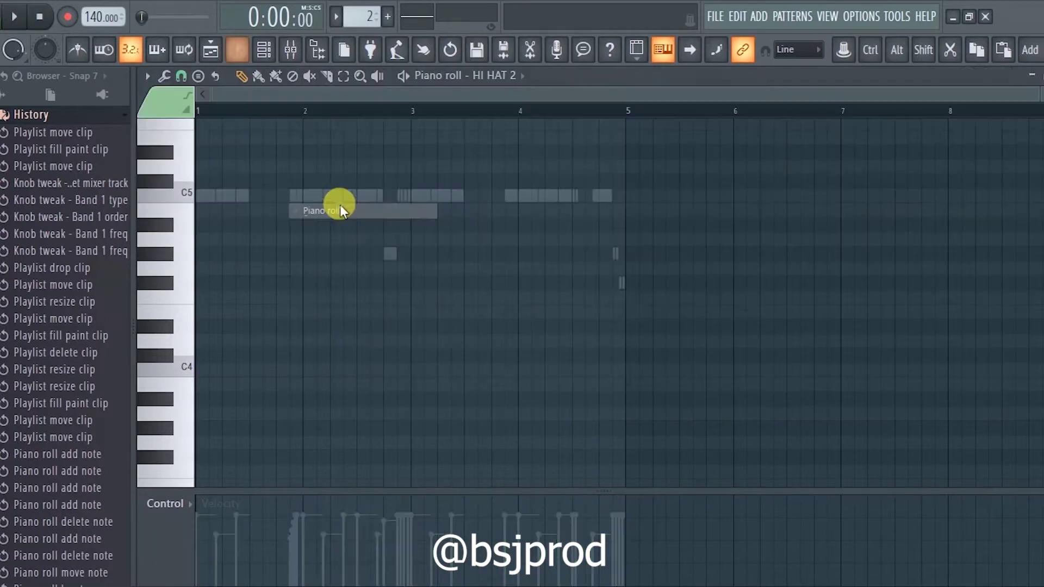
key(ctrl+b)
key(ctrl+b)
key(ctrl+b)
key(ctrl+b)
key(ctrl+b)
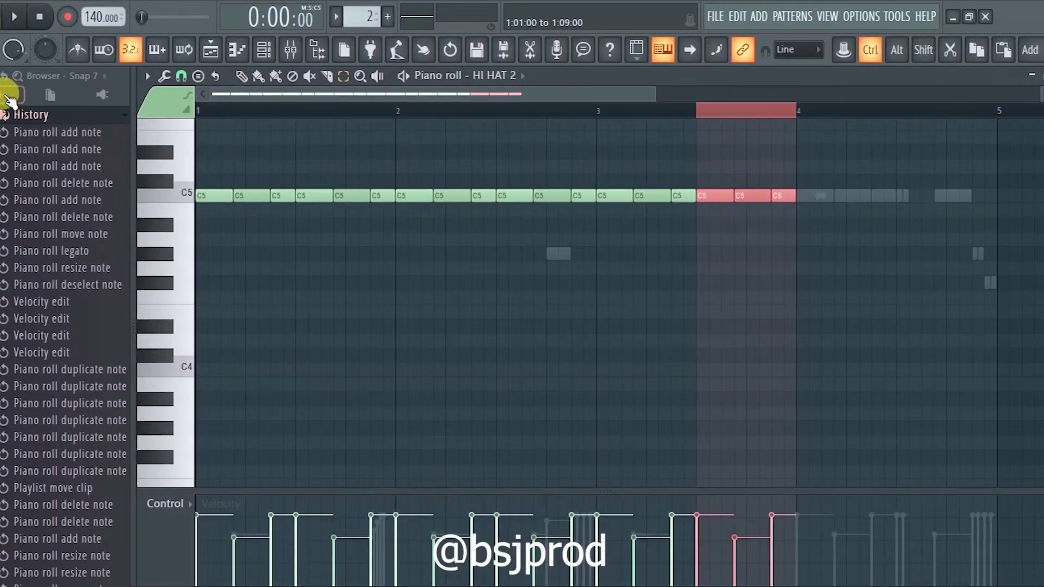
key(ctrl+b)
key(ctrl+b)
key(ctrl+d)
- Play the playlist arrangement to check the second hi-hat layer against the melody
key(F6)
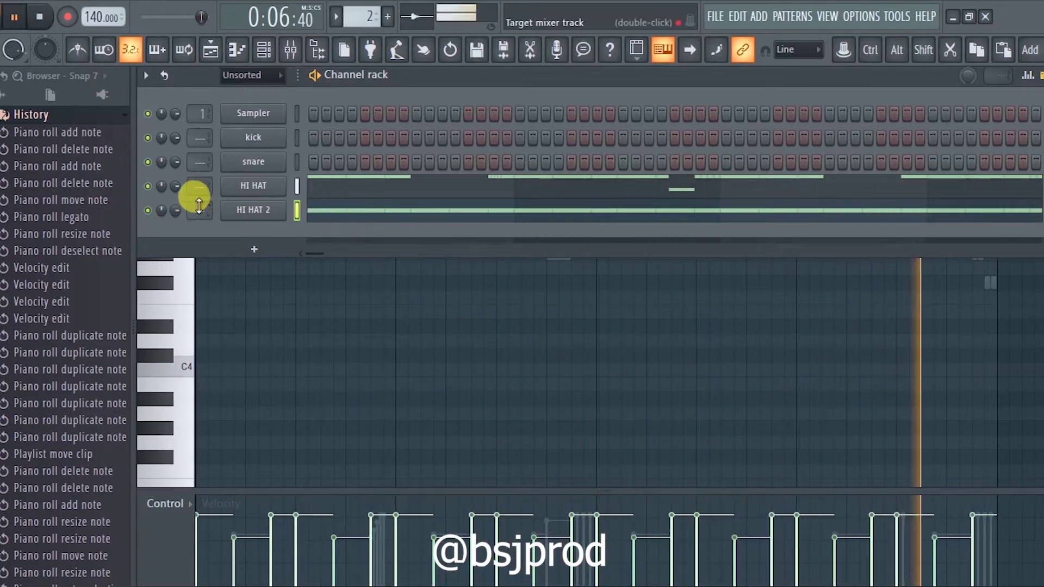
click(210, 49)
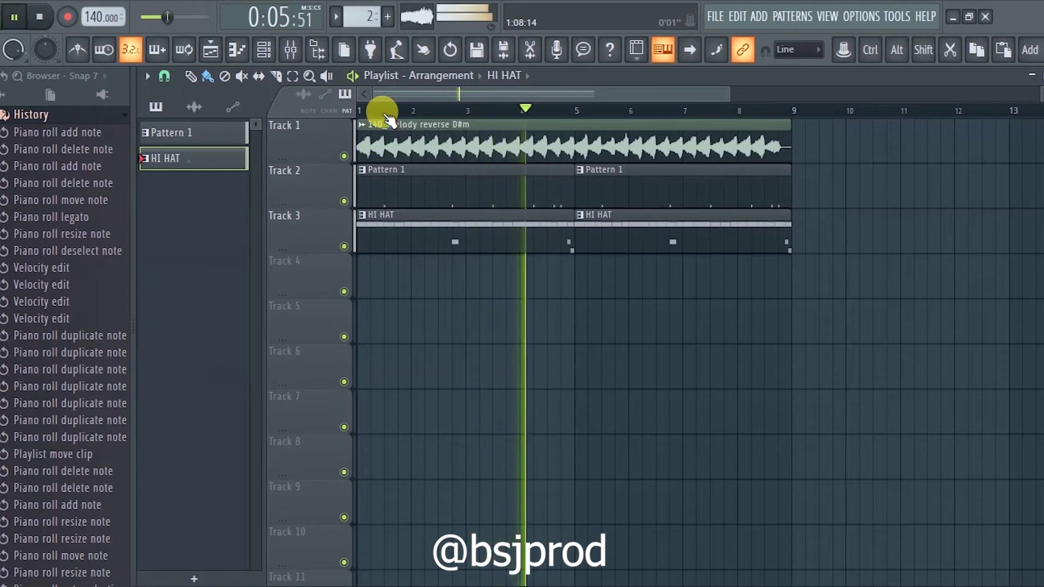
key(space)
- Add the Open Hat 01 sample from the WGS drill kit's Hats folder as a new channel below HI HAT 2
click(265, 54)
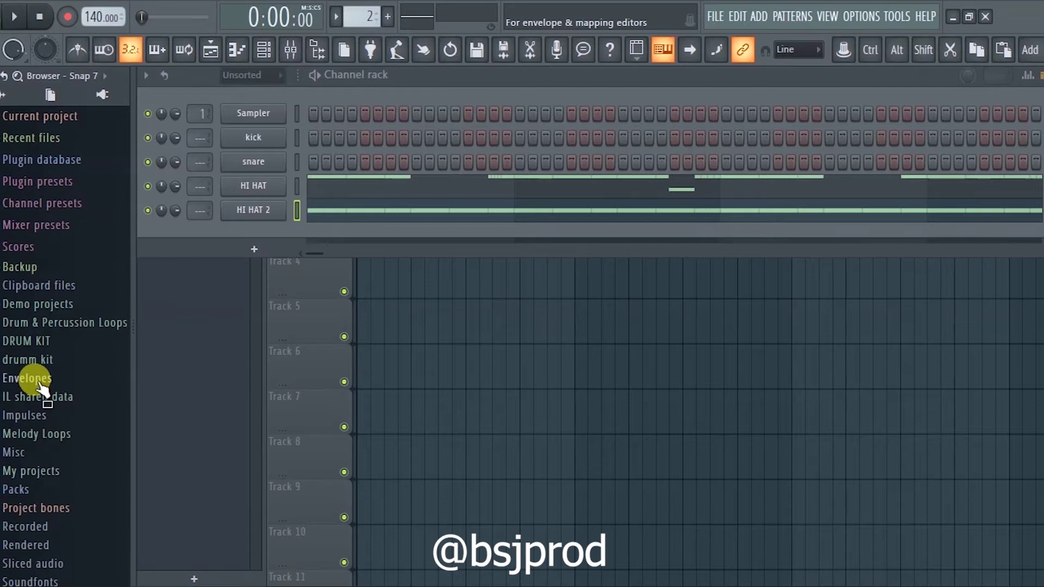
click(48, 343)
click(92, 393)
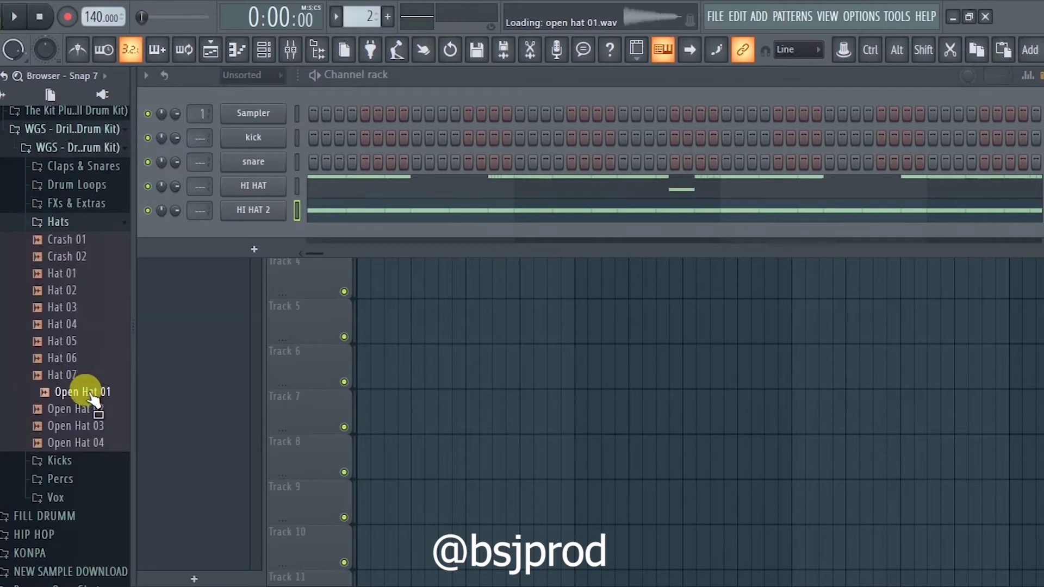
drag(246, 234, 300, 243)
- Place open hat C5 notes on beat 2 of bars 1 and 3 and a G#4 note on beat 4 of bar 4 during playback
key(space)
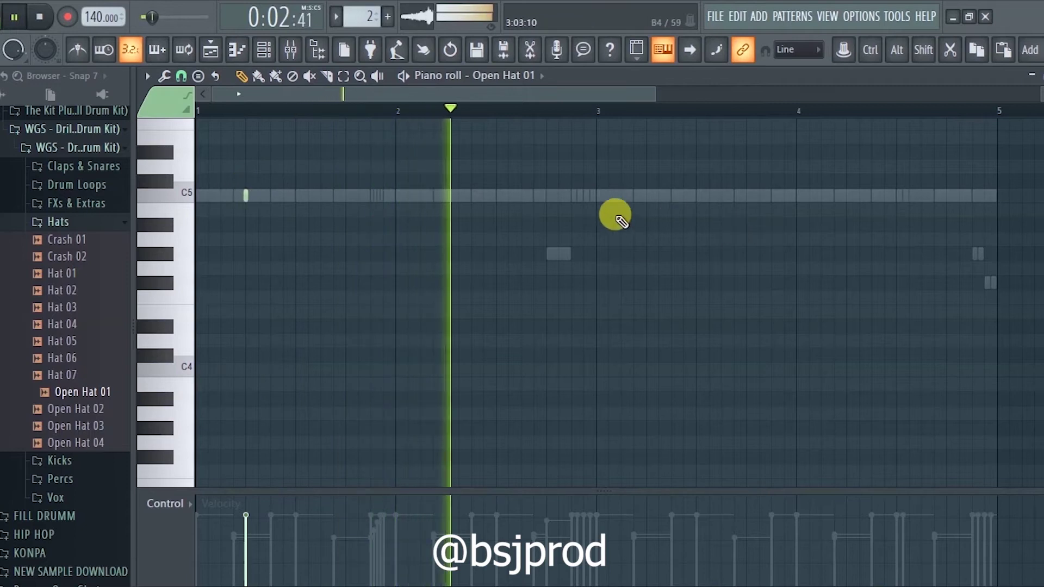
click(647, 196)
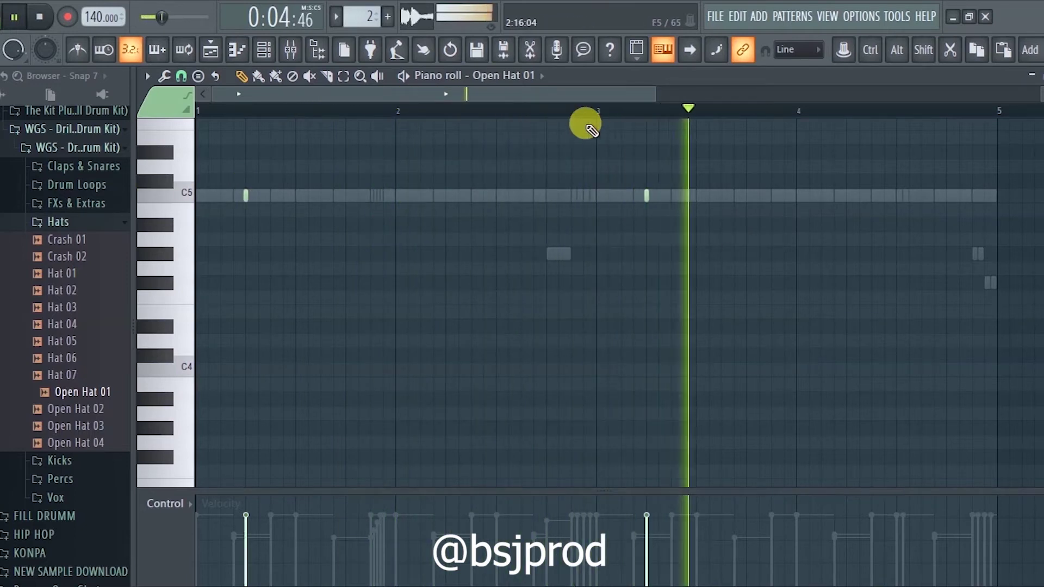
scroll(582, 124, down, 2)
click(767, 254)
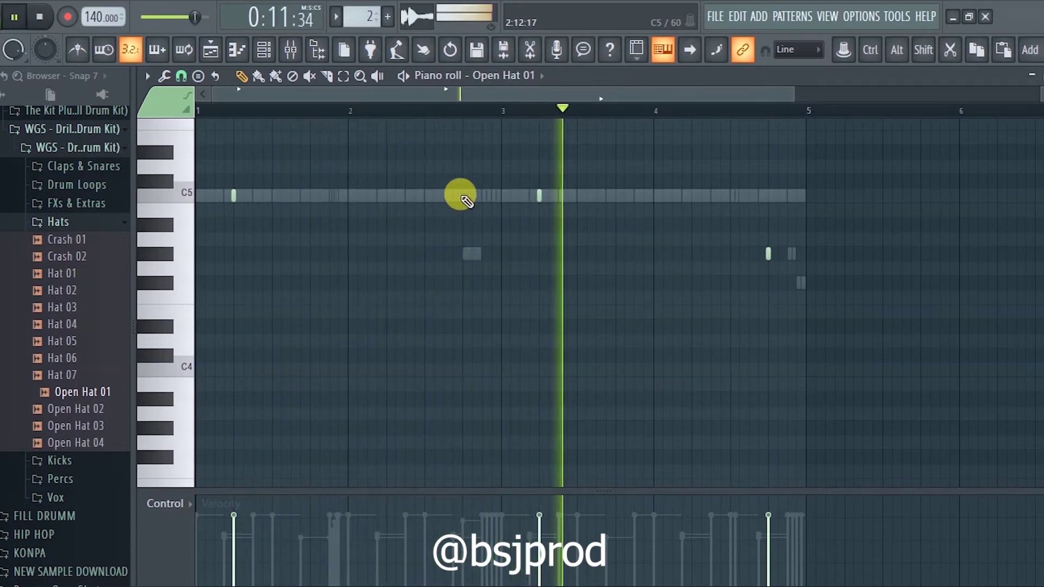
scroll(434, 112, down, 2)
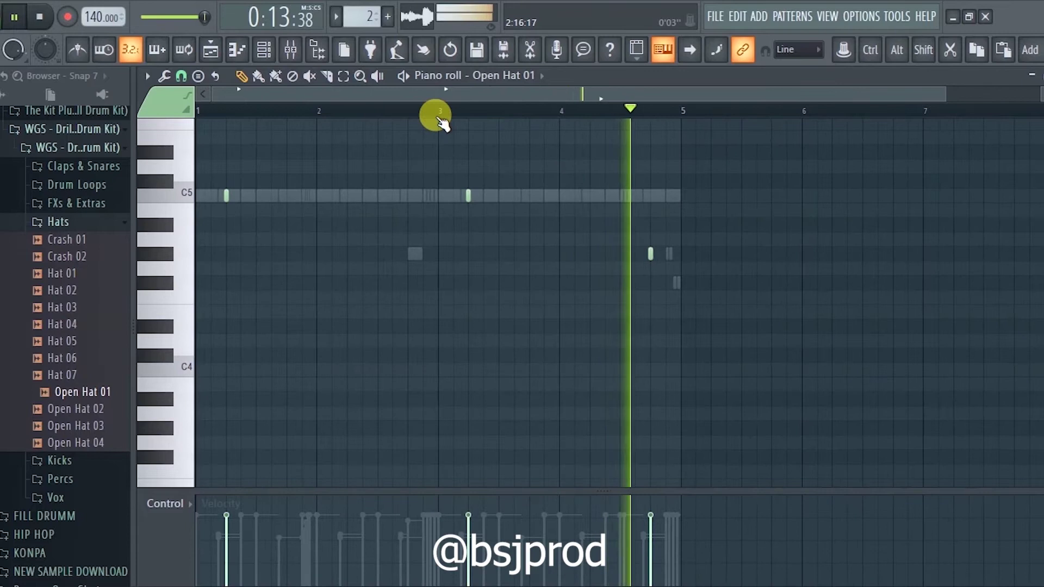
- Cut the Open Hat 01 notes out of the HI HAT pattern and paste them into a new pattern named OPEN HAT
click(217, 49)
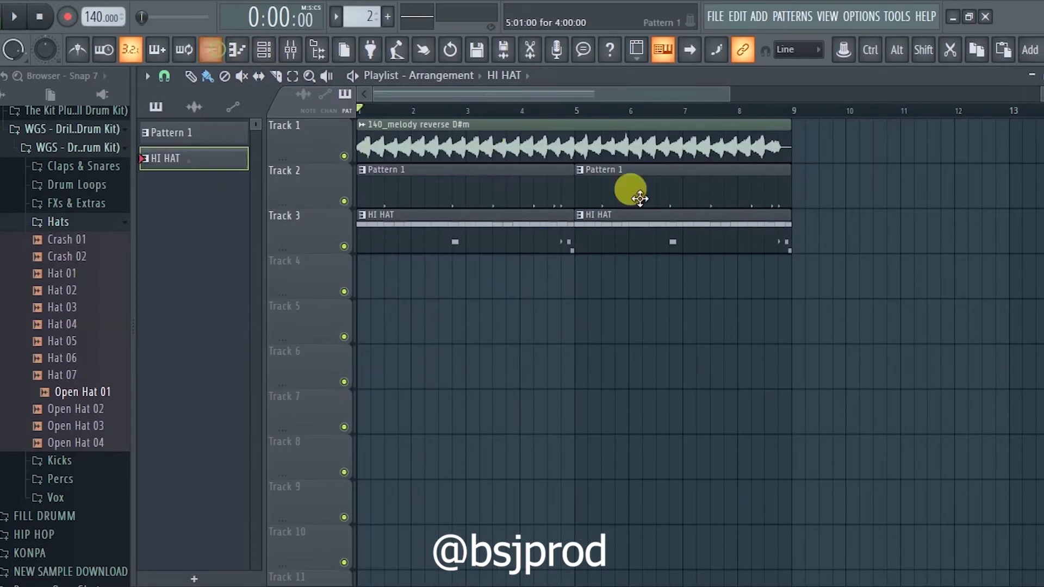
click(263, 50)
right_click(265, 237)
click(483, 232)
click(386, 16)
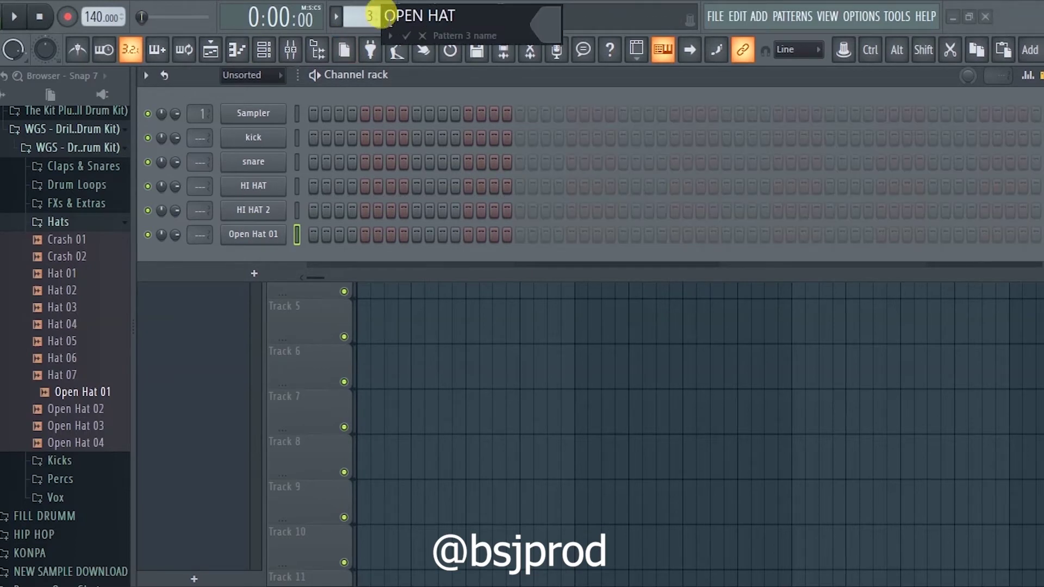
key(Return)
right_click(272, 241)
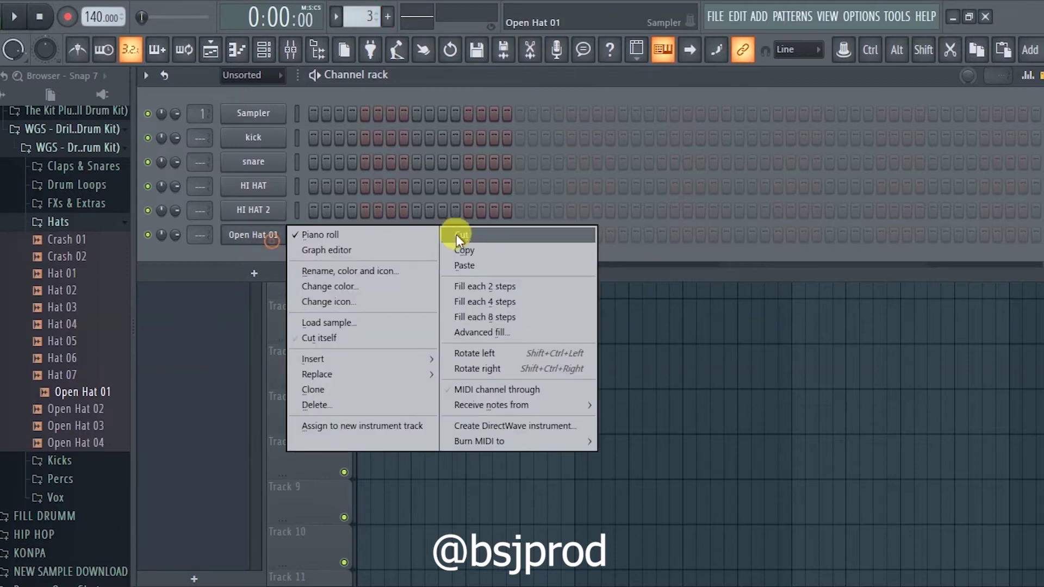
click(483, 266)
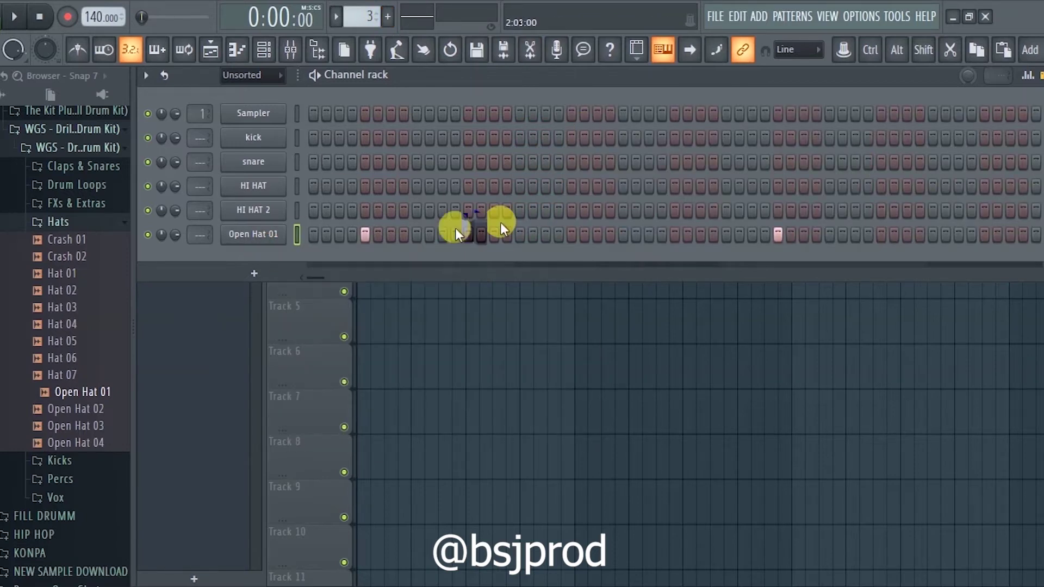
- Add the Perc 06 sample to Pattern 1 and place its C5 notes just before beat 3 of bars 1 and 3
click(218, 50)
key(space)
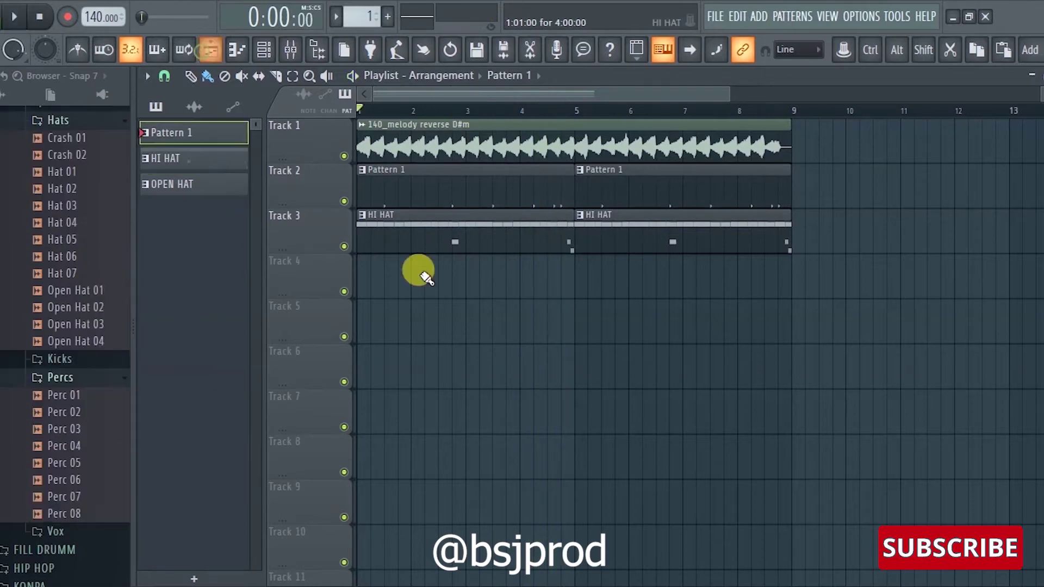
click(264, 50)
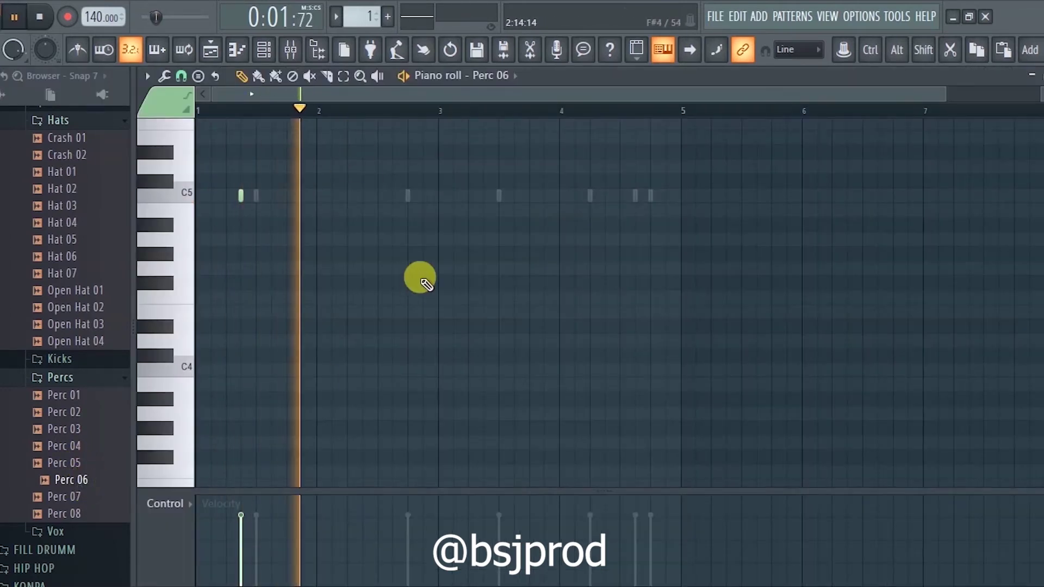
click(483, 196)
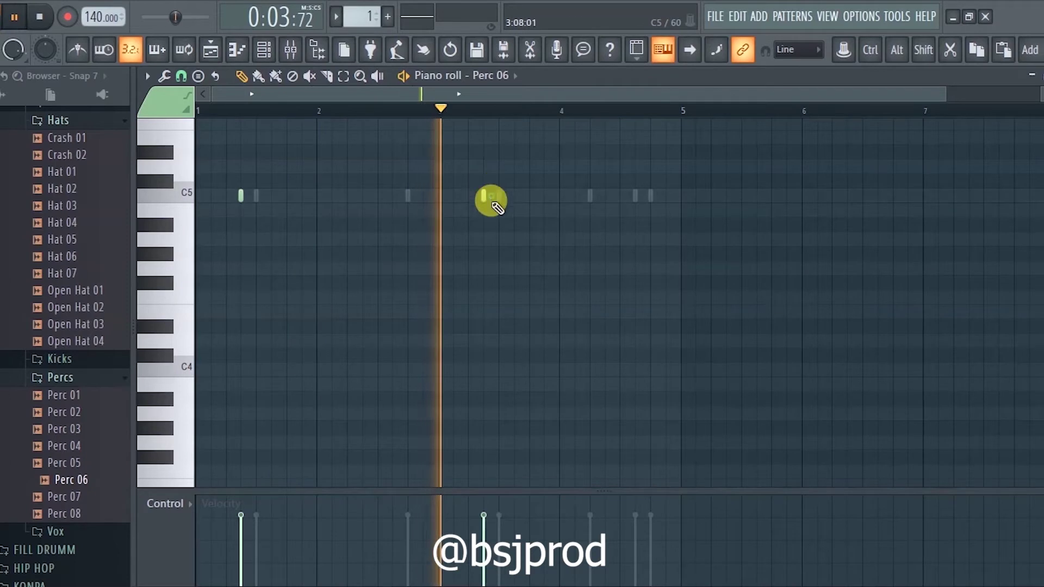
- Place the OPEN HAT pattern on Track 4 and duplicate the clip so it covers bars 1 to 8
click(264, 49)
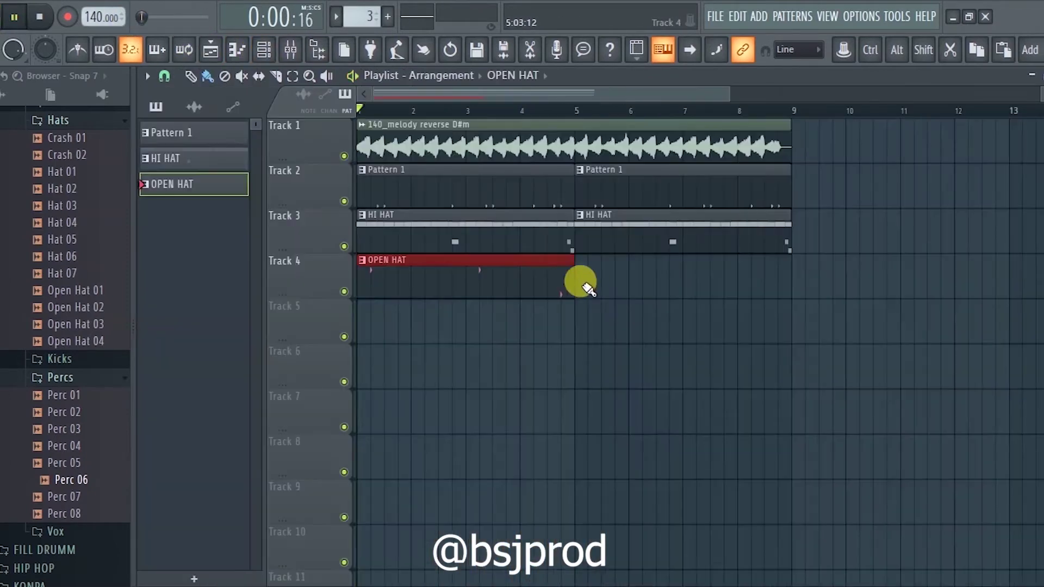
key(ctrl+b)
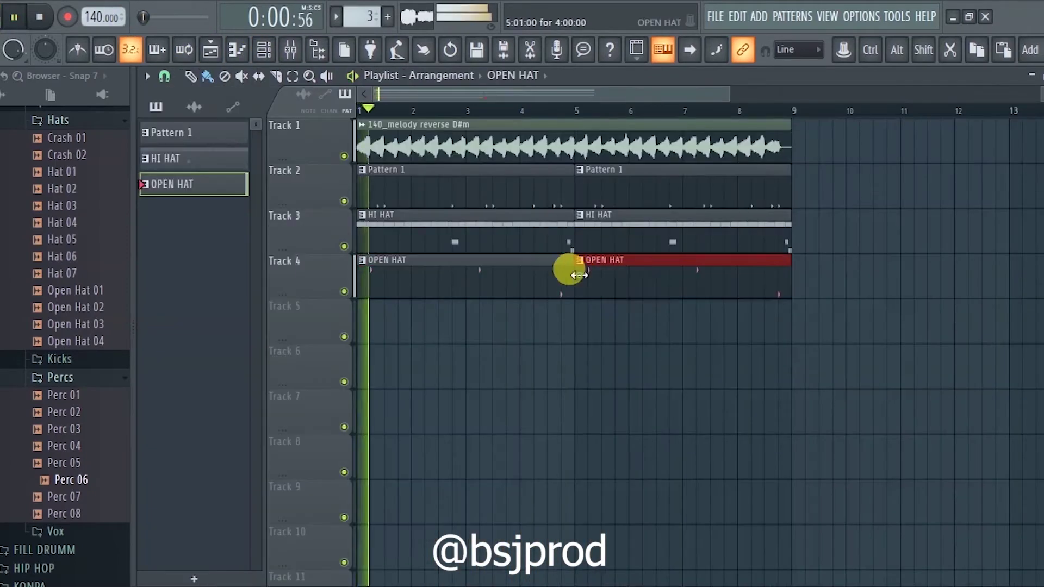
double_click(419, 272)
click(285, 195)
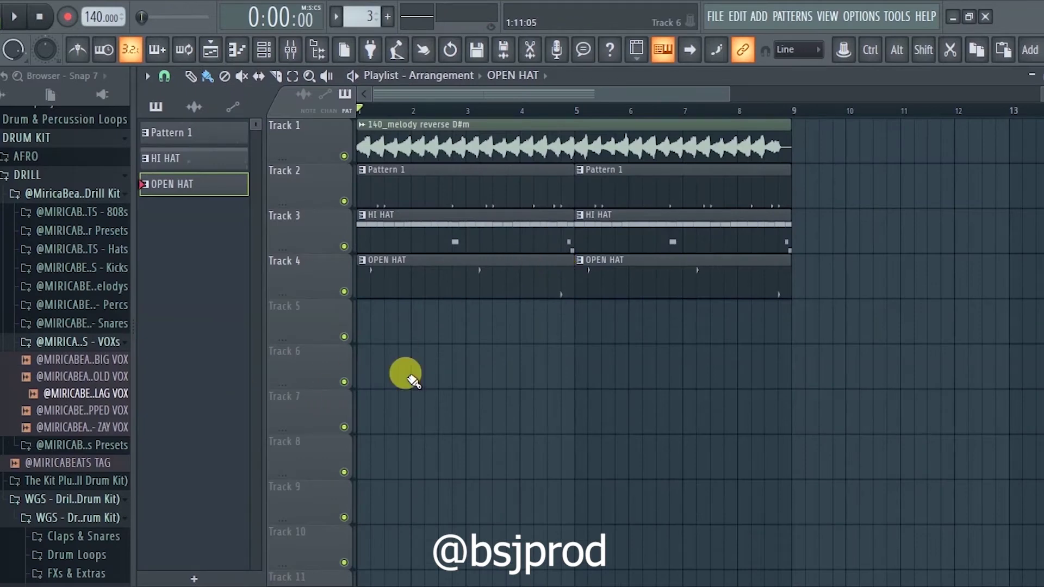
- Audition the drill kit's vox samples and create a new pattern named VOX, placing it at the start of Track 5
click(113, 427)
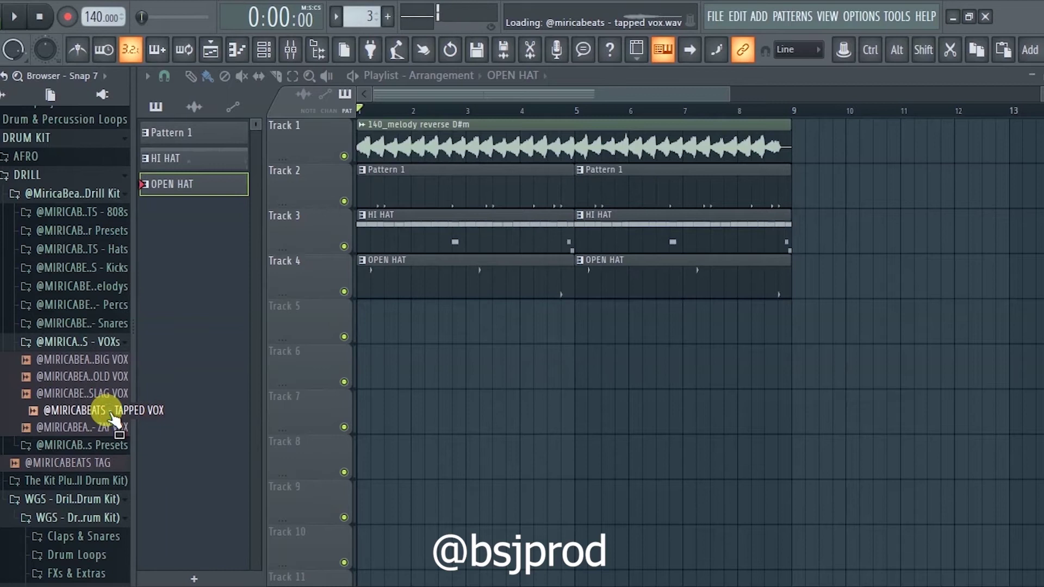
click(388, 16)
text(VOX)
key(Return)
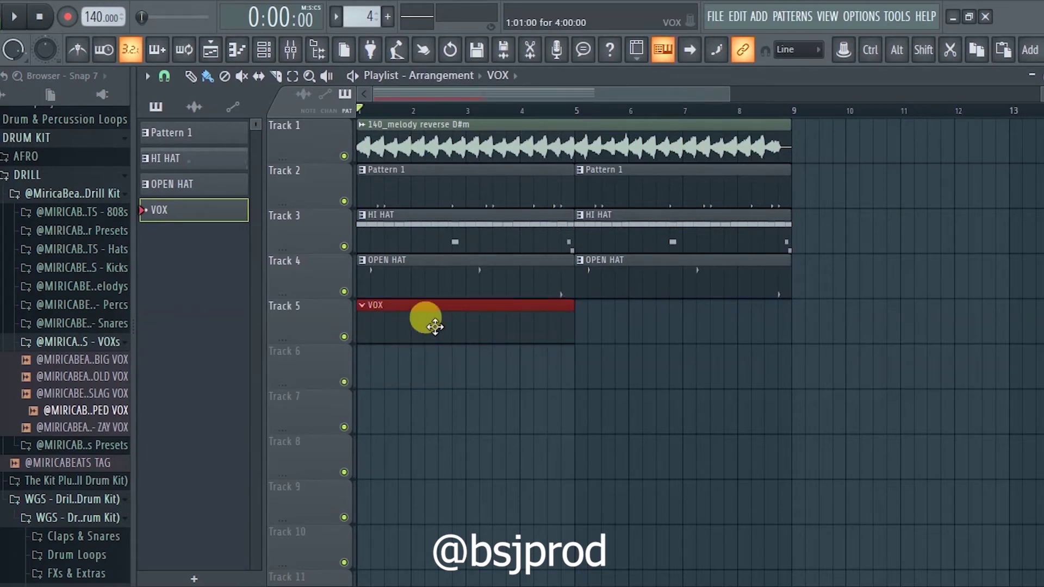
- Add the TAPPED VOX sample as a new channel below Open Hat 01 and open its piano roll
click(264, 51)
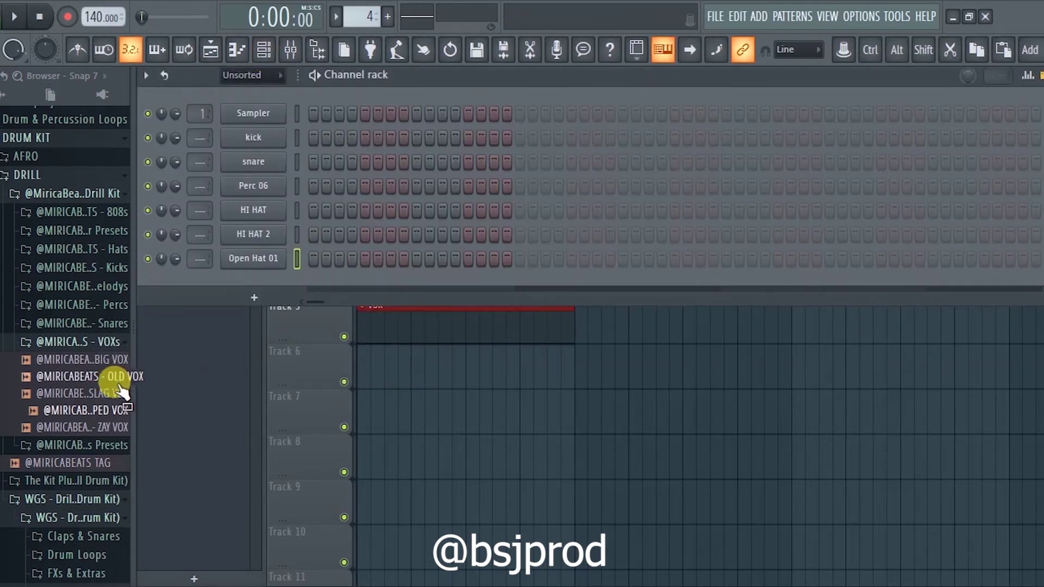
drag(274, 281, 279, 280)
right_click(271, 283)
click(322, 278)
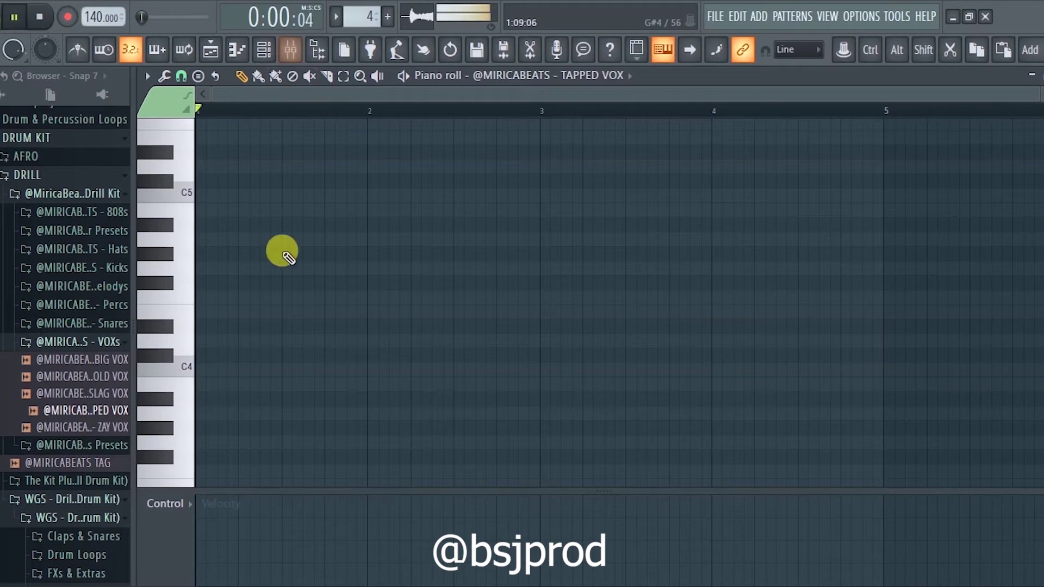
- Place TAPPED VOX C5 notes on beat 4 of bars 1 and 3, and duplicate the VOX clip across bars 5 to 8
scroll(283, 251, down, 1)
click(320, 150)
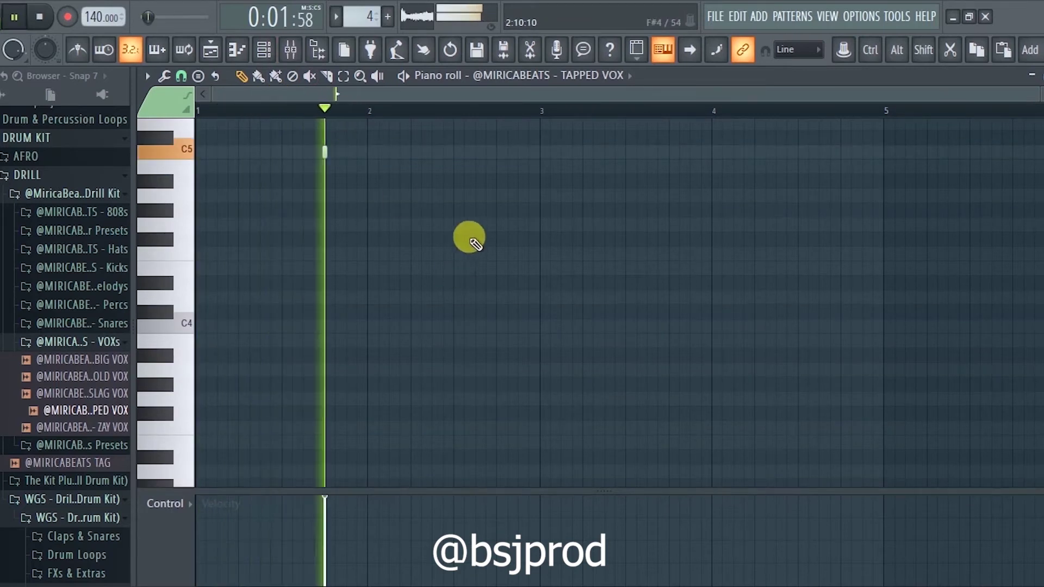
scroll(674, 229, up, 1)
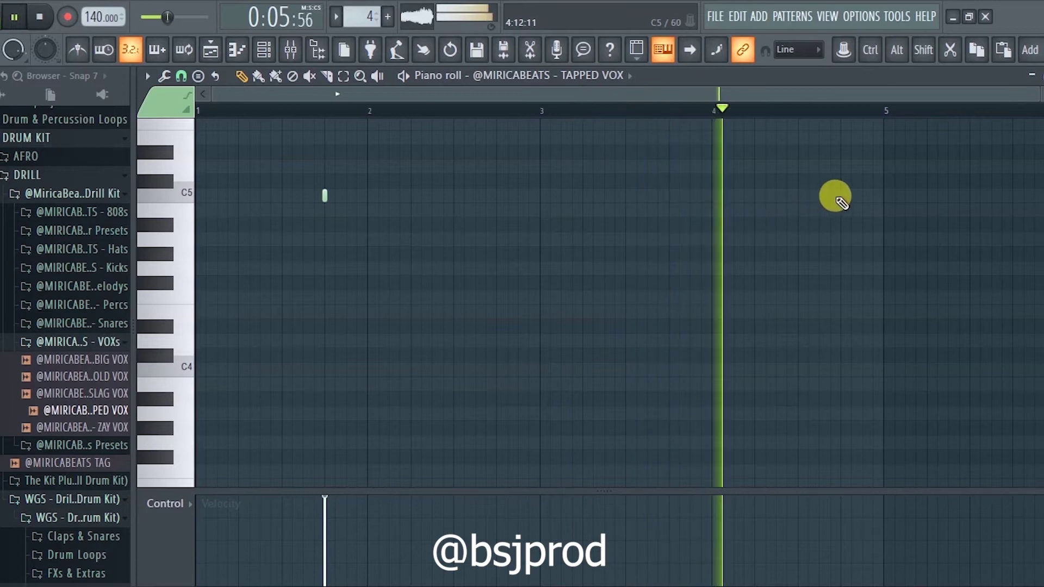
click(586, 196)
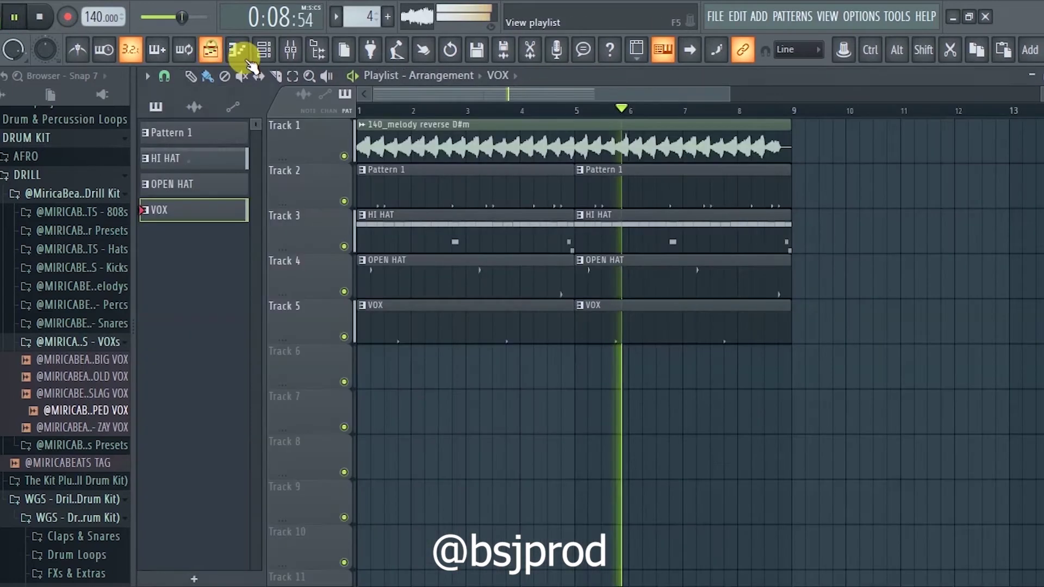
- Listen through the eight-bar arrangement with the vox layer and bring the channel list back up
click(234, 49)
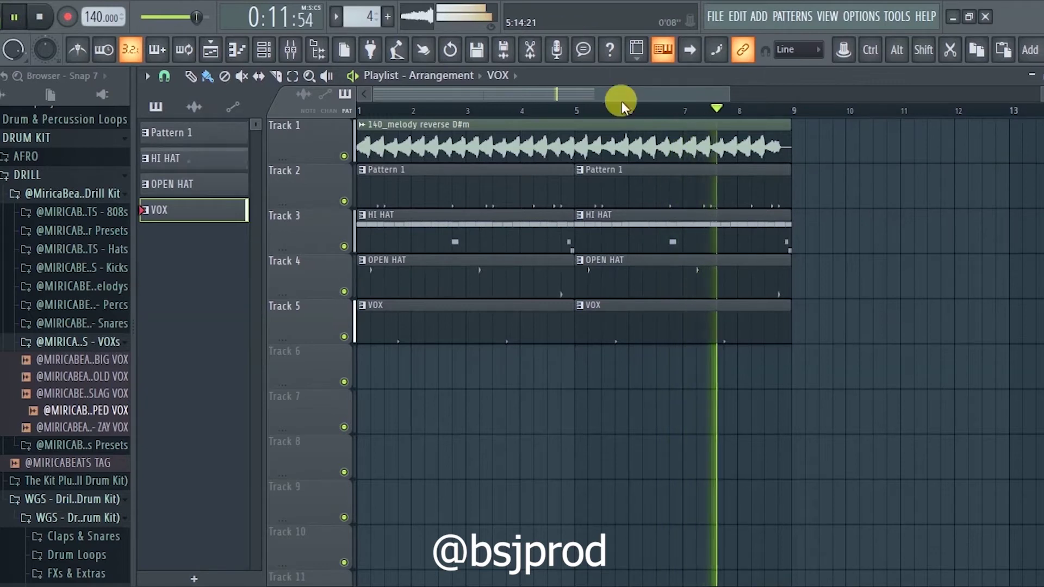
scroll(624, 107, down, 3)
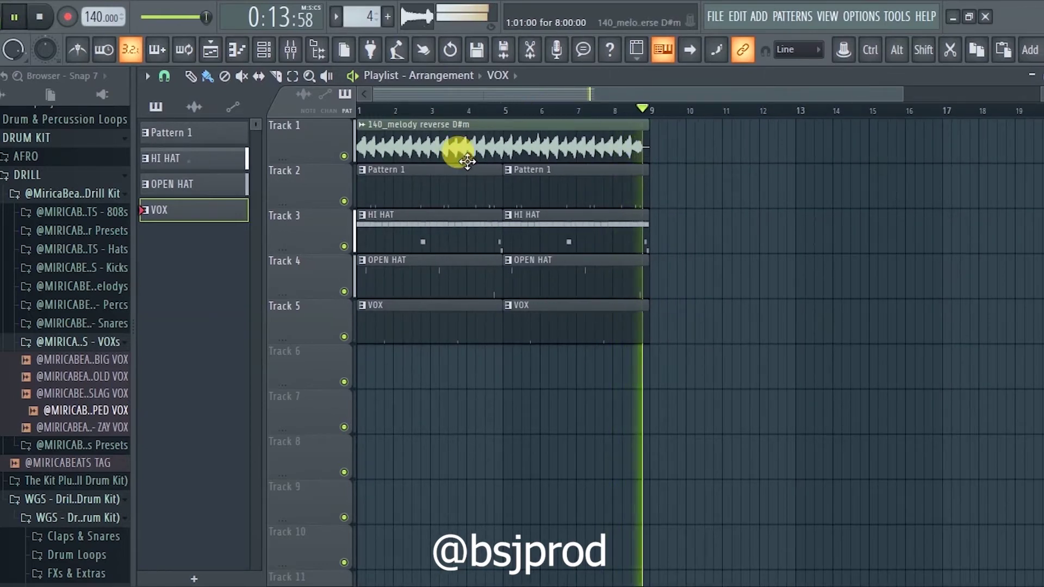
click(260, 59)
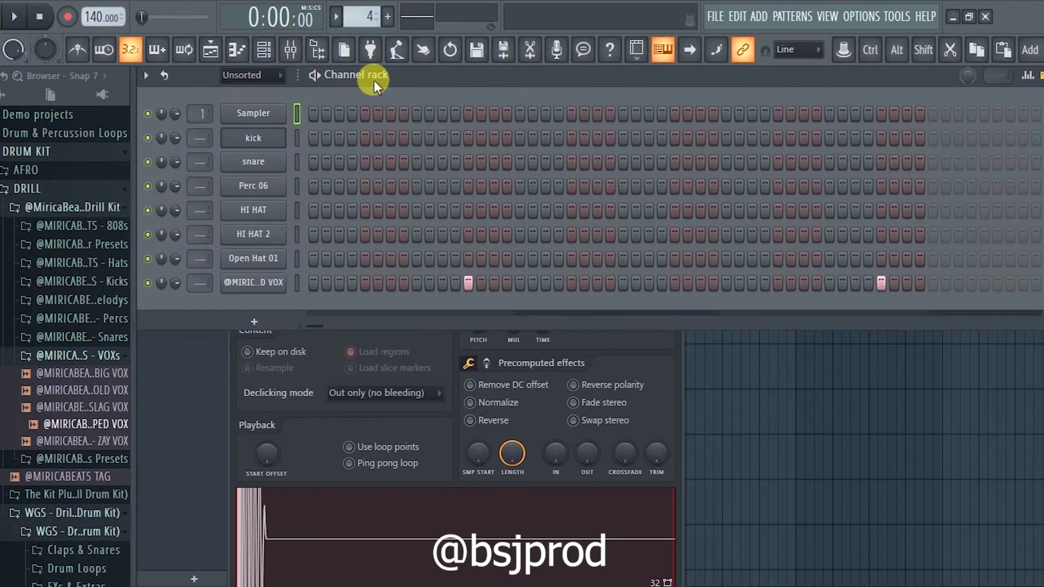
- Preview the kick sample and create a new pattern named KICK, placing it across bars 1 to 8 of Track 6
click(358, 528)
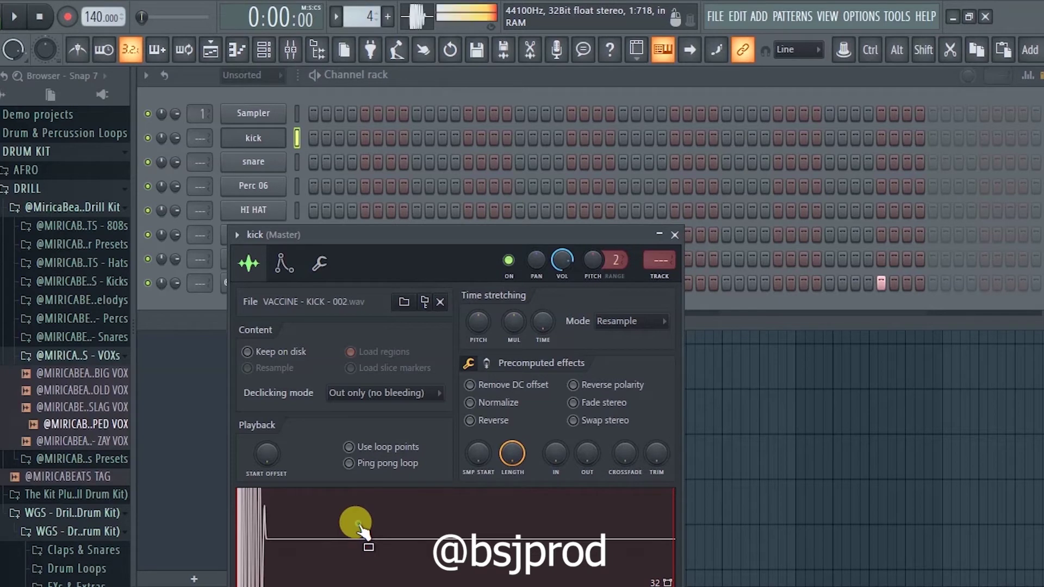
click(212, 49)
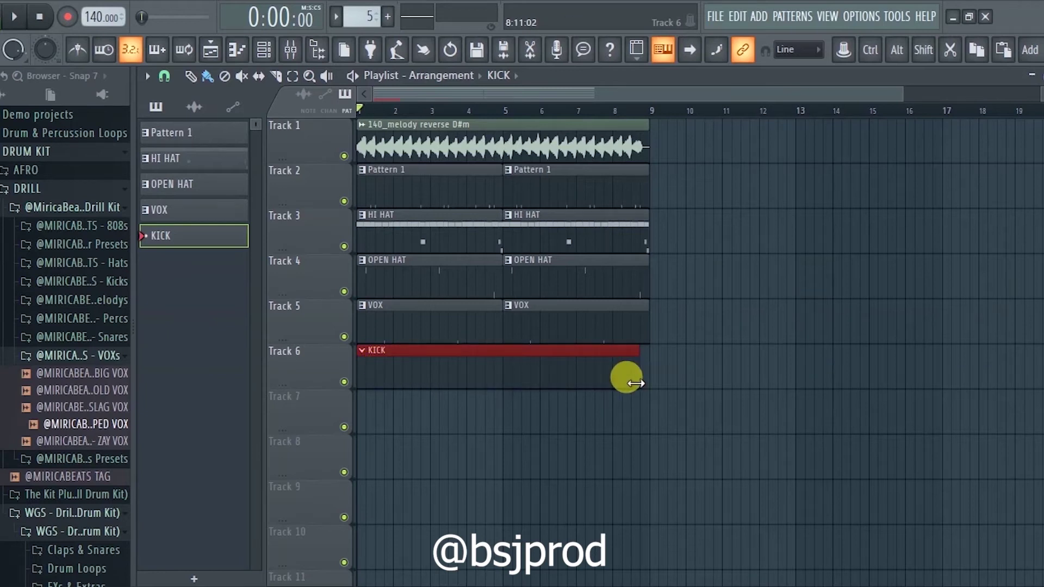
scroll(450, 349, down, 1)
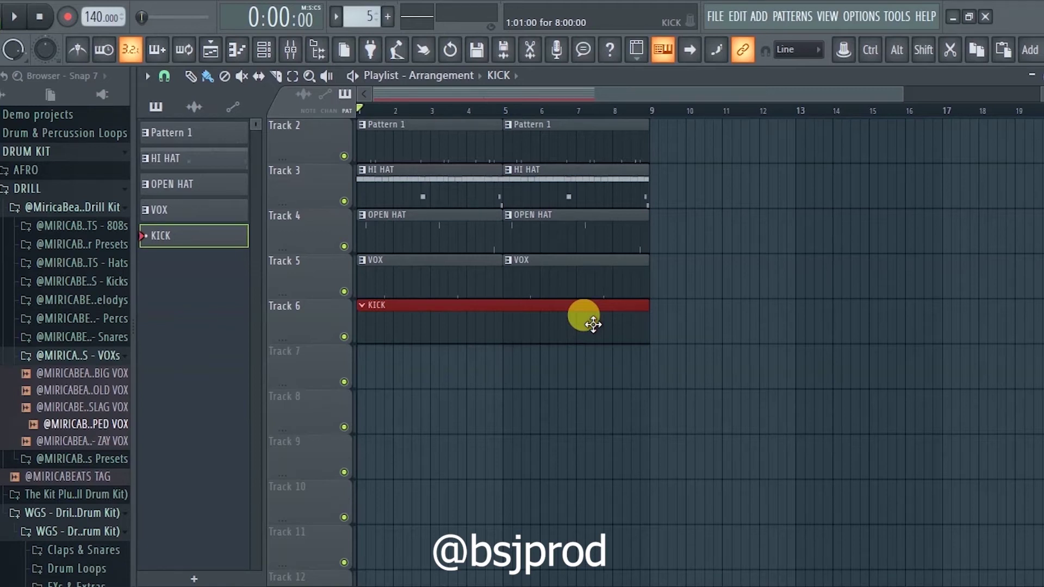
- In the kick channel's piano roll, place C5 notes on beat 3 of bar 2, bar 3's downbeat, beats 3 and 4 of bar 4, and bar 5's downbeat
key(F6)
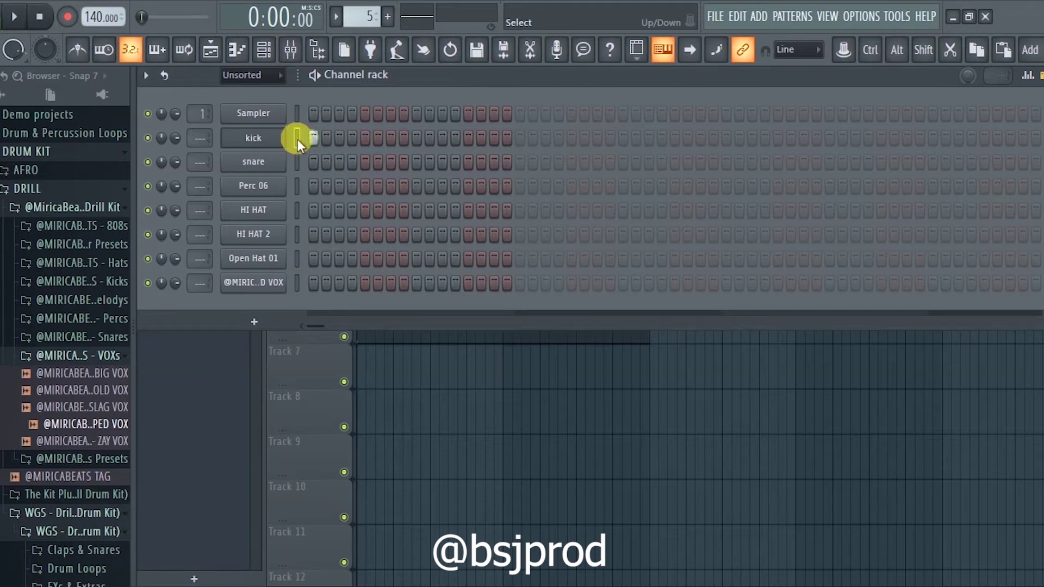
right_click(298, 139)
click(358, 139)
right_click(294, 139)
click(324, 138)
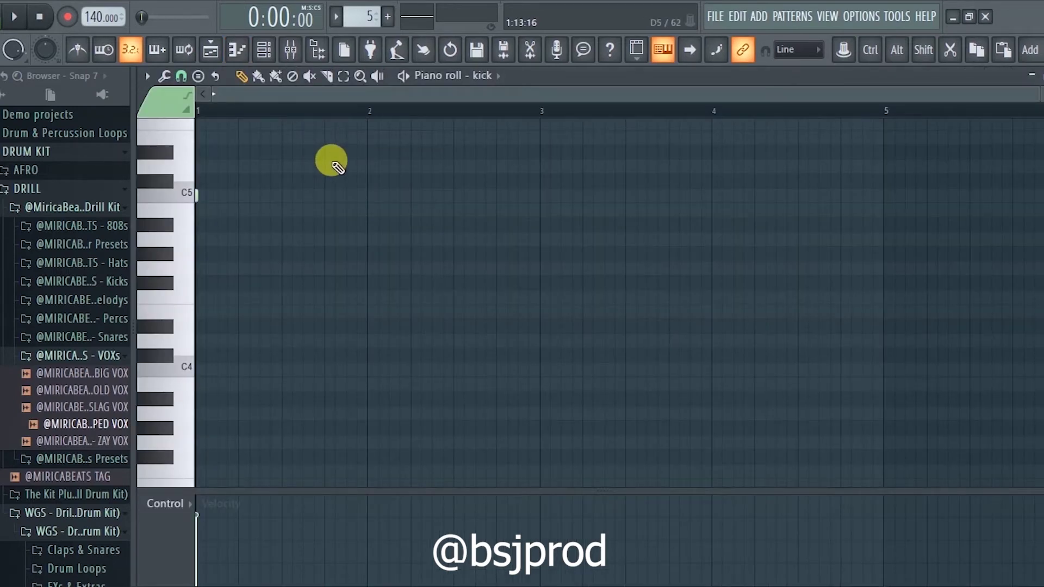
key(space)
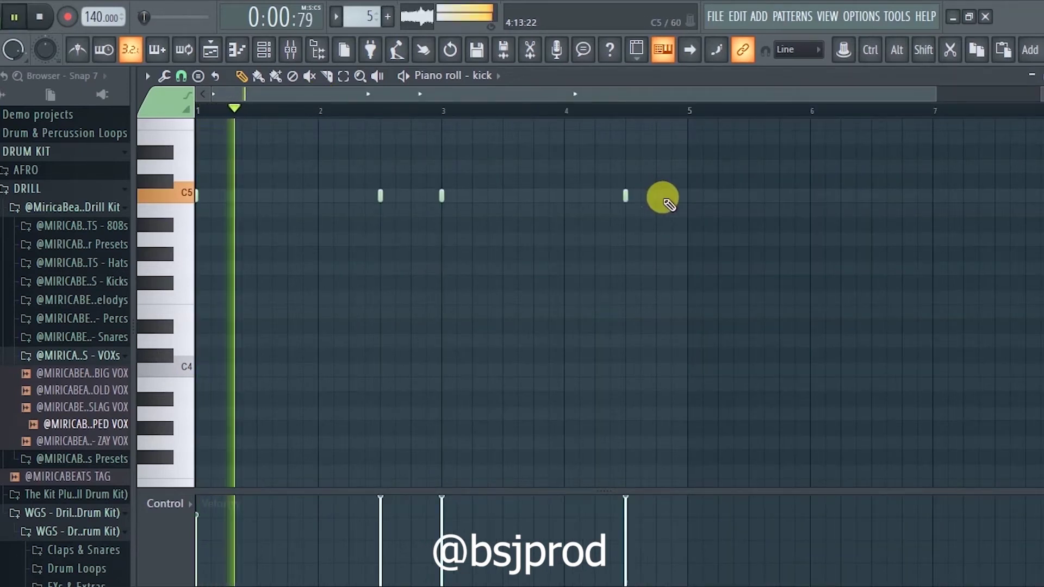
click(663, 199)
click(692, 198)
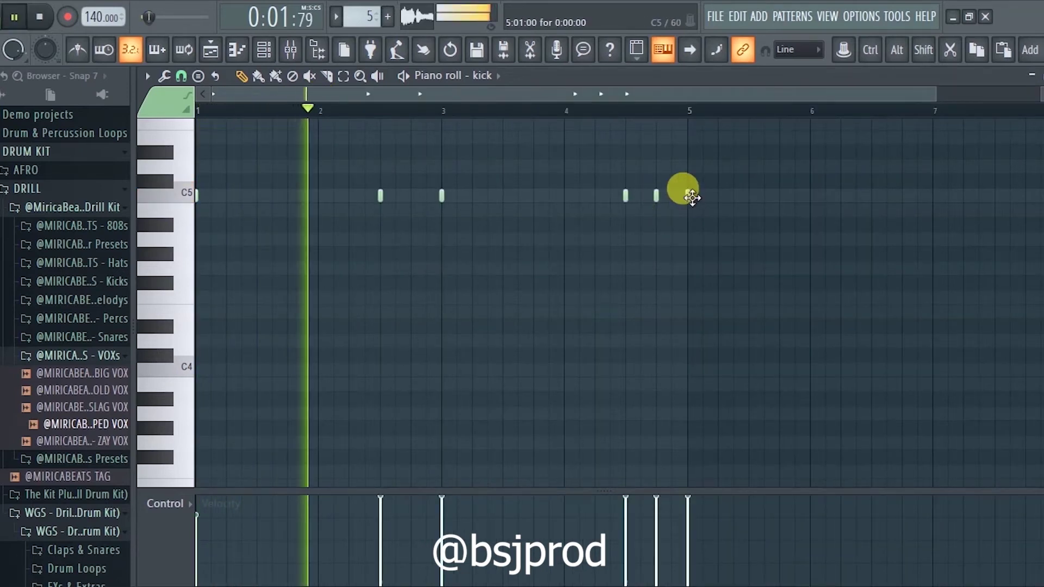
- Continue the kick line with two C5 notes mid-bar 6, one on bar 7's downbeat and three in the second half of bar 8
scroll(398, 114, down, 2)
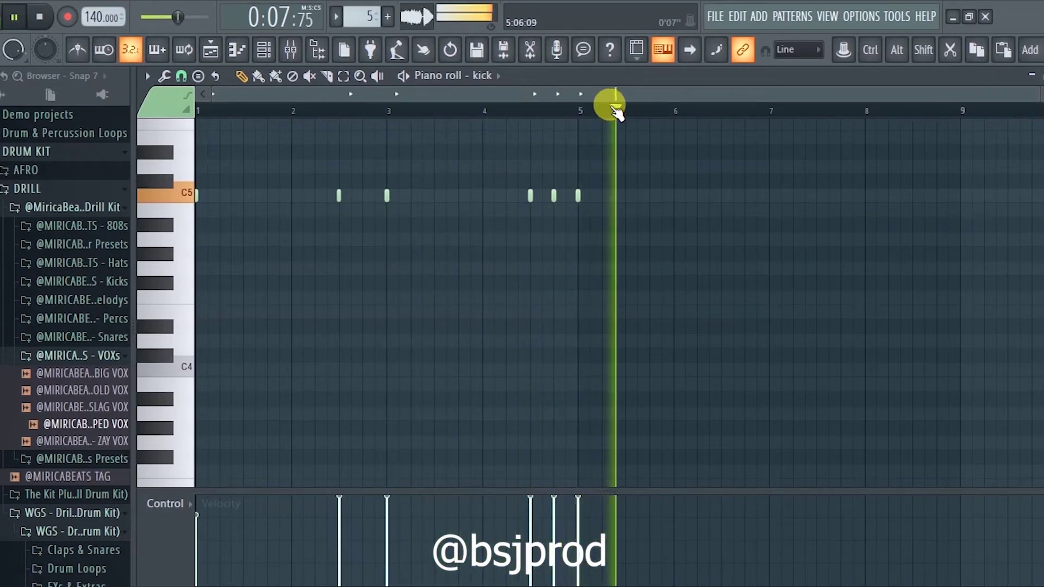
click(723, 195)
click(709, 196)
click(769, 196)
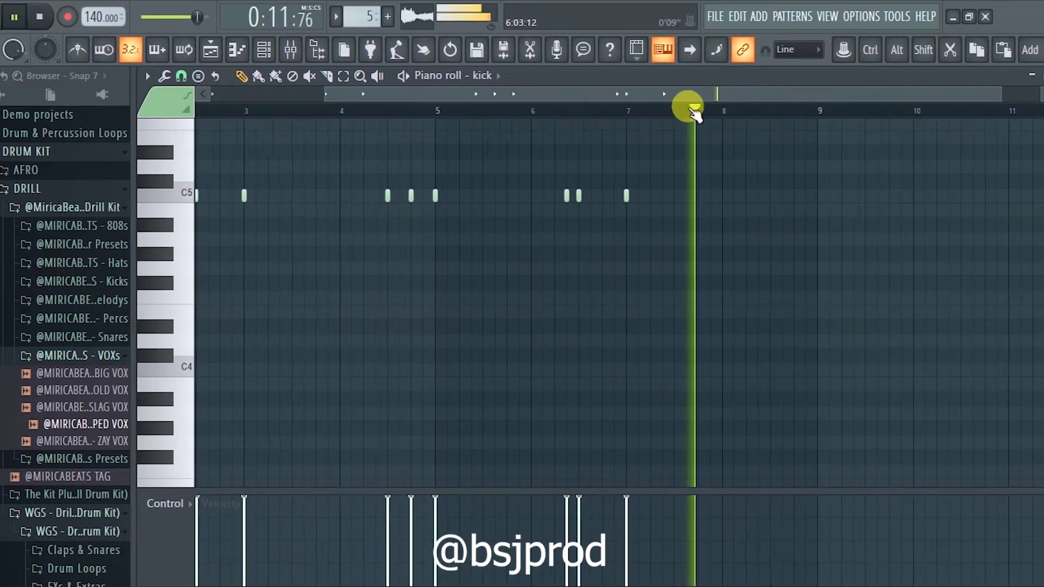
click(770, 197)
click(795, 197)
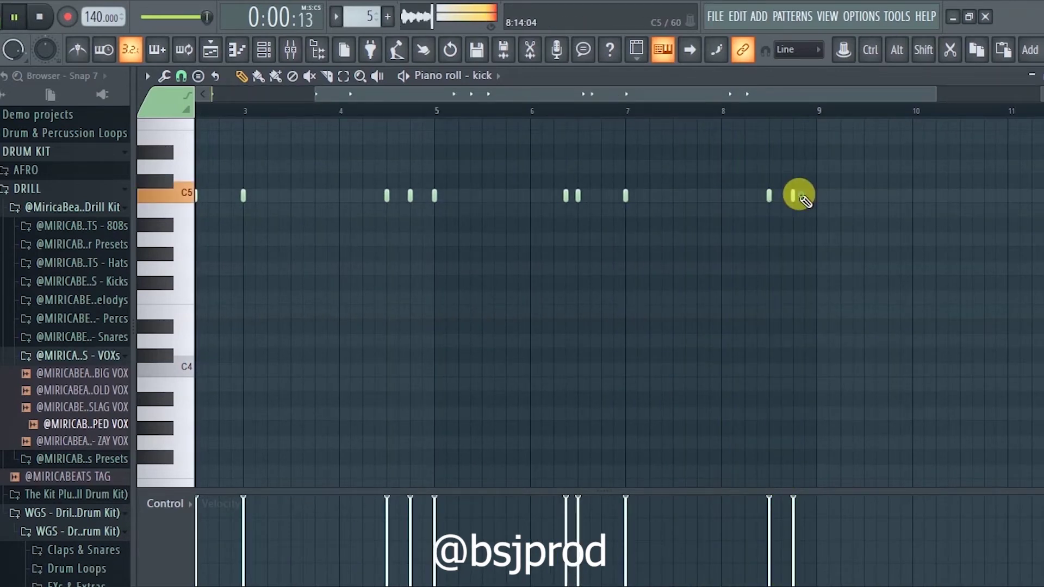
click(730, 110)
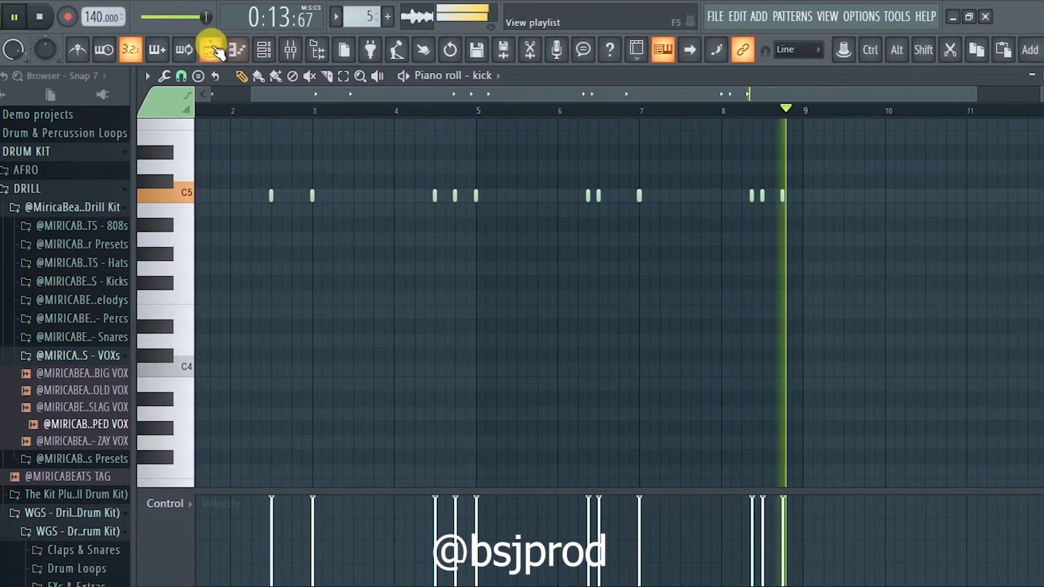
- Return to the playlist and listen through the eight-bar arrangement with the kick layer
click(212, 50)
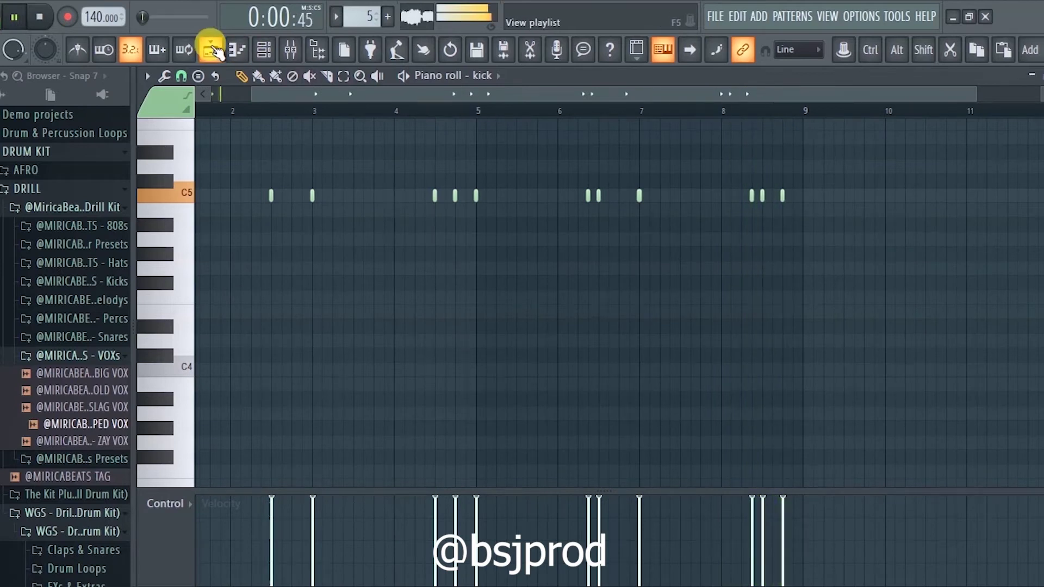
ctrl+click(452, 371)
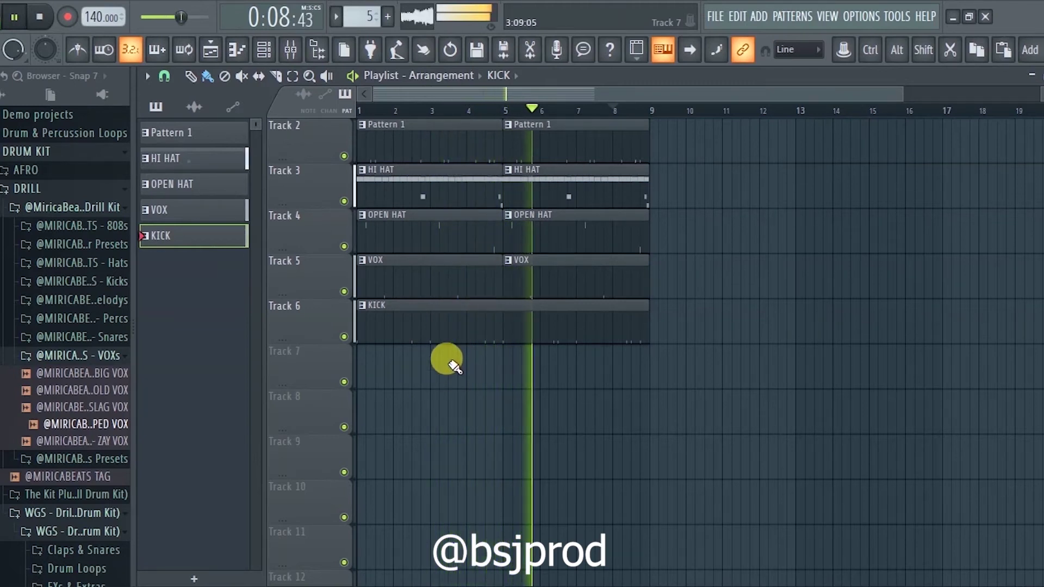
scroll(491, 358, up, 1)
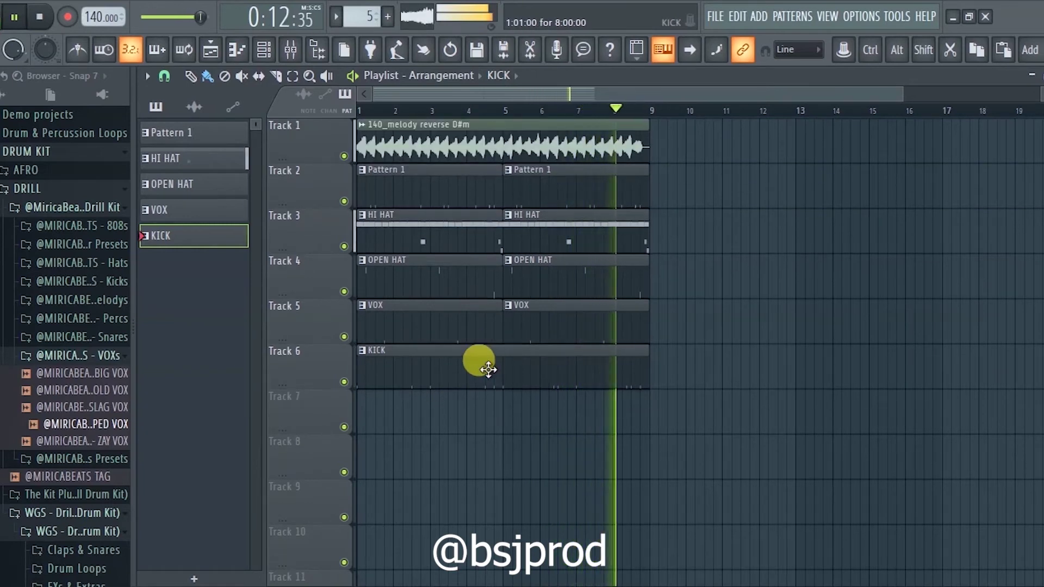
key(space)
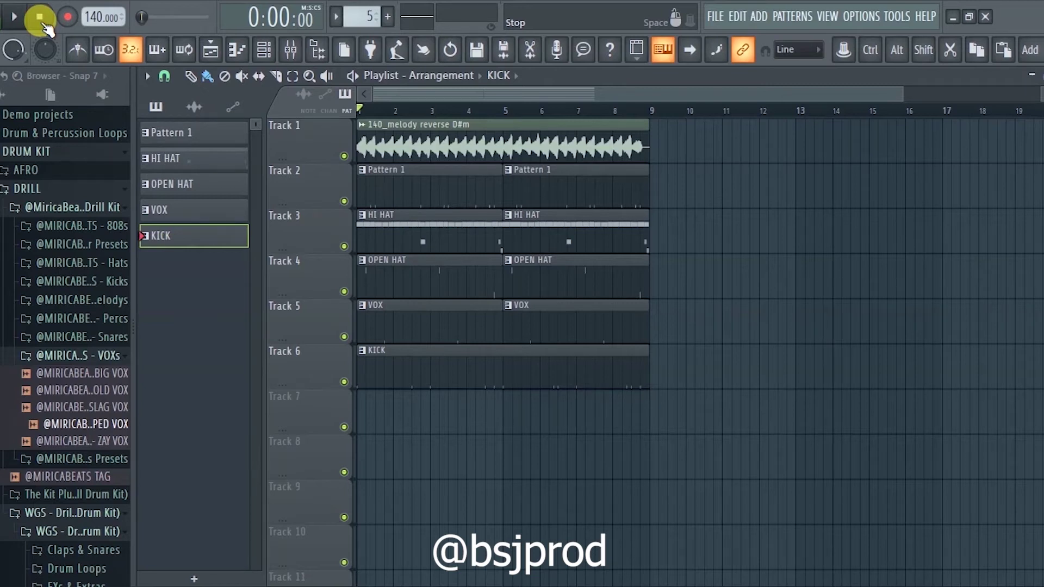
- Audition percussion samples in the BONGAS folder, including 808 Conga, Conga 70s 2, Dumebi Conga and Del'B Tom
scroll(69, 327, up, 5)
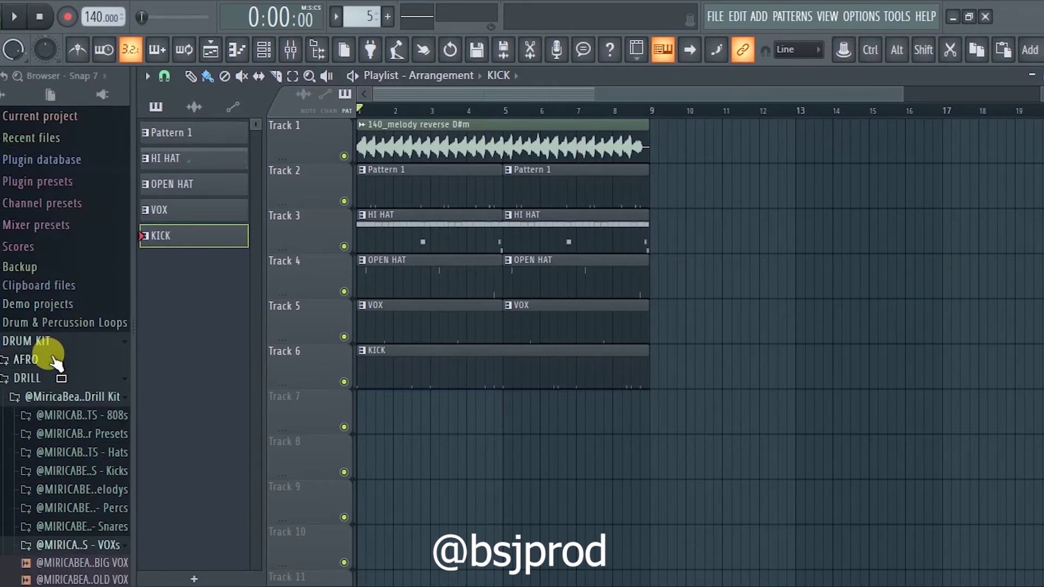
click(79, 138)
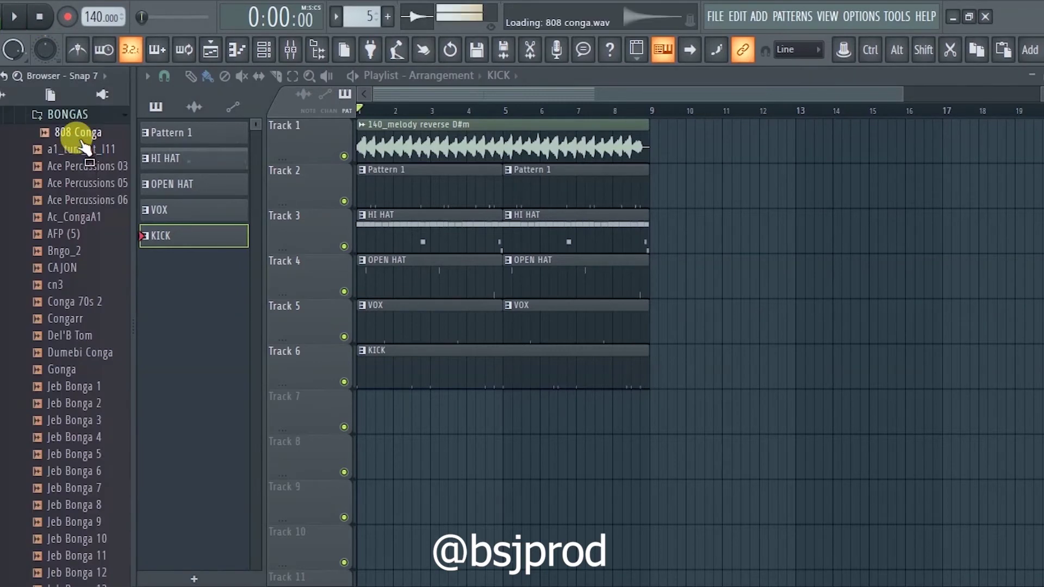
click(69, 301)
click(76, 336)
click(77, 354)
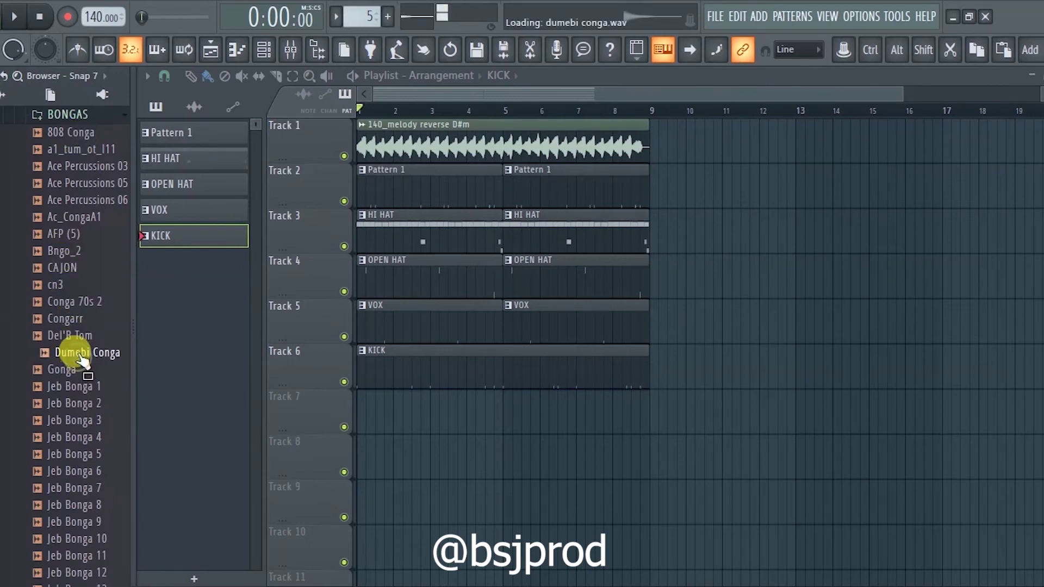
click(80, 339)
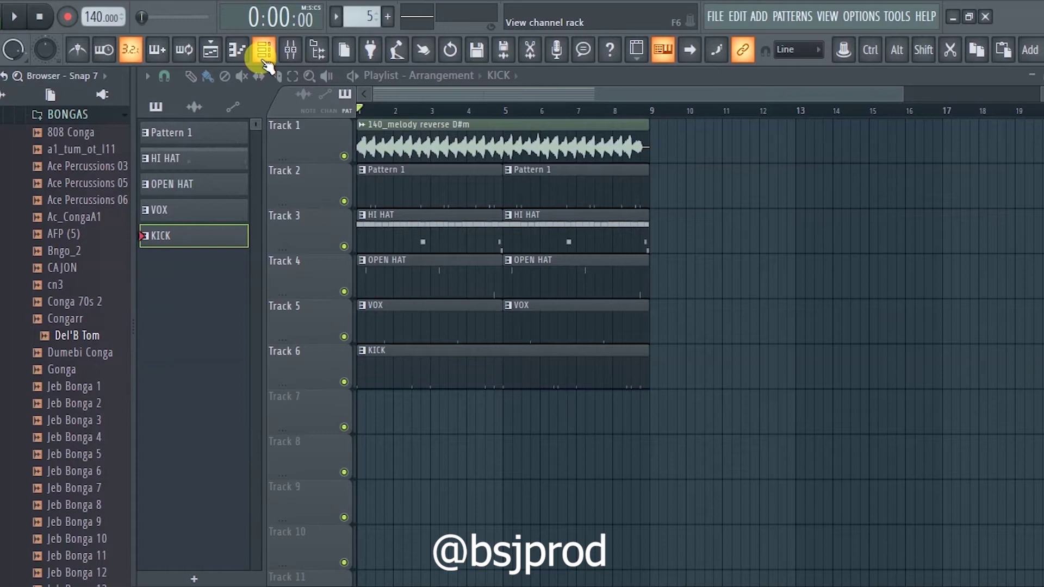
- Create a PERC pattern, place it twice across bars 1 to 8 of Track 7, and add Del'B Tom as a new channel
click(423, 418)
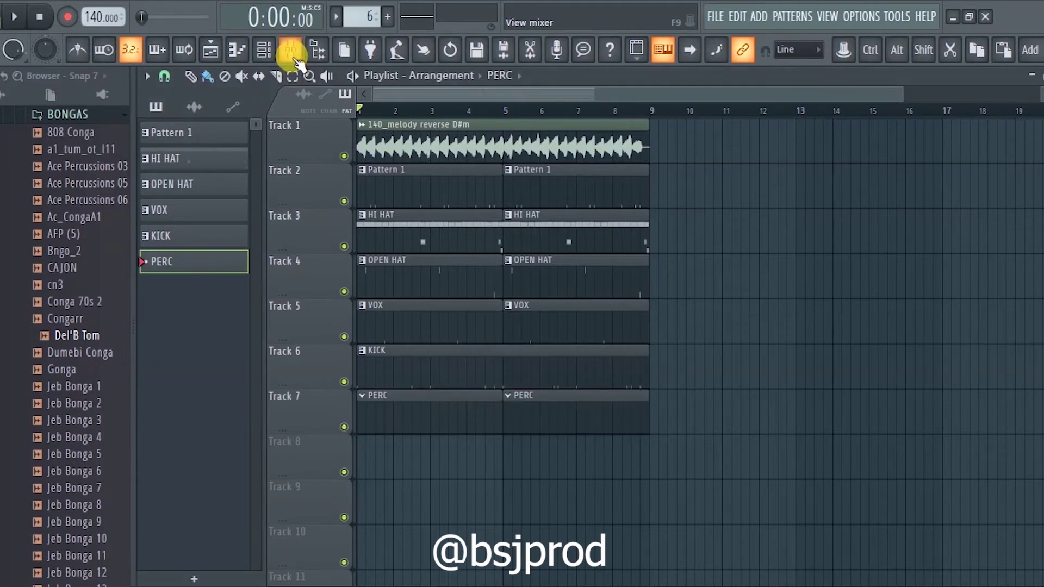
click(293, 54)
drag(87, 353, 94, 362)
drag(155, 340, 267, 304)
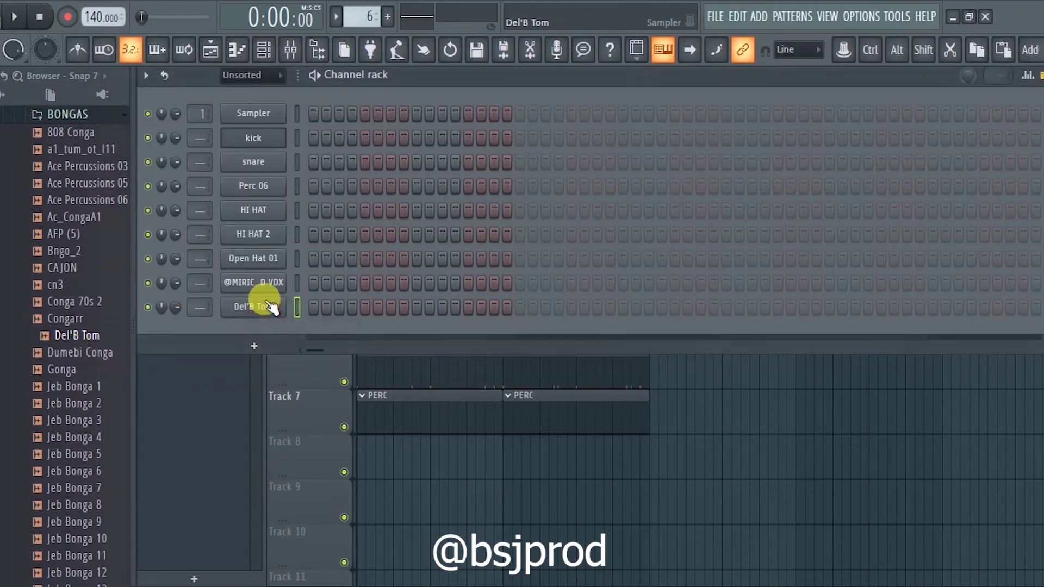
- Place Del'B Tom C5 notes on the last eighth of bars 1 and 3 and the downbeats of bars 2 and 4, removing the extra note
right_click(269, 304)
click(317, 306)
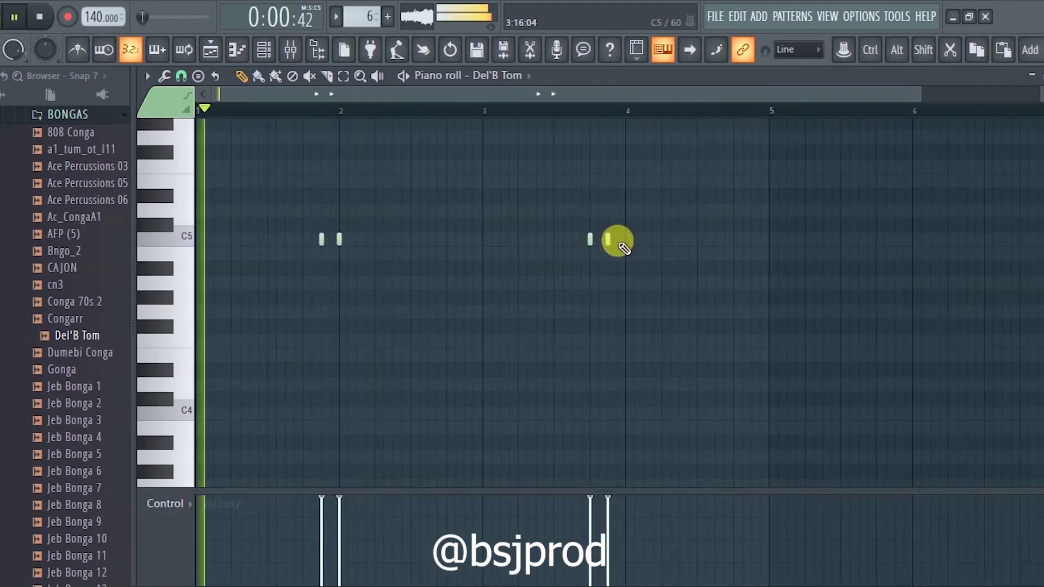
click(627, 240)
right_click(589, 239)
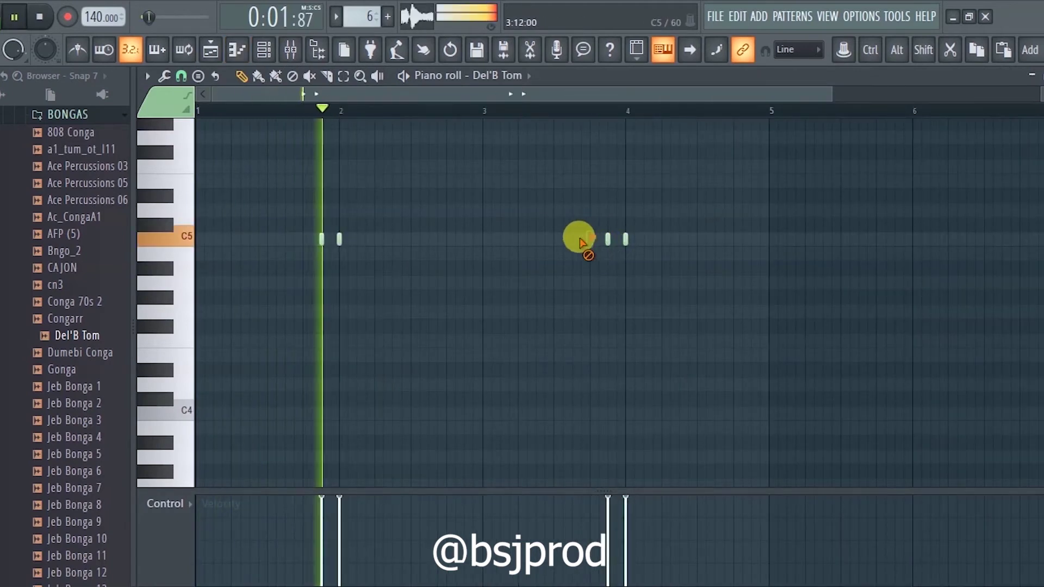
click(607, 239)
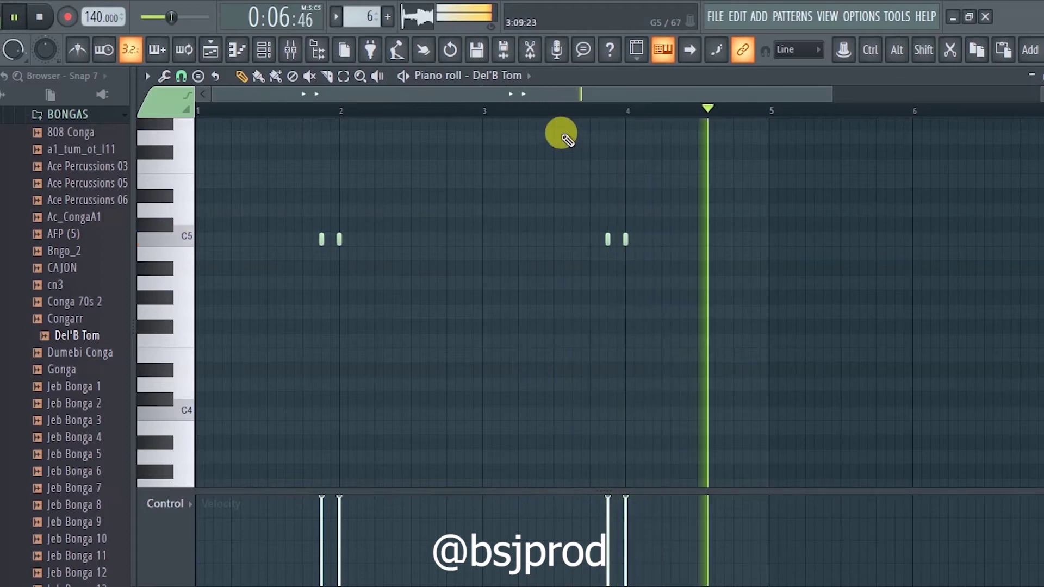
click(39, 17)
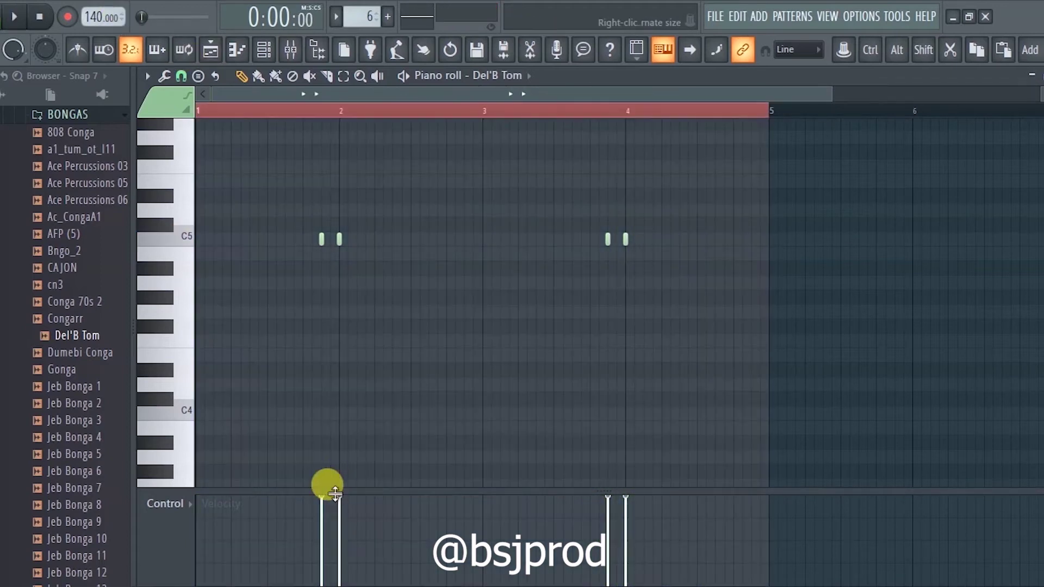
- Use note panning to pan the first note of each Del'B Tom pair right and the second about 50% left, and play it back
click(187, 504)
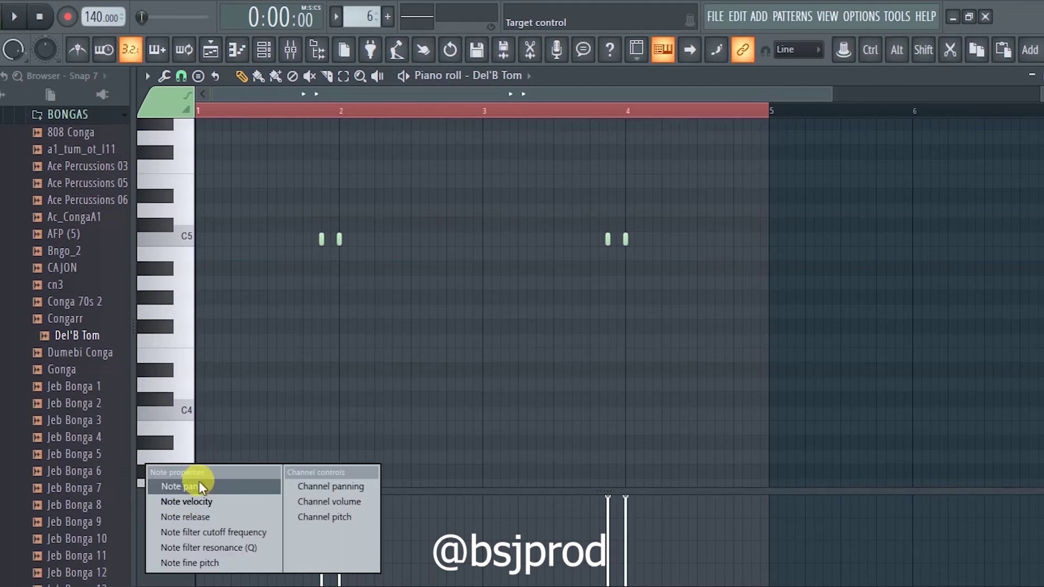
click(200, 487)
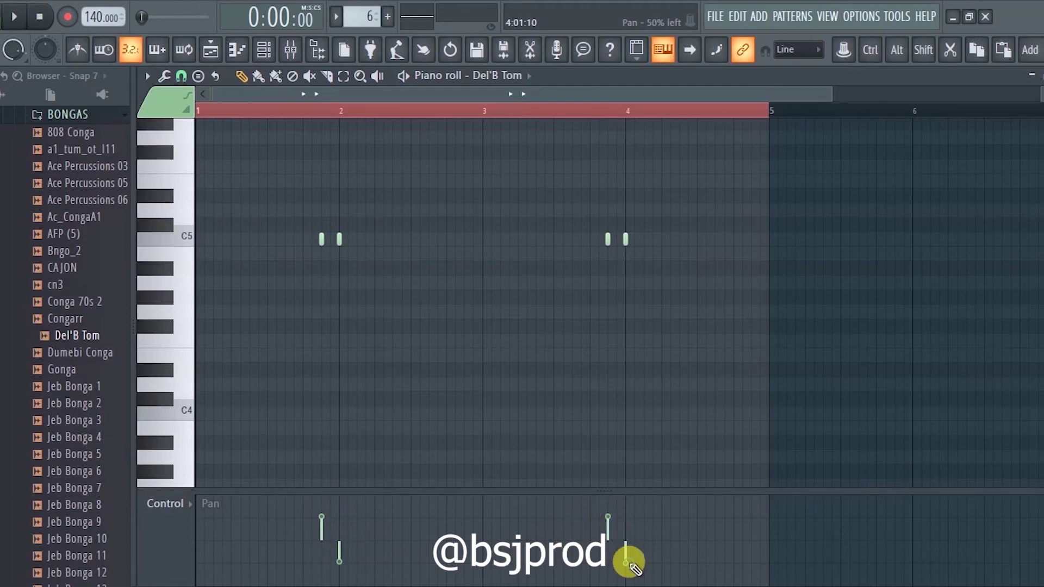
key(space)
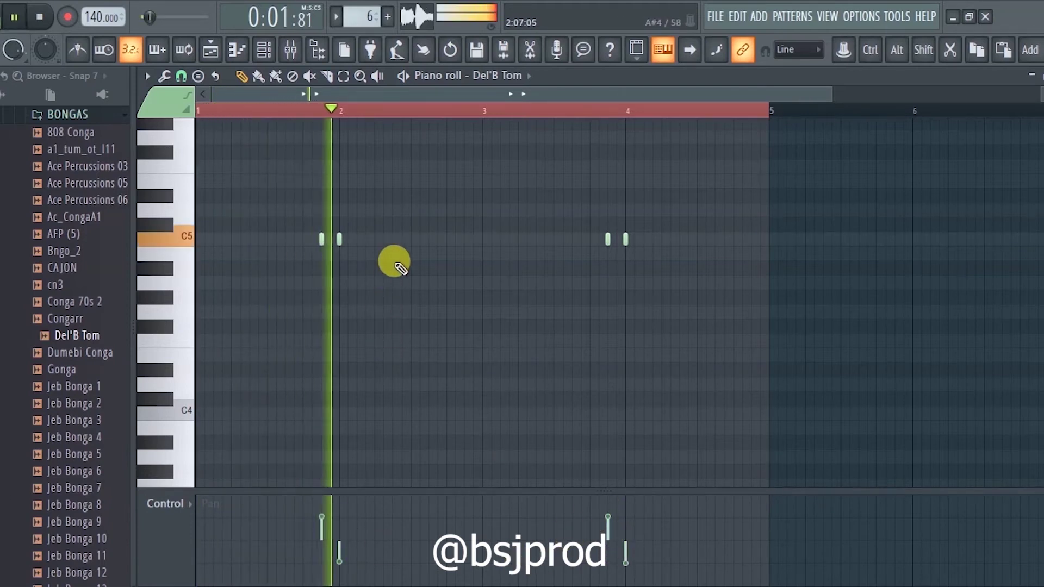
- Return to the playlist and listen through all eight bars with the percussion layer on Track 7
click(262, 50)
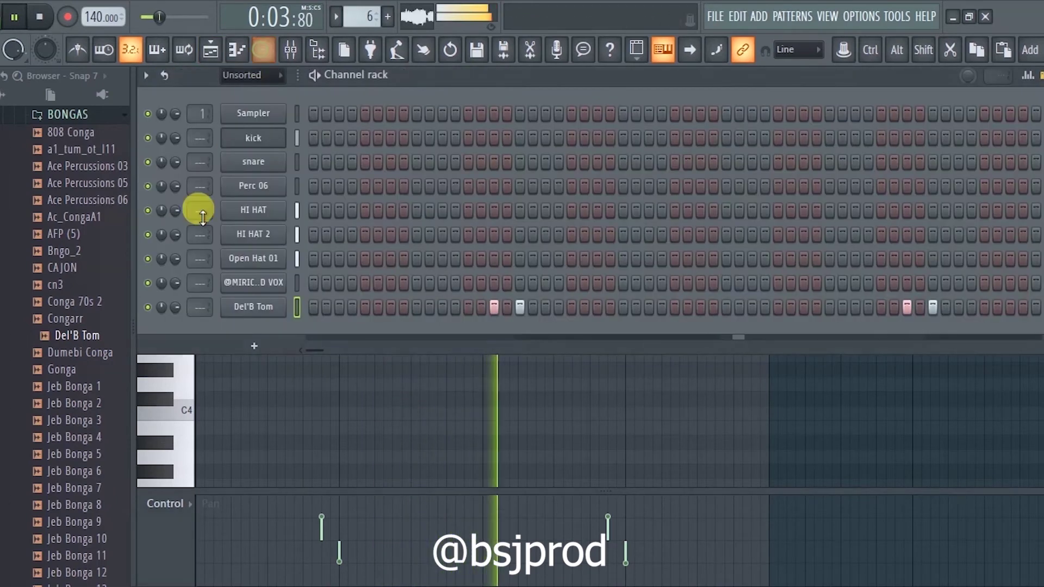
click(212, 61)
scroll(497, 345, down, 1)
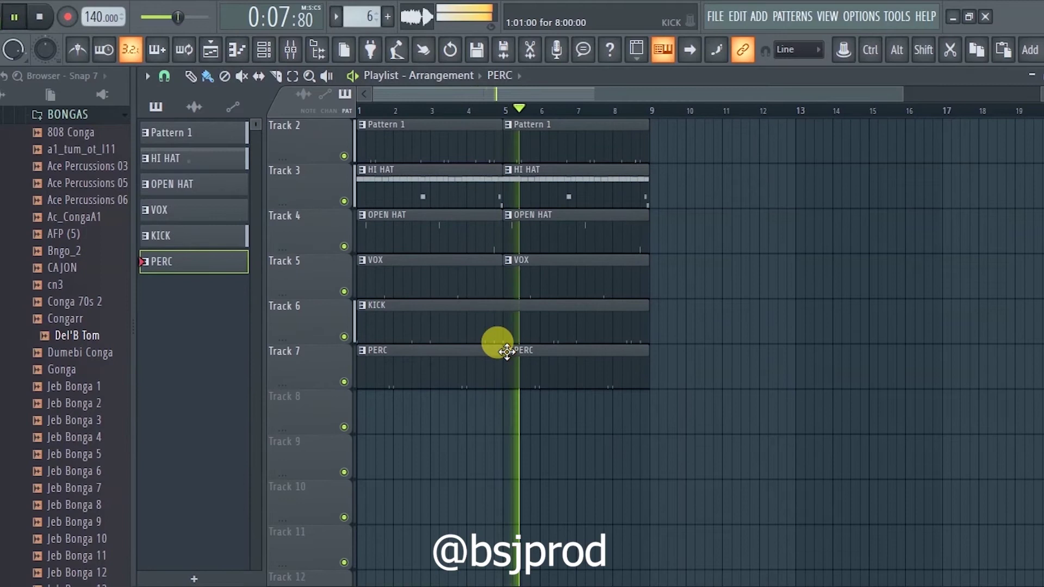
scroll(503, 347, up, 1)
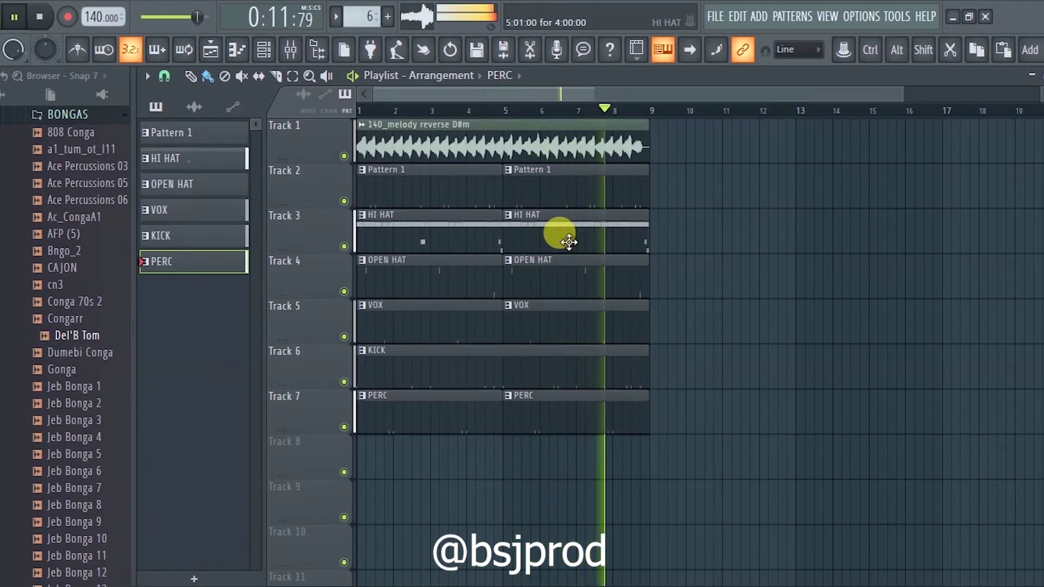
key(space)
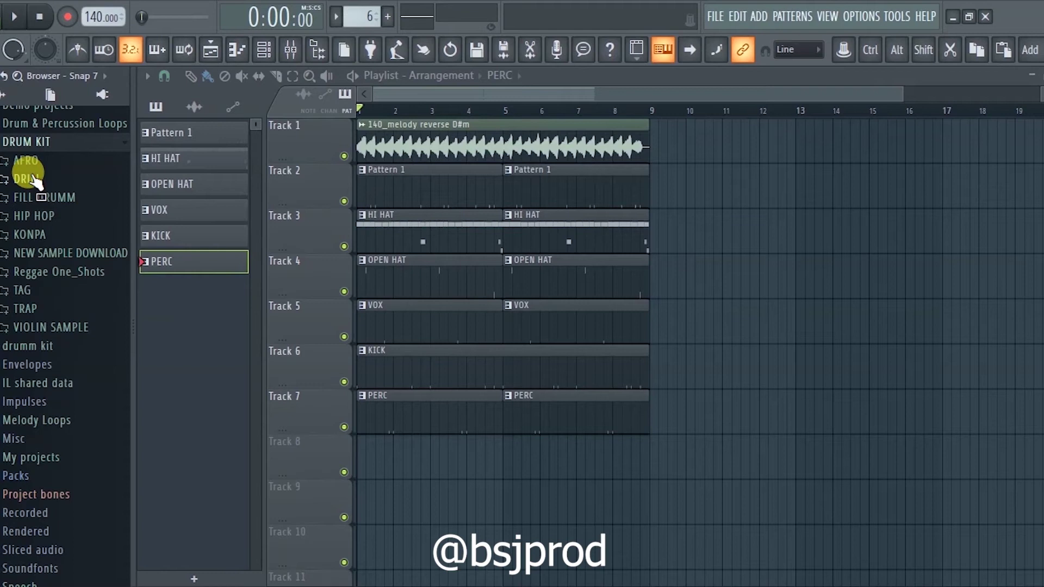
- Preview the 808 samples in the DRILL drum kit and add VACCINE - 808 - 001 and VACCINE - 808 - 002 as new channels
click(34, 180)
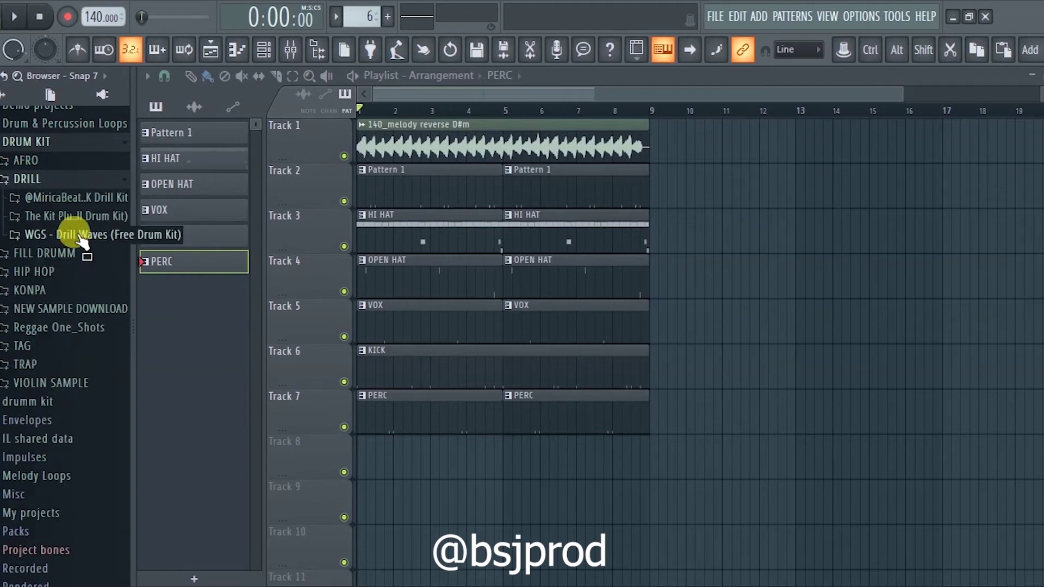
click(59, 216)
click(87, 235)
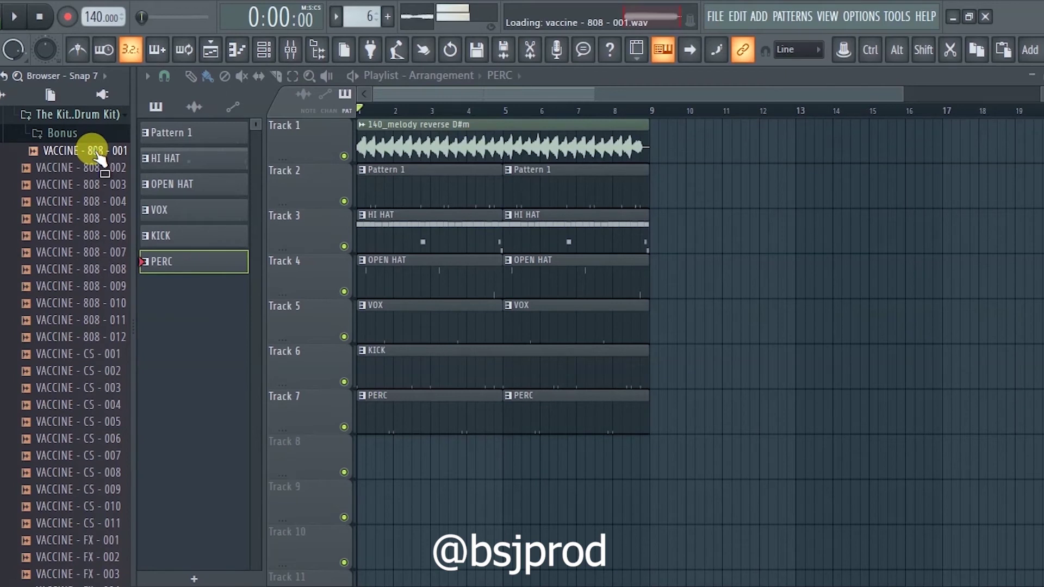
click(239, 49)
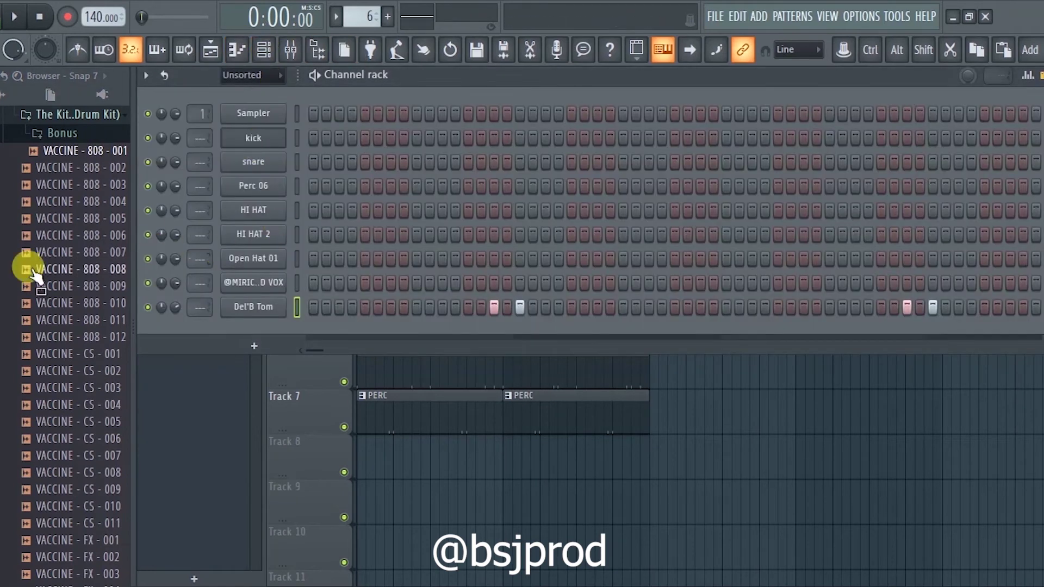
drag(116, 159, 212, 246)
drag(249, 316, 251, 337)
drag(103, 170, 289, 365)
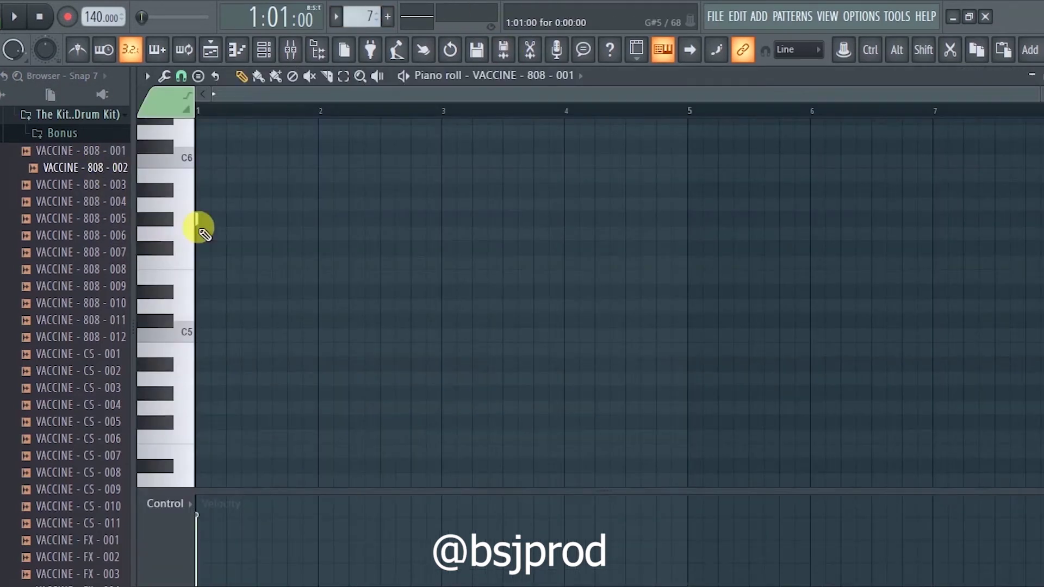
- Place half-bar G#5 notes on the downbeats of bars 1, 3, 5 and 7 for VACCINE - 808 - 001 and play them back
scroll(204, 230, up, 1)
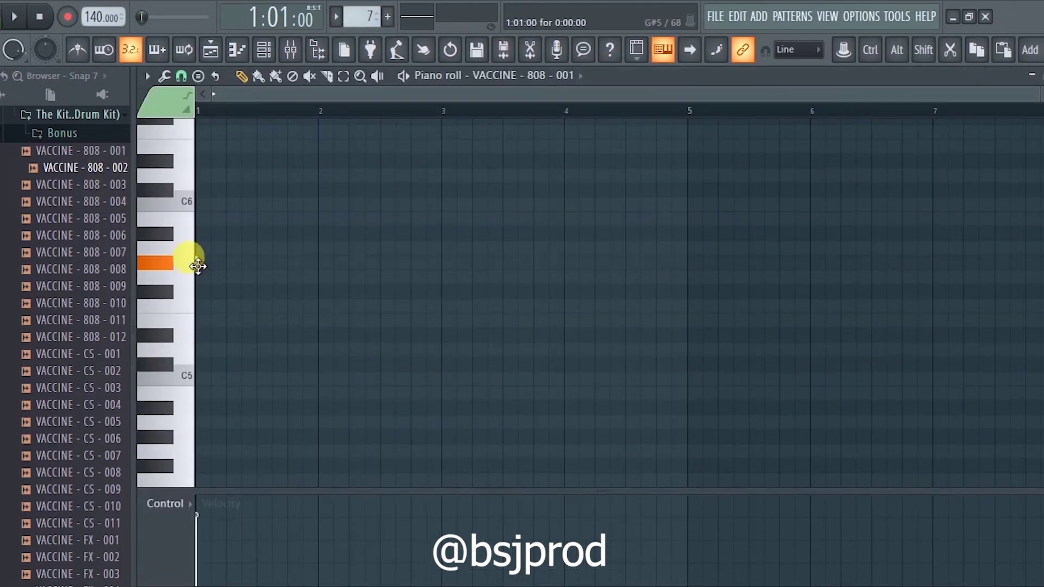
scroll(214, 266, up, 3)
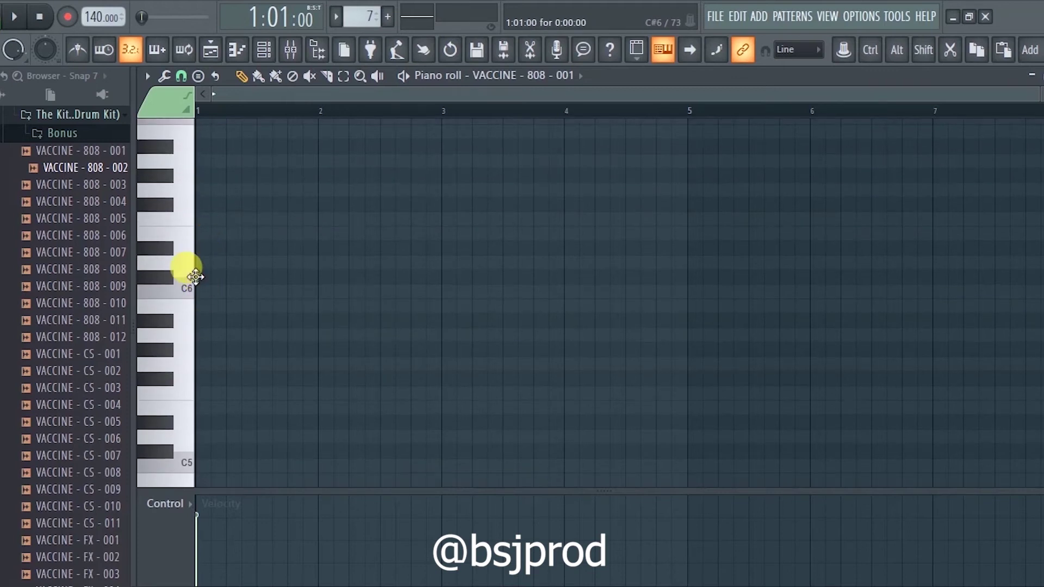
click(228, 346)
key(space)
scroll(288, 291, down, 3)
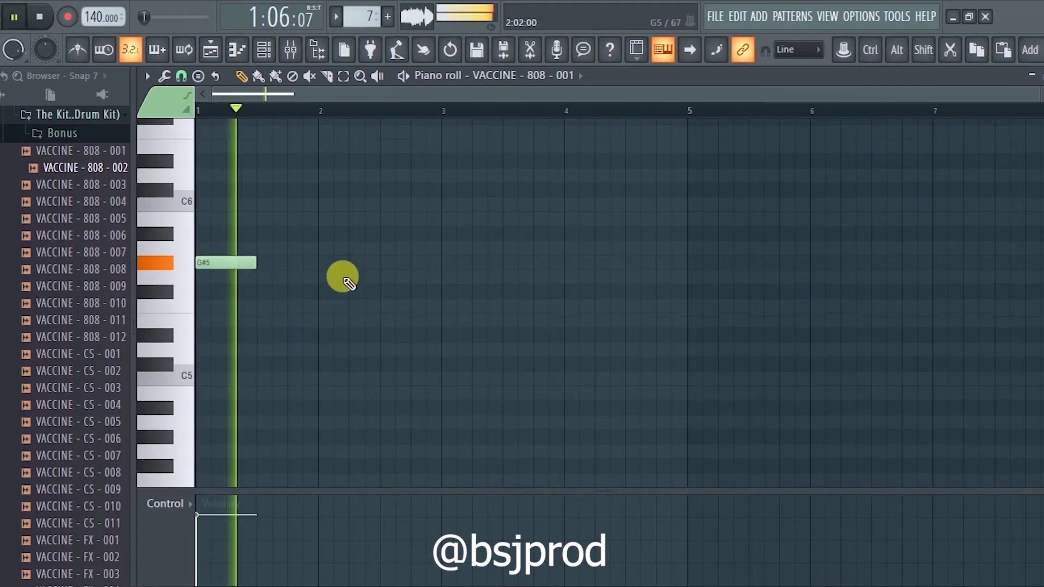
click(443, 262)
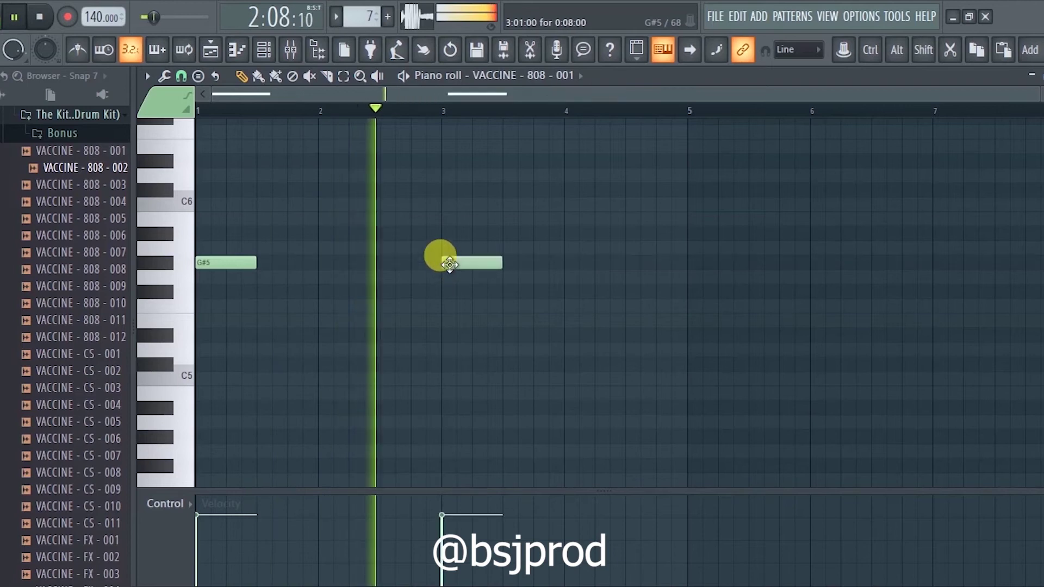
click(210, 50)
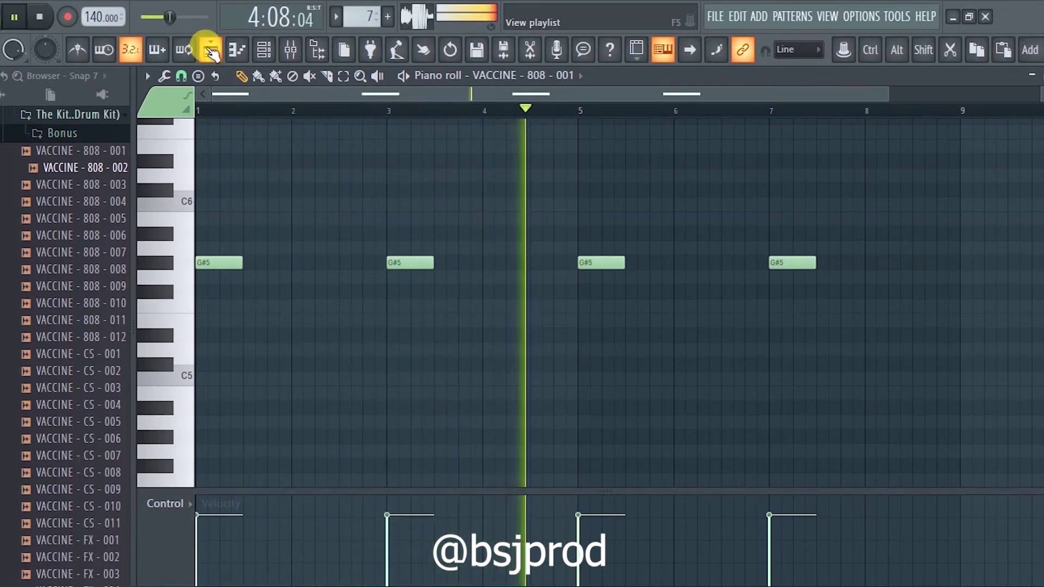
key(space)
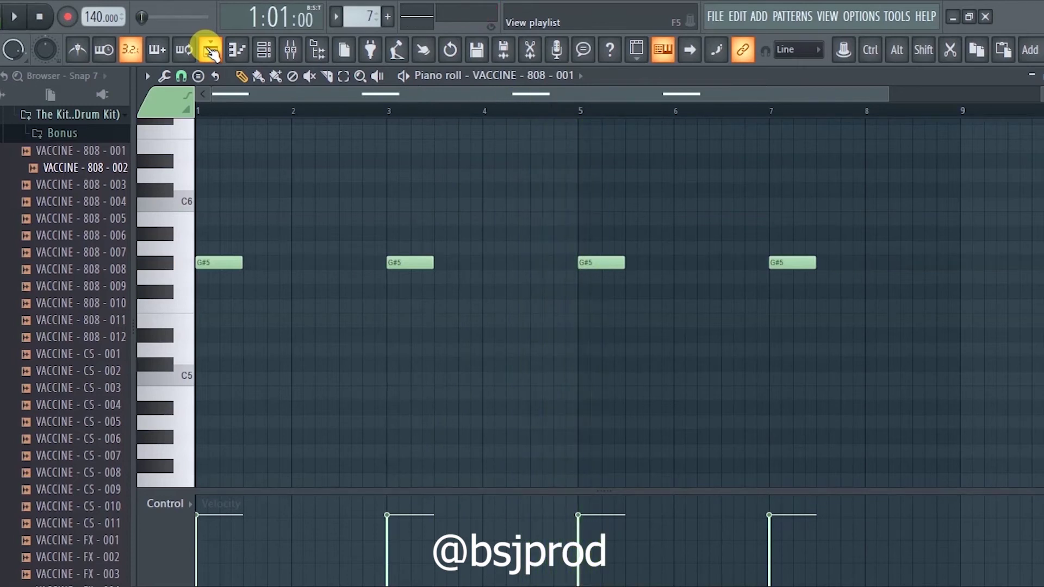
click(210, 52)
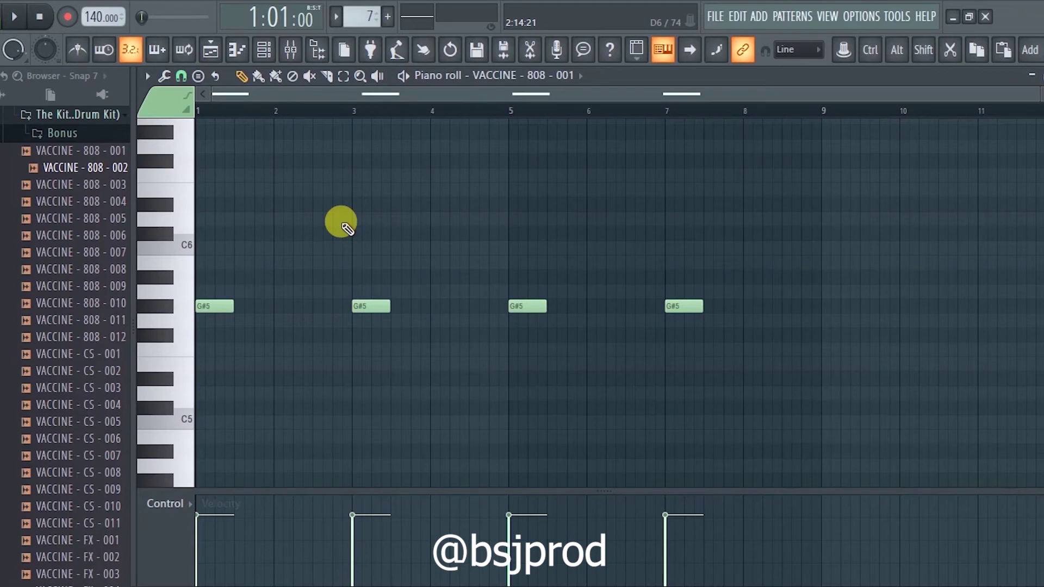
- Stamp the Minor Melodic scale from G#5 in the Sampler channel's piano roll as a guide for the 808 notes
click(289, 50)
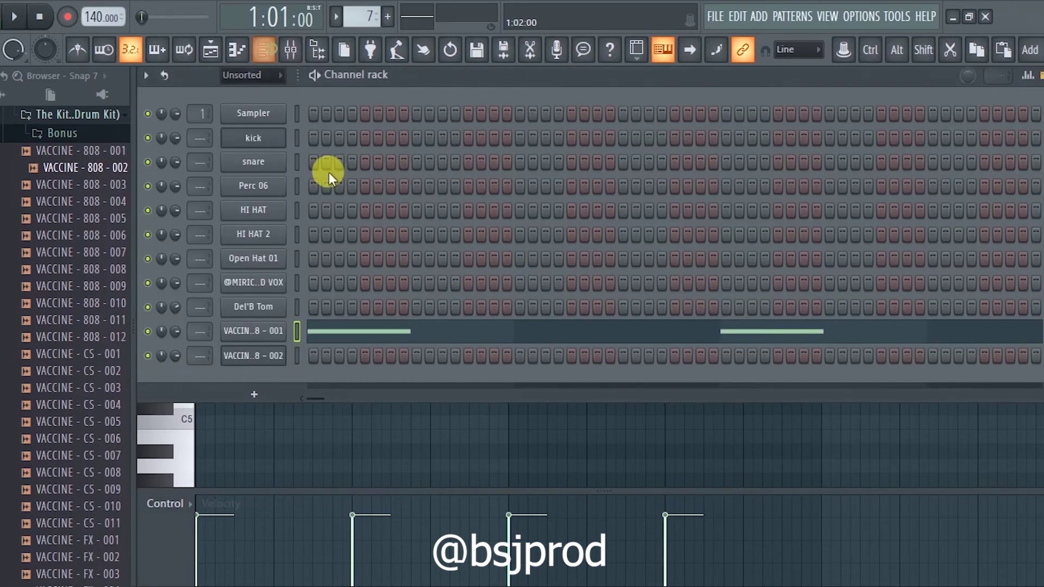
click(276, 113)
right_click(283, 113)
click(297, 117)
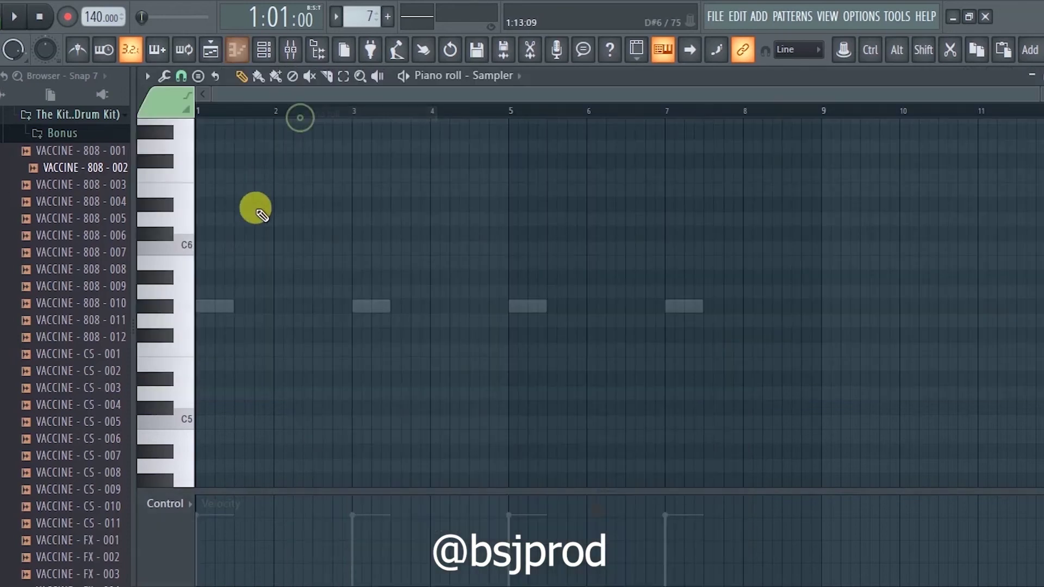
scroll(218, 294, up, 3)
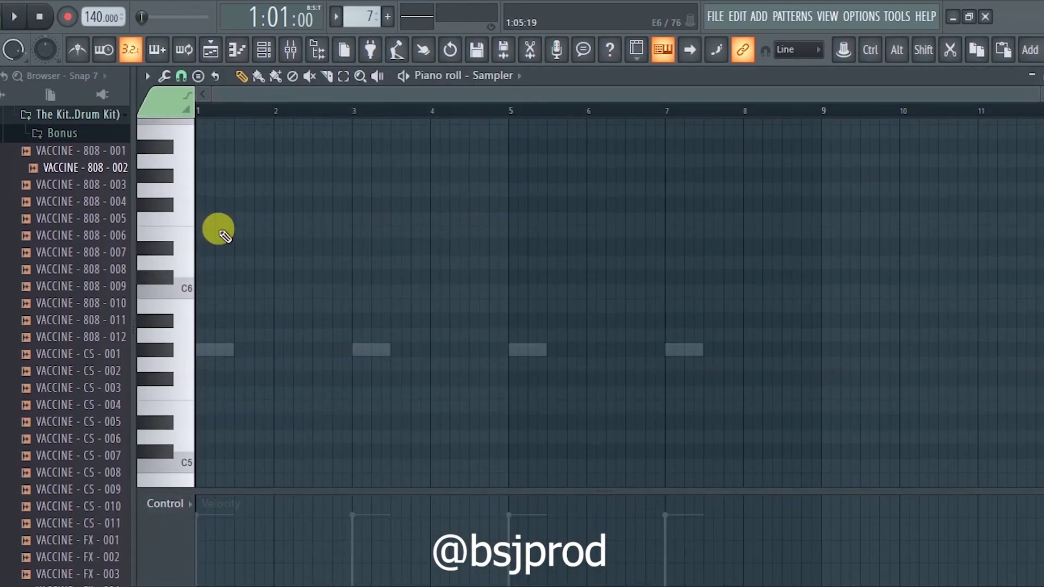
scroll(229, 99, up, 3)
drag(264, 98, 161, 101)
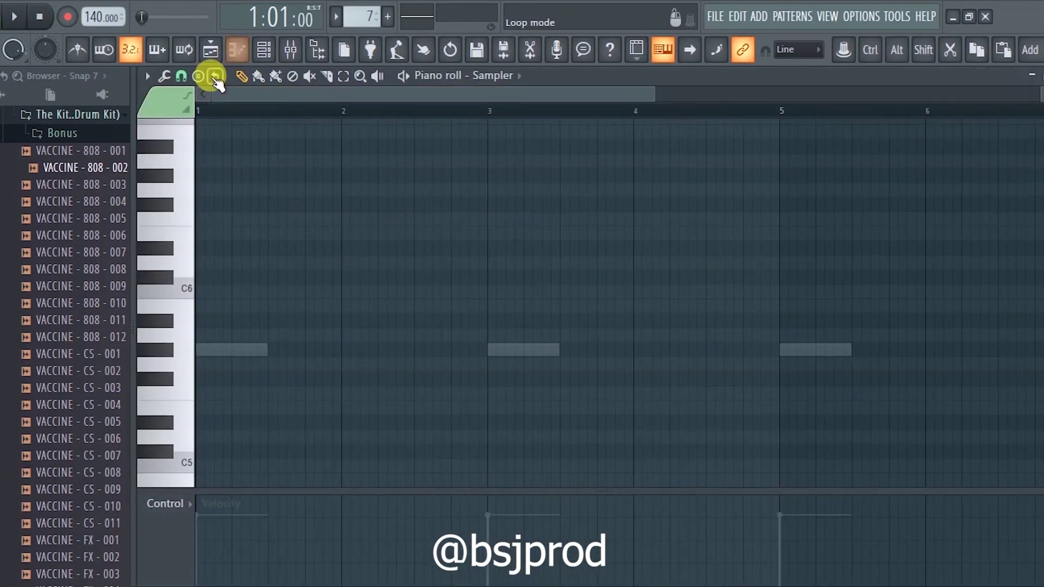
click(182, 77)
click(199, 76)
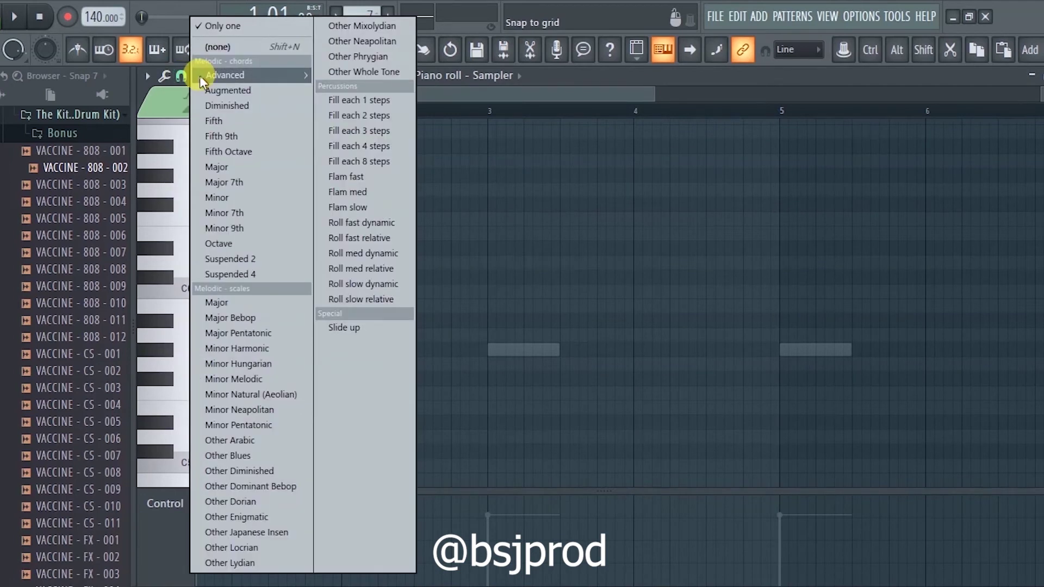
click(279, 380)
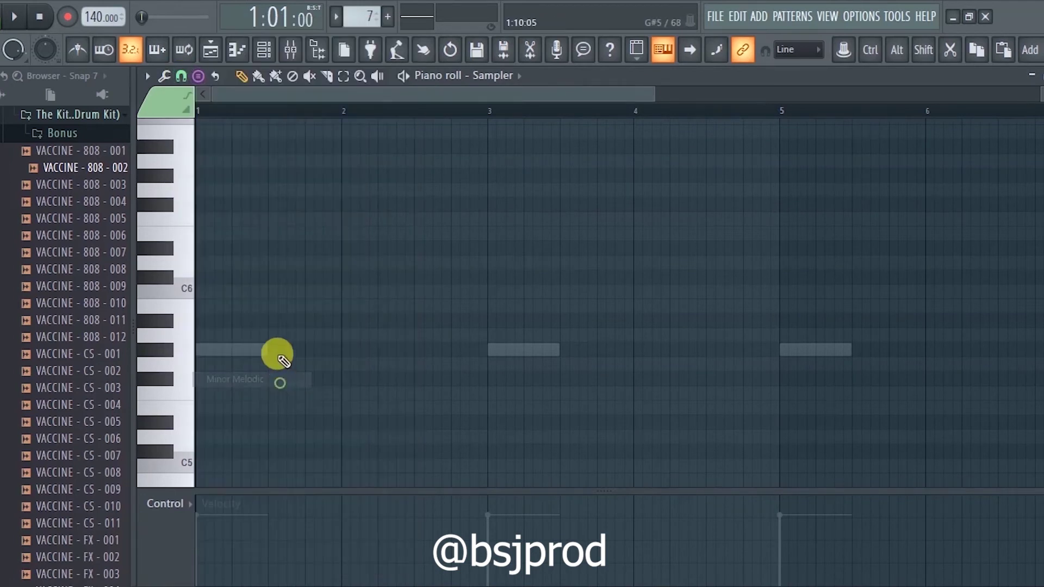
click(200, 350)
- Add short G#5 notes on steps 9, 13 and 15 of bar 2, with D#6 and C#6 notes above the last two
key(space)
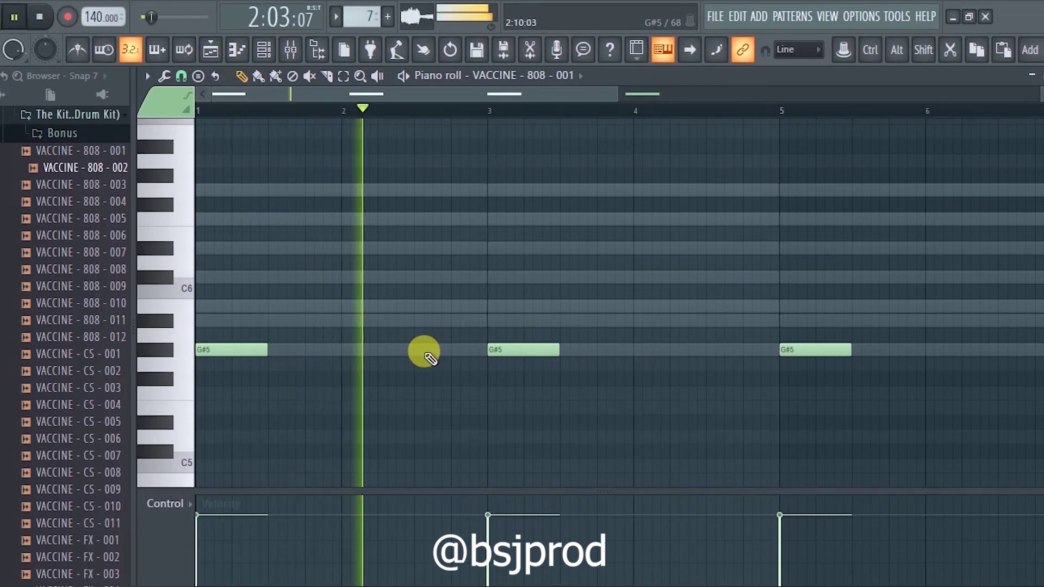
key(space)
click(423, 351)
right_click(456, 353)
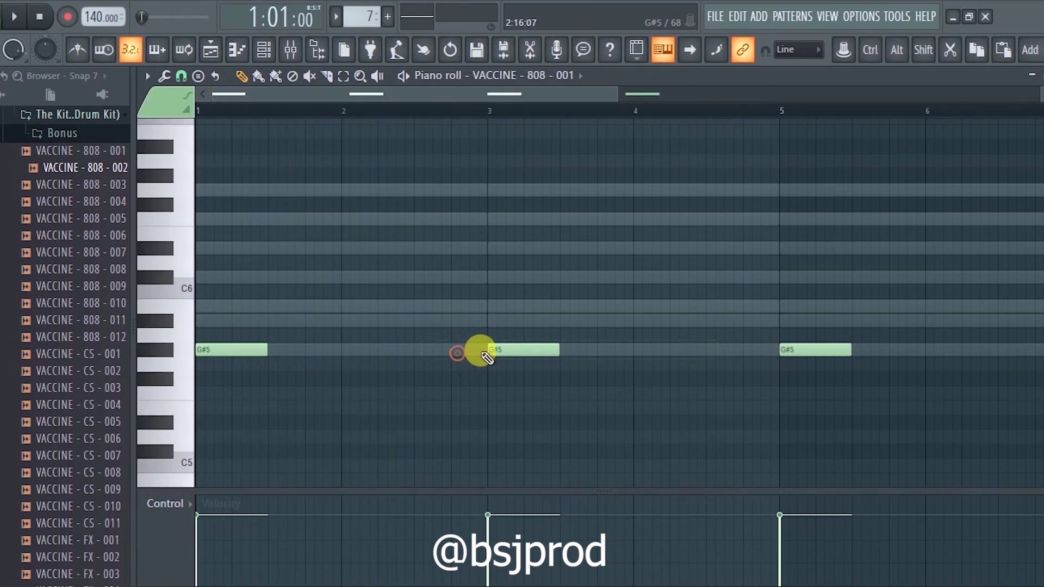
click(421, 349)
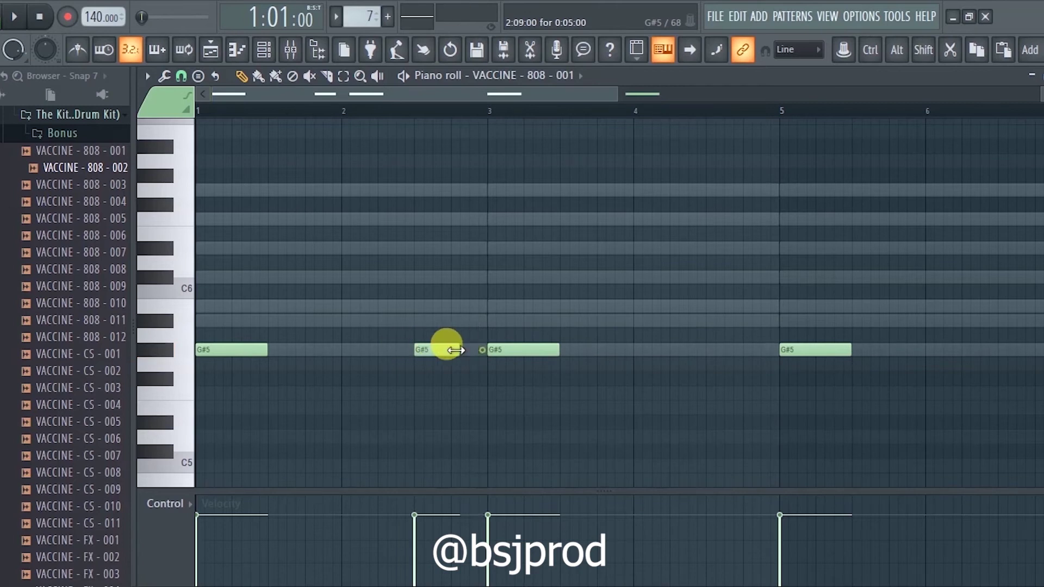
click(465, 248)
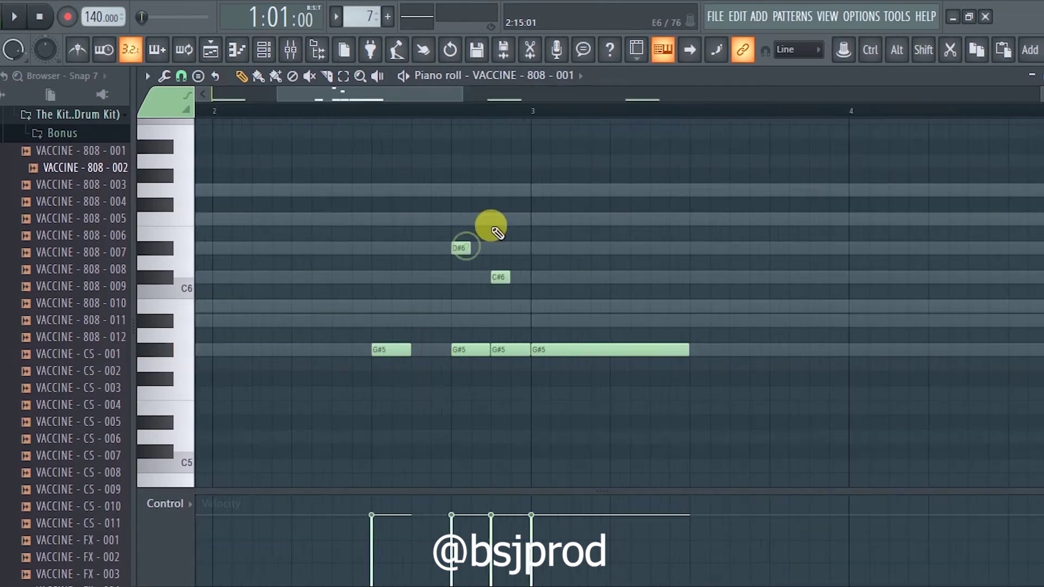
- Turn the D#6 and C#6 notes at the end of bar 2 into slide notes and raise them an octave
double_click(457, 259)
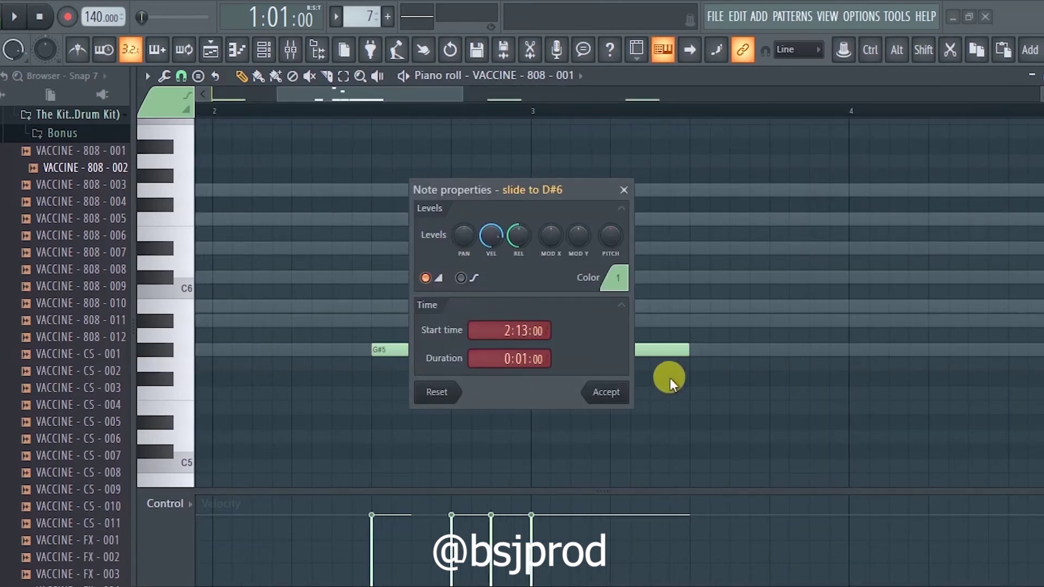
click(625, 393)
click(501, 277)
drag(431, 193, 517, 278)
key(Delete)
- Add four short G#5 notes across the second half of bar 4, with slide notes on G#6, B6, G#6 and C#7 above them
key(space)
scroll(519, 277, down, 3)
scroll(524, 279, up, 4)
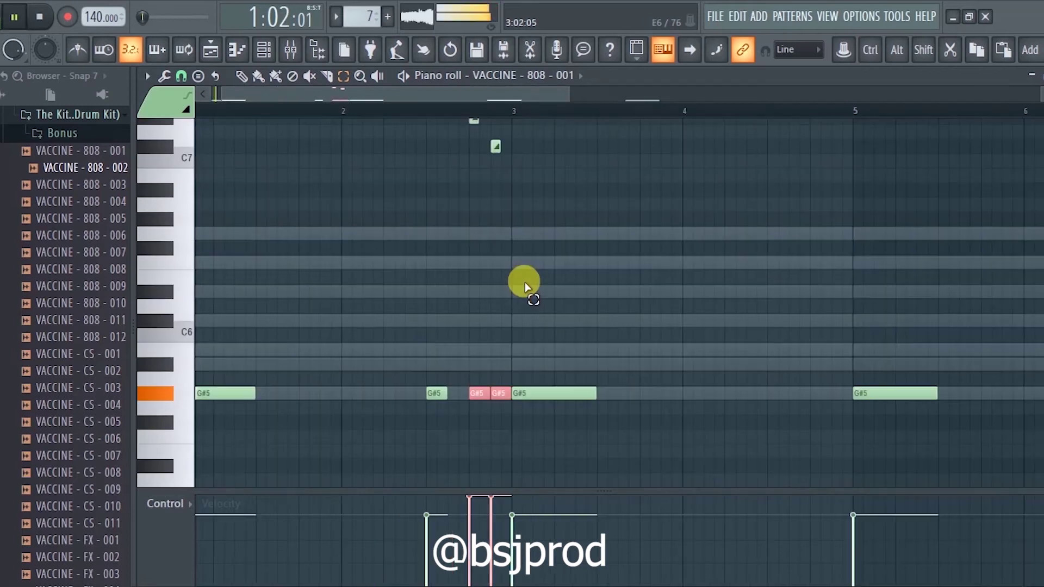
scroll(560, 194, down, 1)
scroll(561, 194, down, 3)
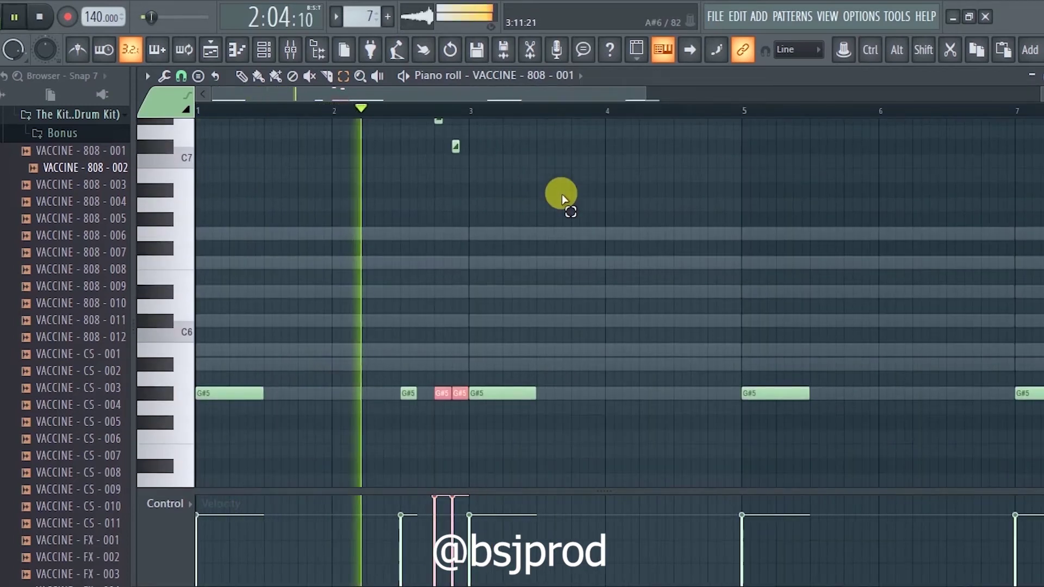
scroll(563, 217, up, 2)
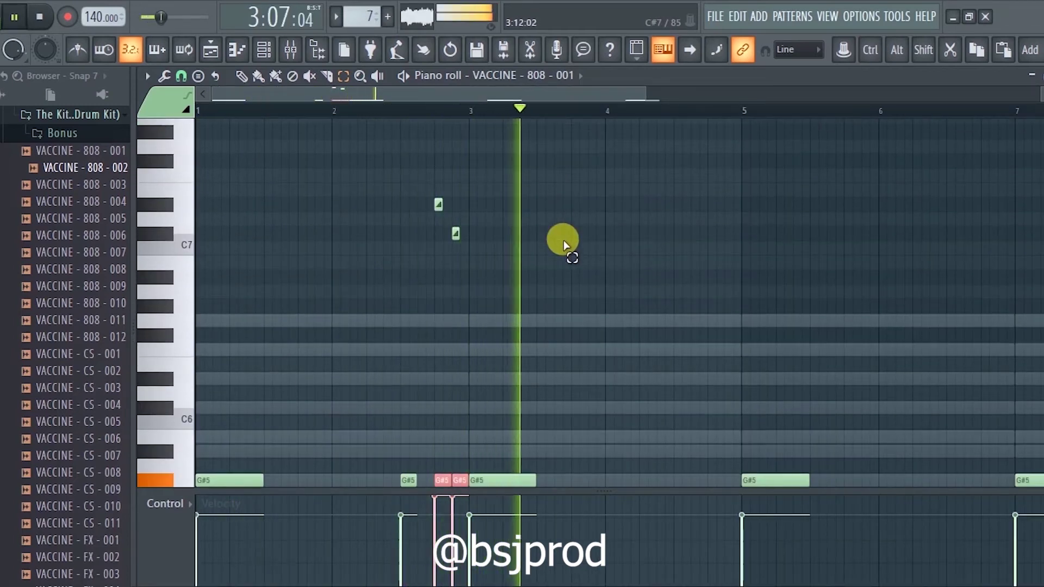
click(242, 76)
scroll(637, 232, down, 3)
key(space)
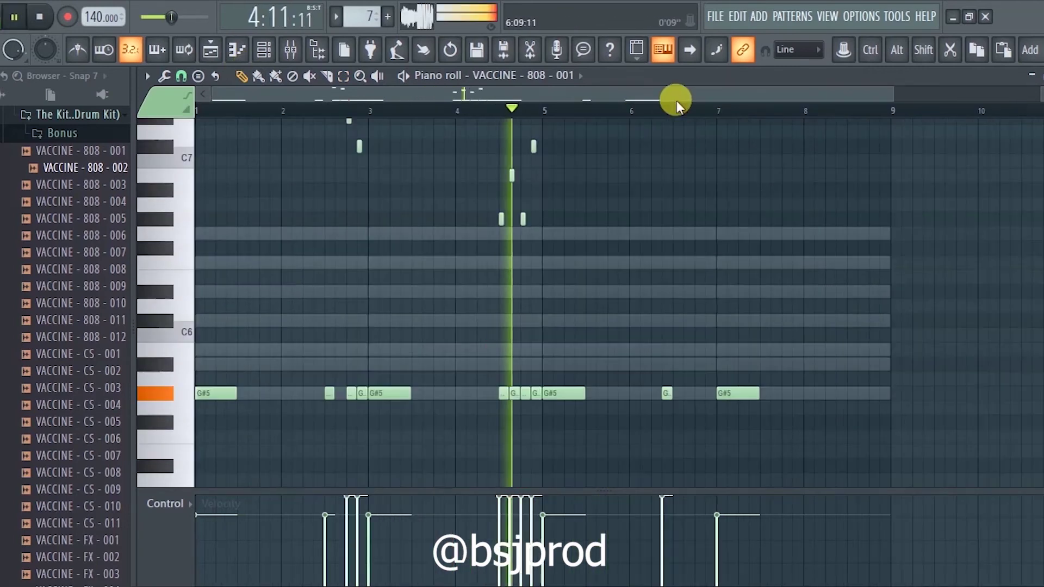
- Add short G#5 notes on steps 7, 9 and 15 of bar 6, with a C#7 slide above the last, and play it back
click(667, 391)
drag(675, 391, 661, 391)
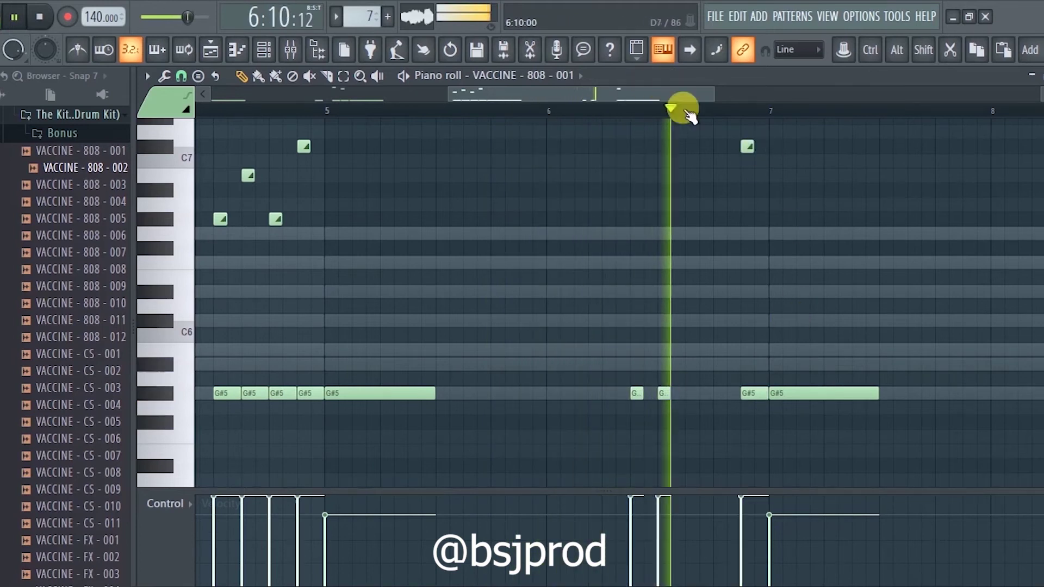
scroll(693, 114, down, 3)
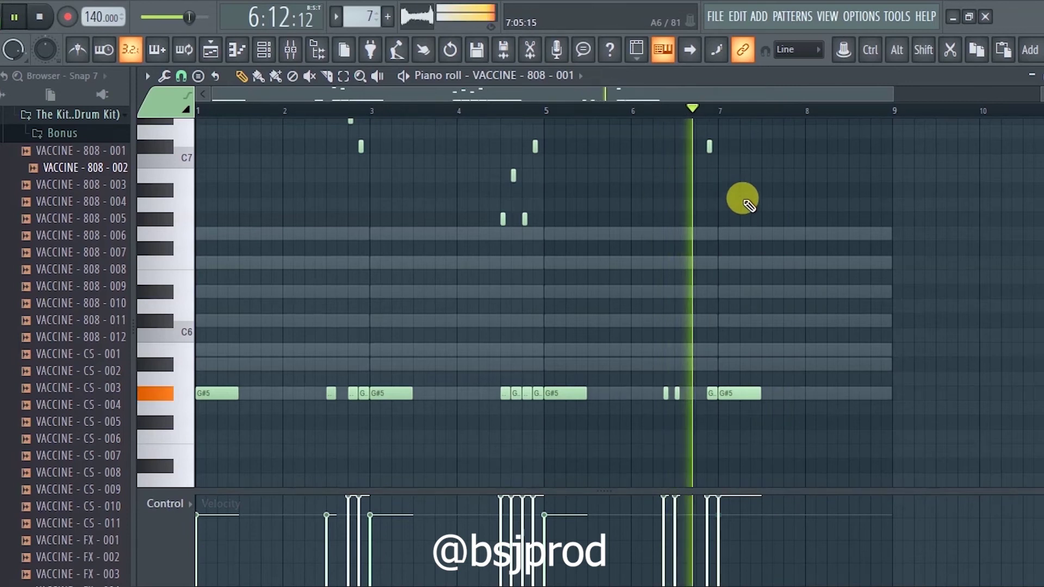
scroll(678, 113, up, 2)
key(space)
key(space)
scroll(618, 103, down, 5)
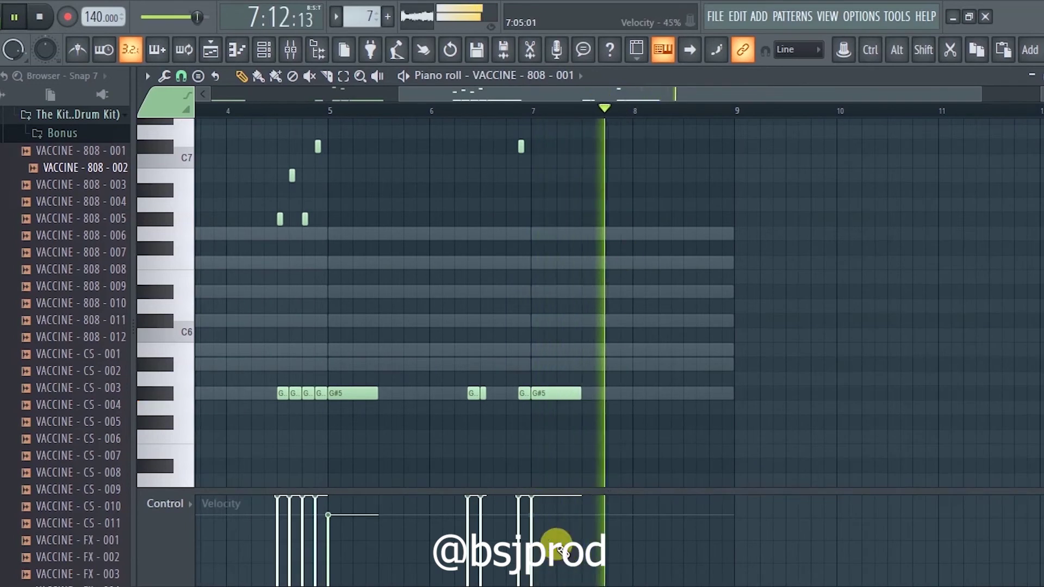
key(space)
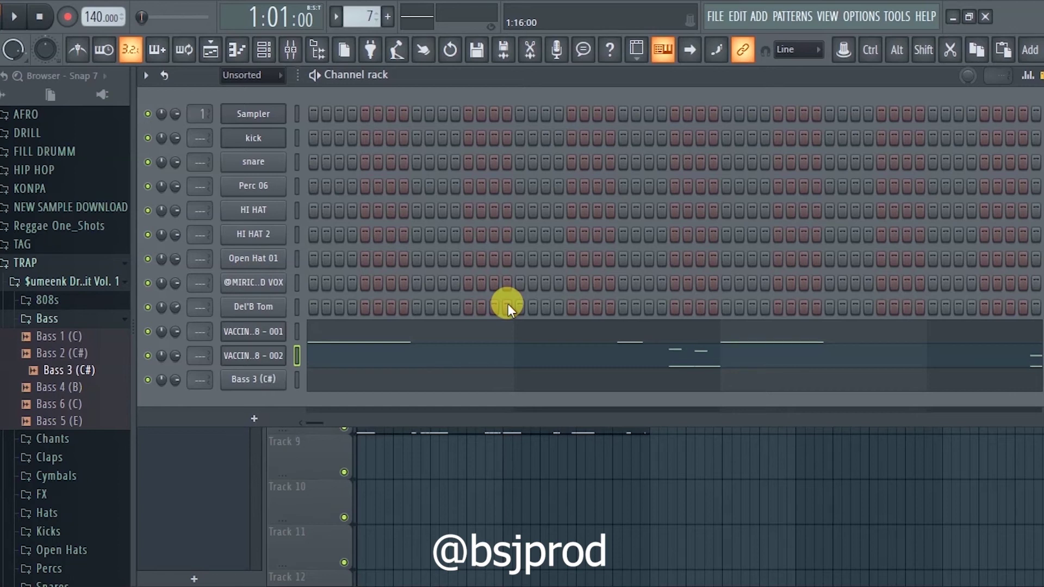
- Play the 808 pattern and check the VACCINE - 808 - 001 notes against the other channels' ghost notes in the piano roll
key(space)
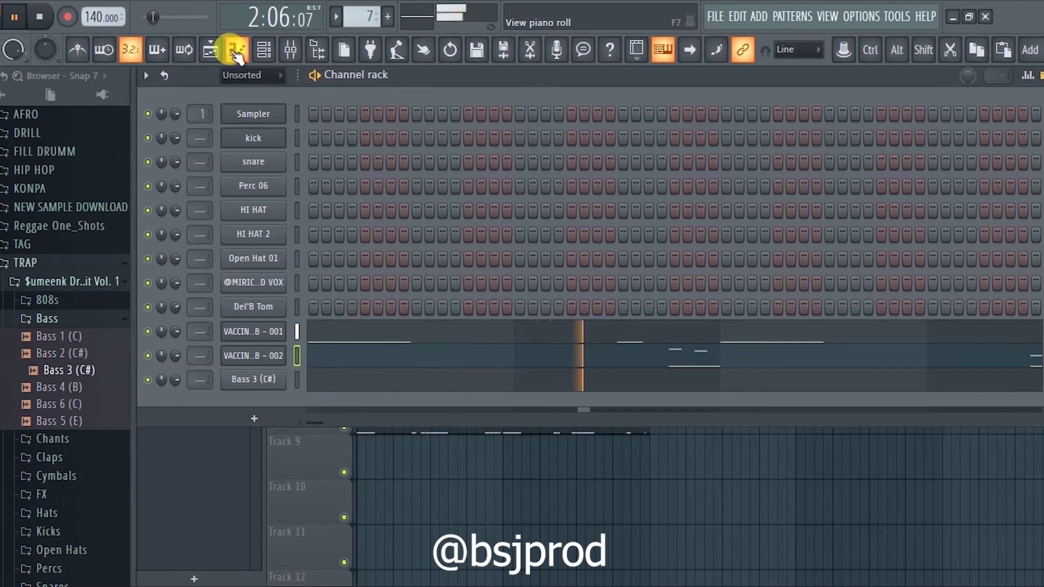
click(464, 331)
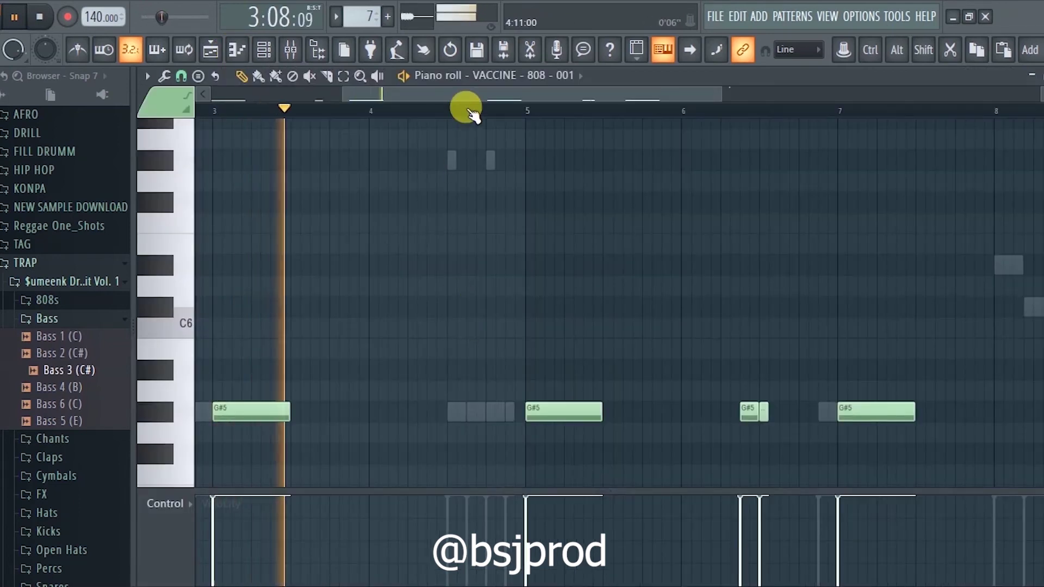
scroll(467, 105, down, 3)
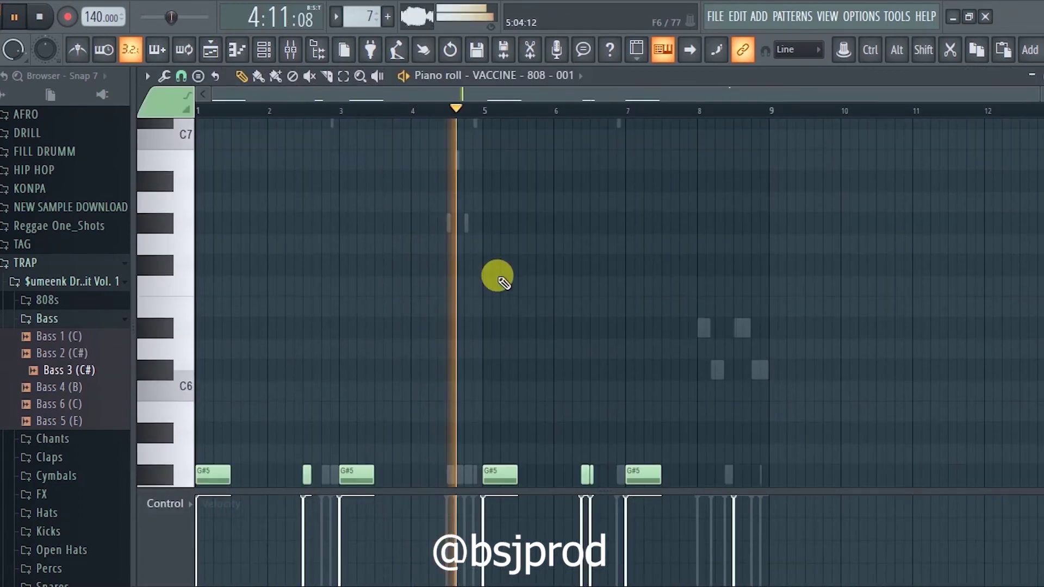
scroll(496, 276, down, 3)
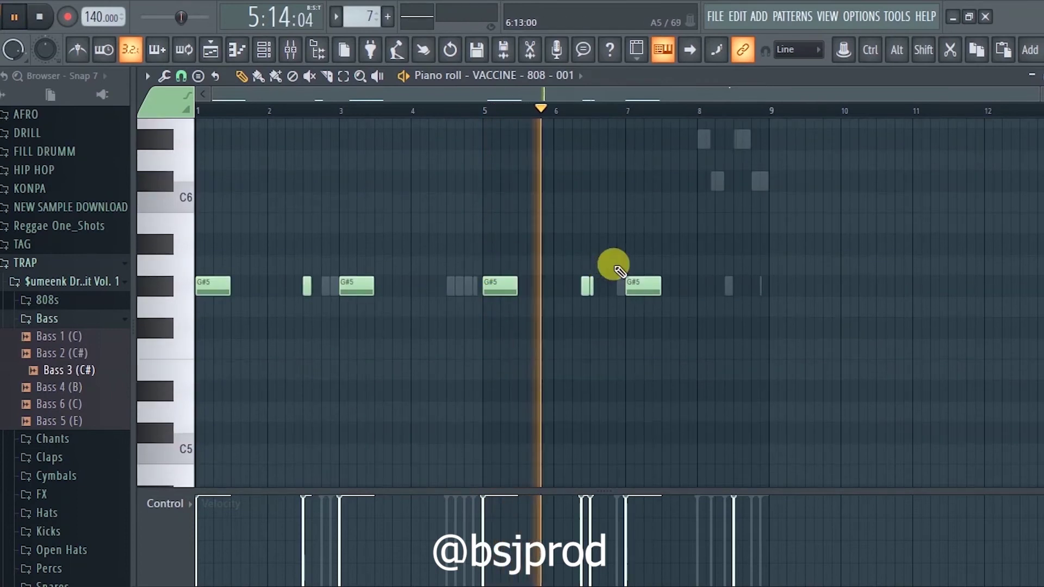
scroll(637, 235, up, 3)
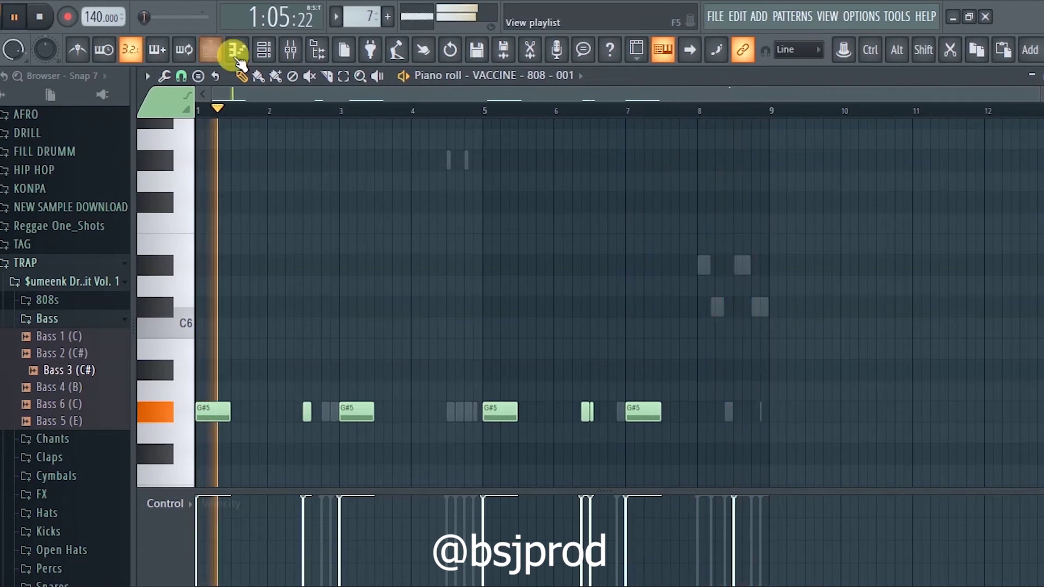
- Show the playlist and play the eight-bar arrangement with the 808 pattern on Track 8
click(237, 50)
key(space)
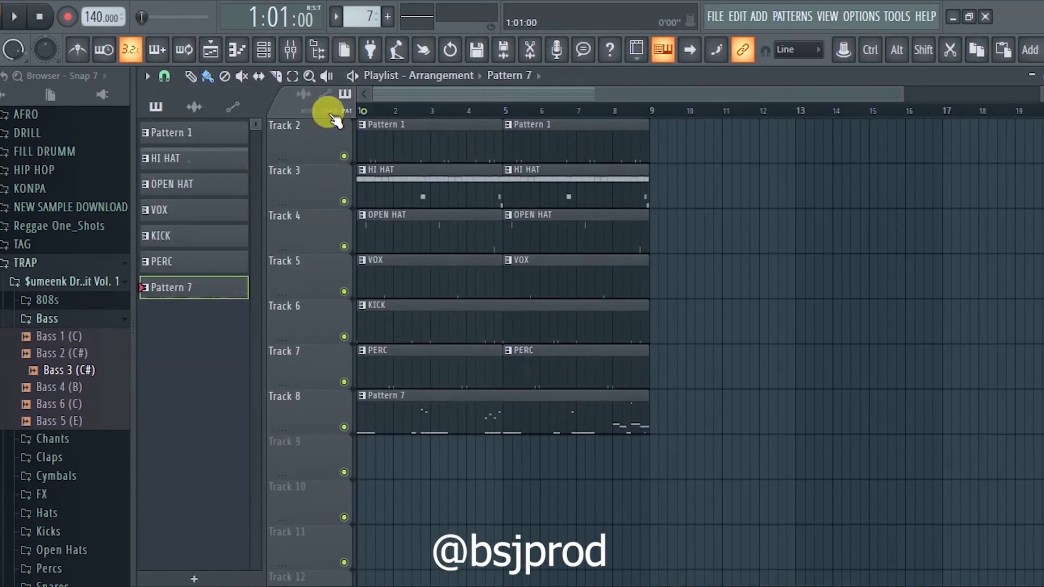
key(space)
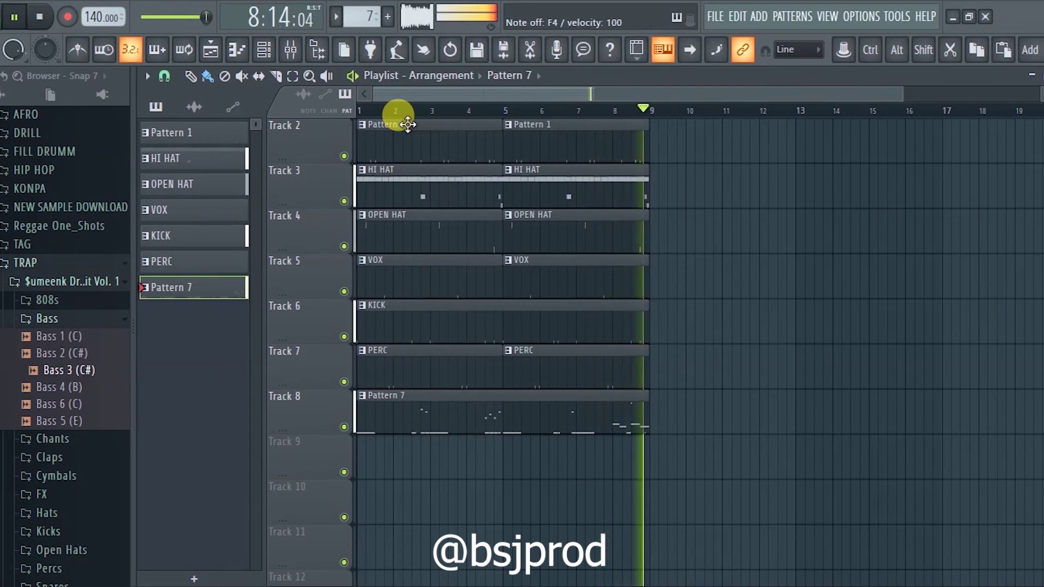
key(space)
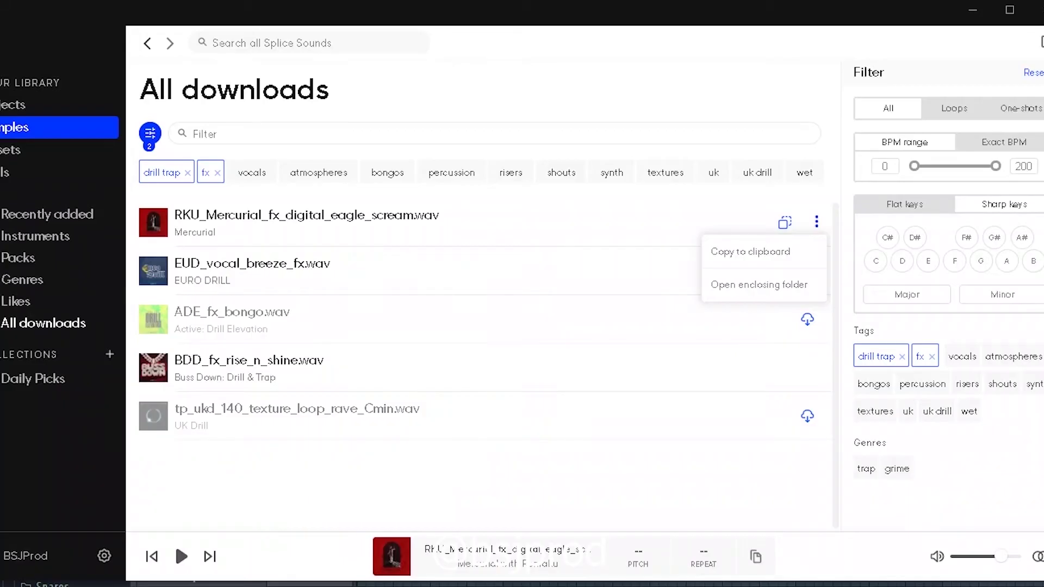
- In Splice, replace the fx tag with vocals, audition the drill trap downloads, and add tp_bmve_vocal_blap to Track 9 of the playlist
click(219, 172)
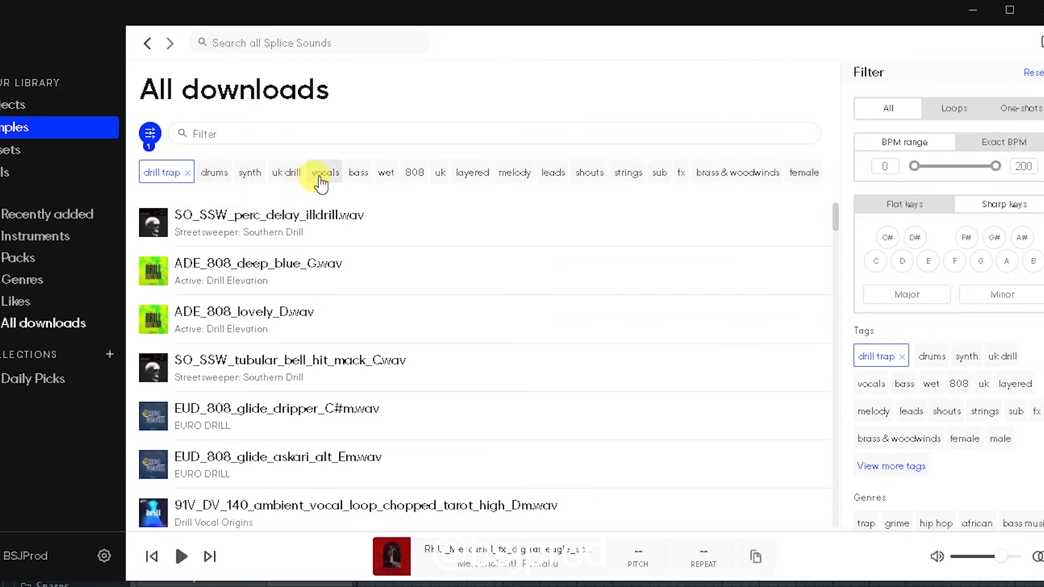
click(326, 175)
click(154, 225)
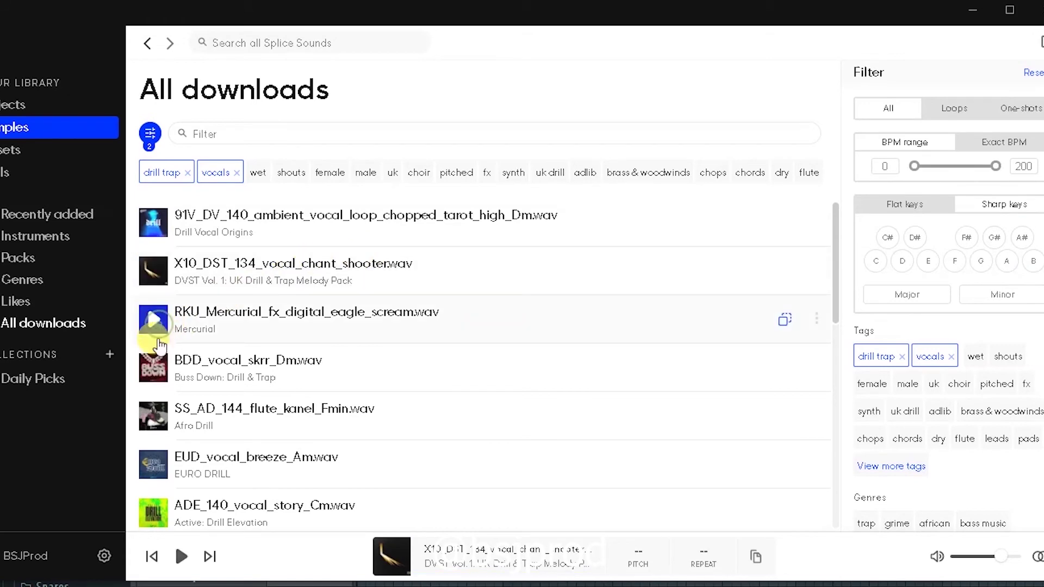
scroll(159, 346, down, 5)
click(152, 374)
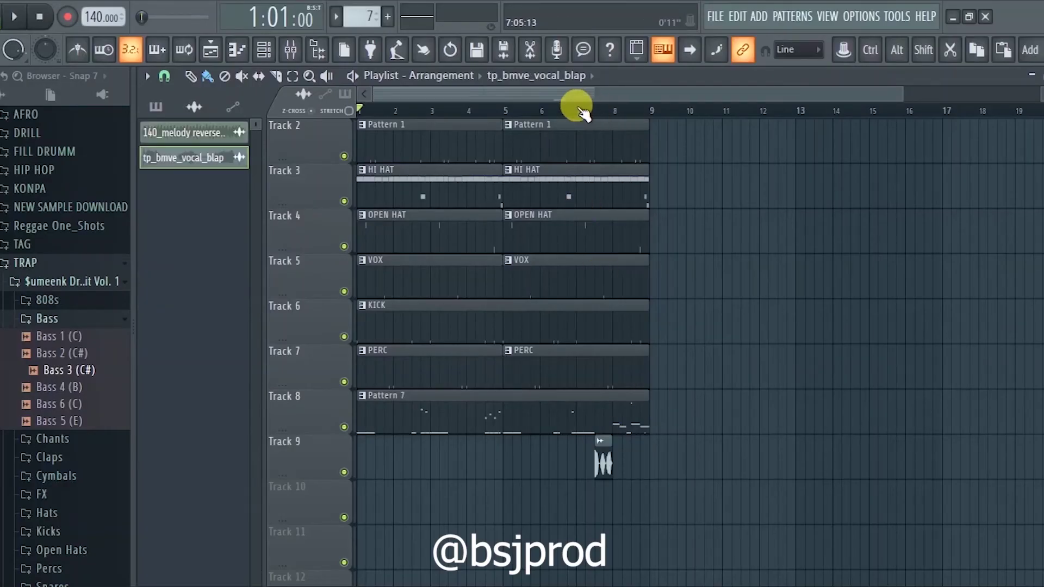
- Play from bar 5 and move the tp_bmve_vocal_blap clip on Track 9 to the start of bar 8
click(513, 107)
key(space)
scroll(514, 107, up, 3)
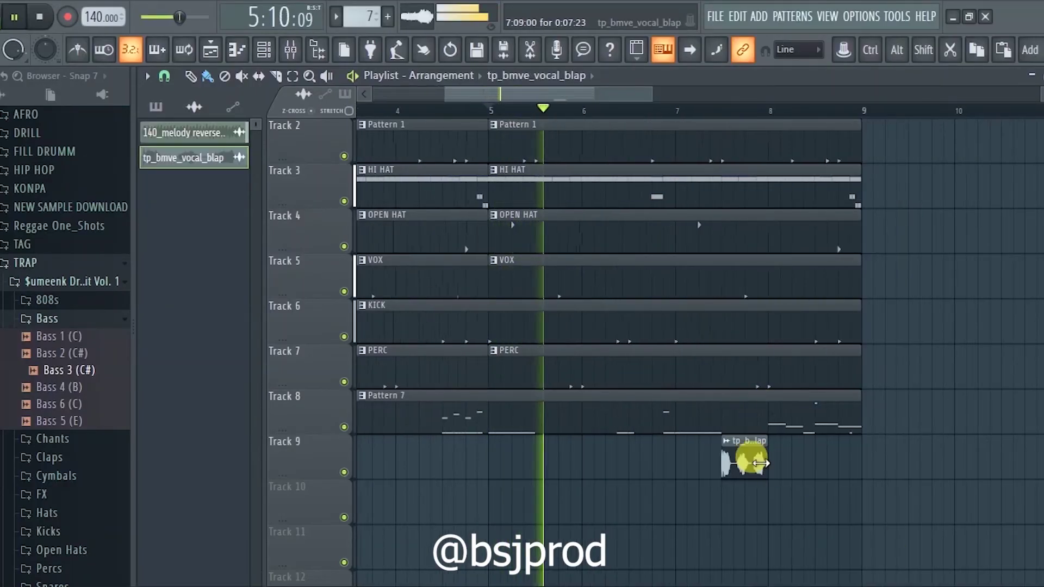
drag(744, 460, 796, 465)
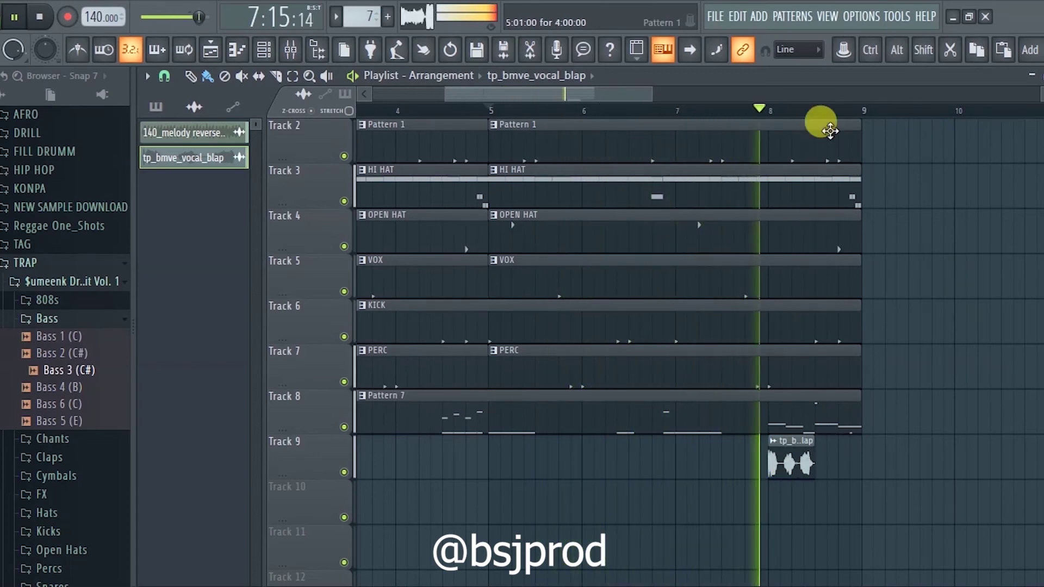
scroll(829, 112, up, 3)
key(space)
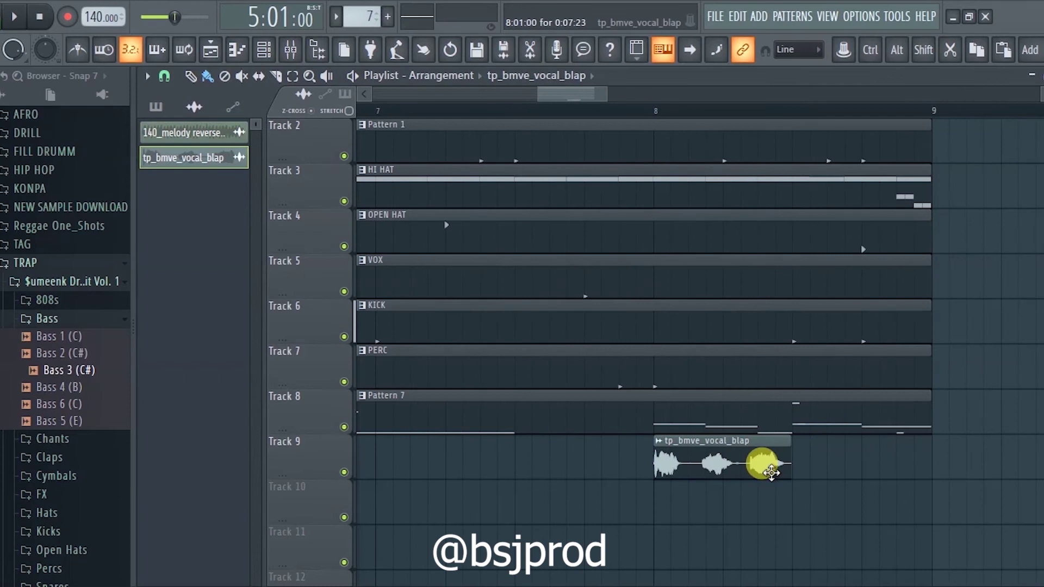
- Enable audio clip stretching, stretch the tp_bmve_vocal_blap clip to a length of 0:08:00, and play it back from bar 8
scroll(700, 110, up, 2)
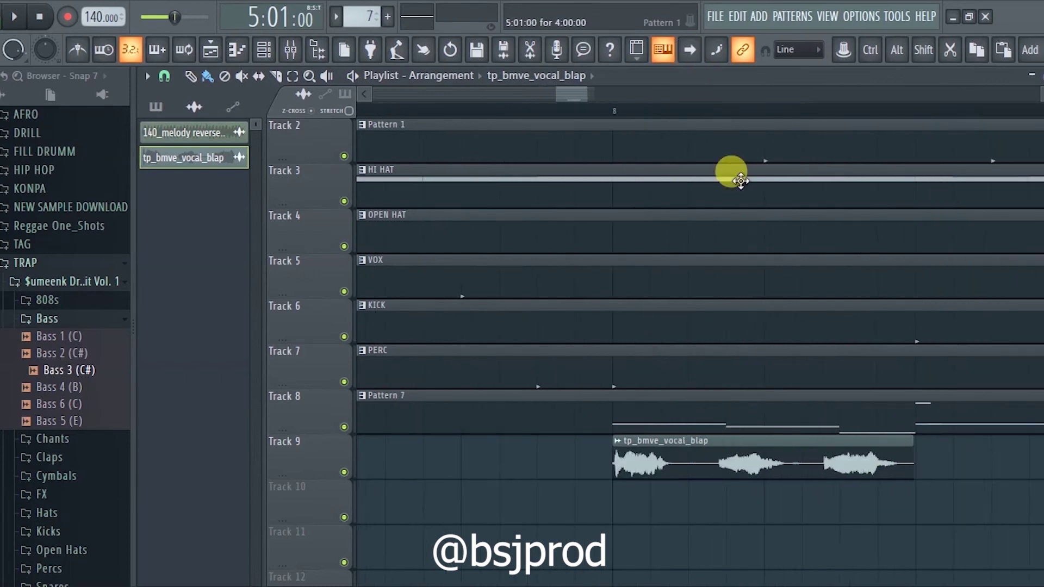
key(space)
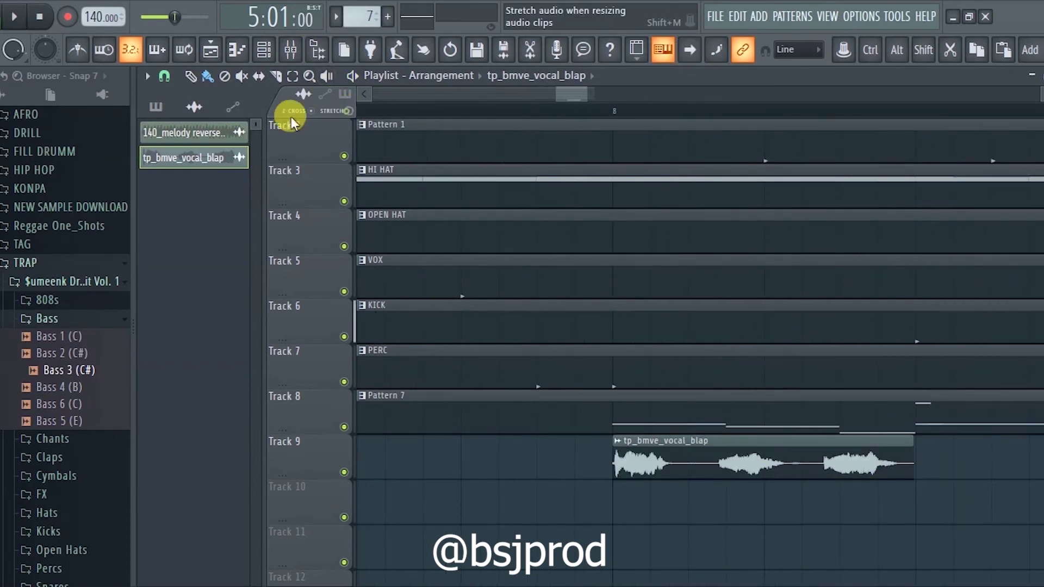
click(164, 76)
click(190, 157)
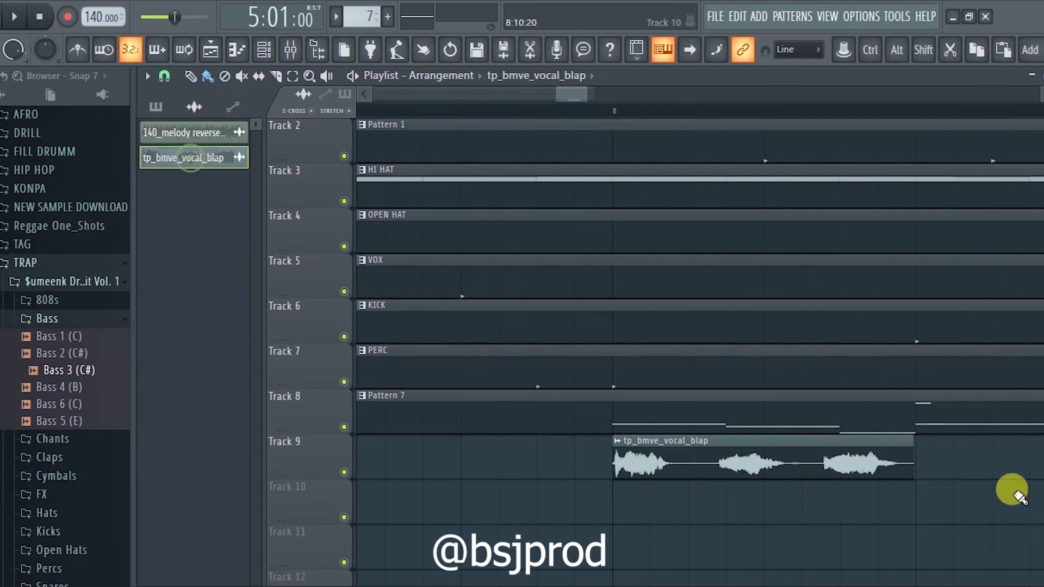
drag(924, 459, 918, 452)
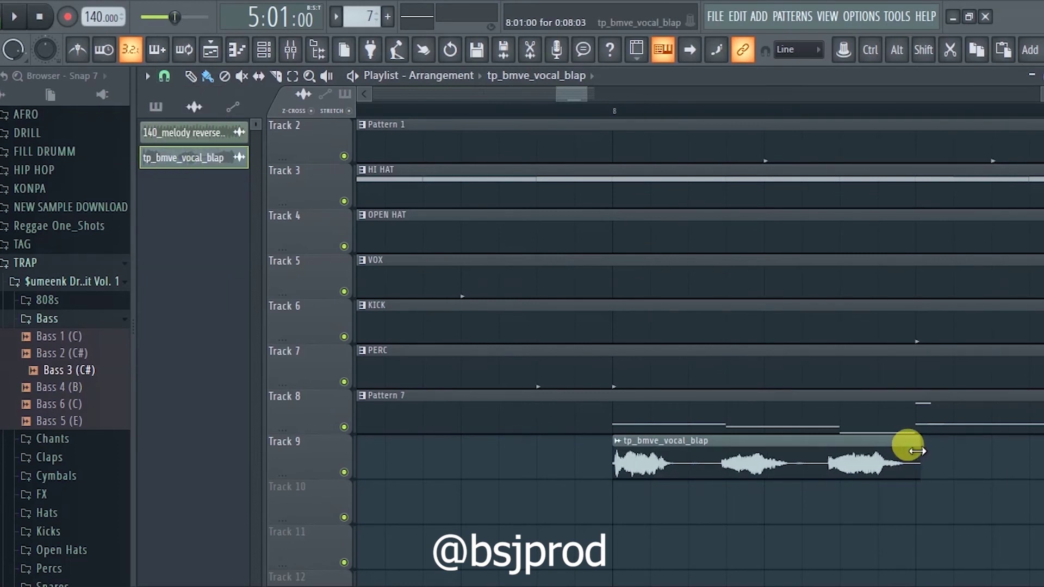
key(space)
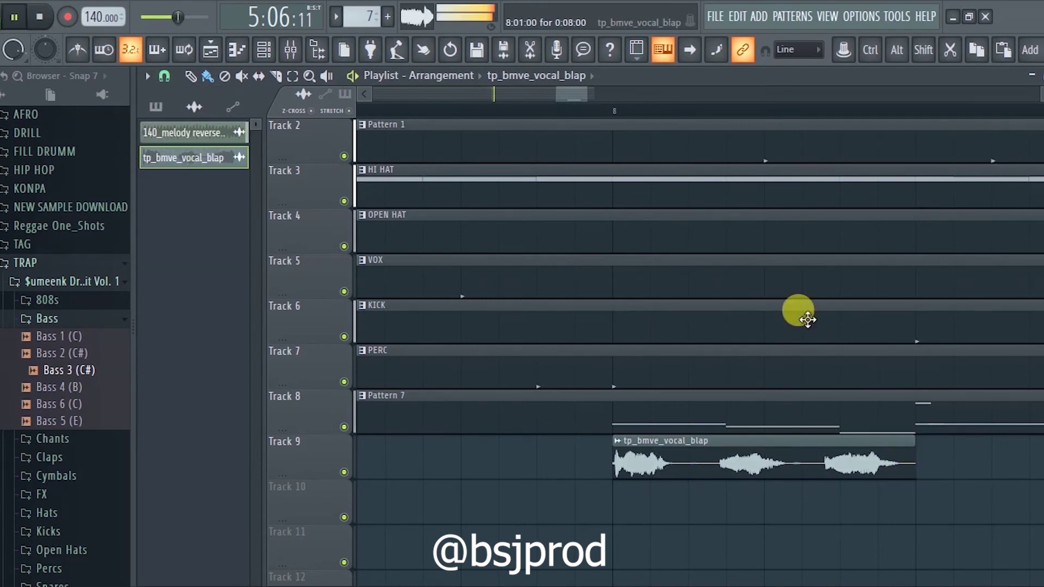
click(615, 110)
key(space)
key(space)
- Place the Crash 02 sample at the start of bar 1 on Track 9 and play it back
scroll(691, 110, down, 5)
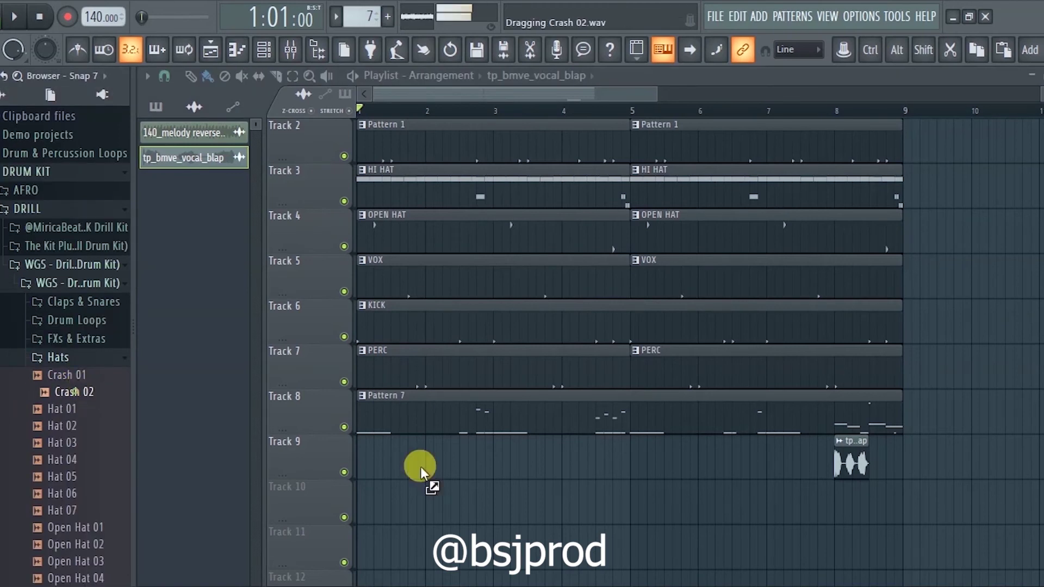
drag(420, 472, 361, 454)
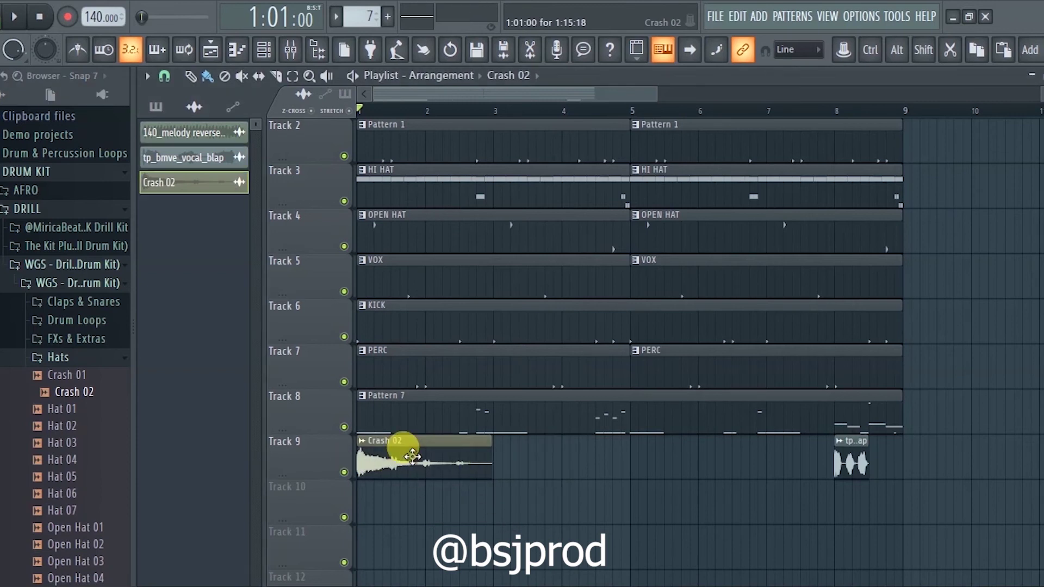
scroll(510, 411, down, 1)
key(space)
key(space)
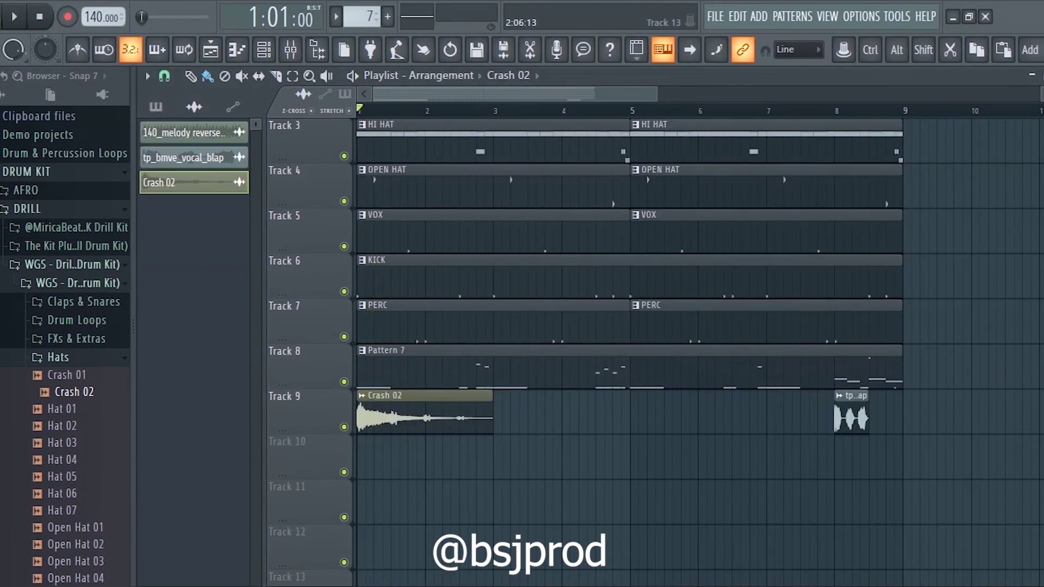
- Switch to Splice, audition the vocal samples, and place X10_DST_134_vocal_chant_shooter at bar 1 on Track 10 of the playlist
key(alt+Tab)
scroll(180, 260, up, 2)
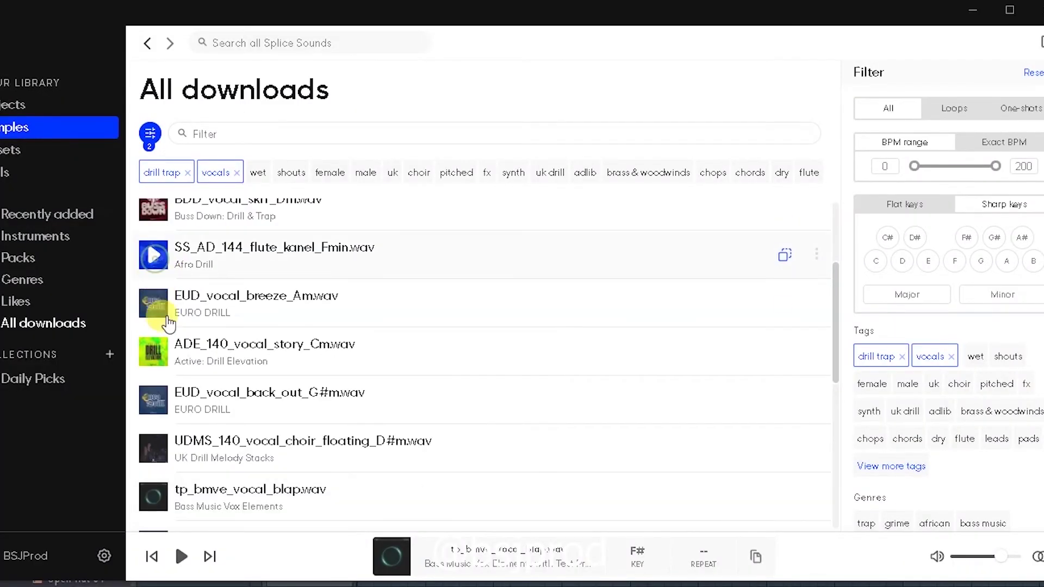
click(153, 305)
scroll(155, 310, up, 4)
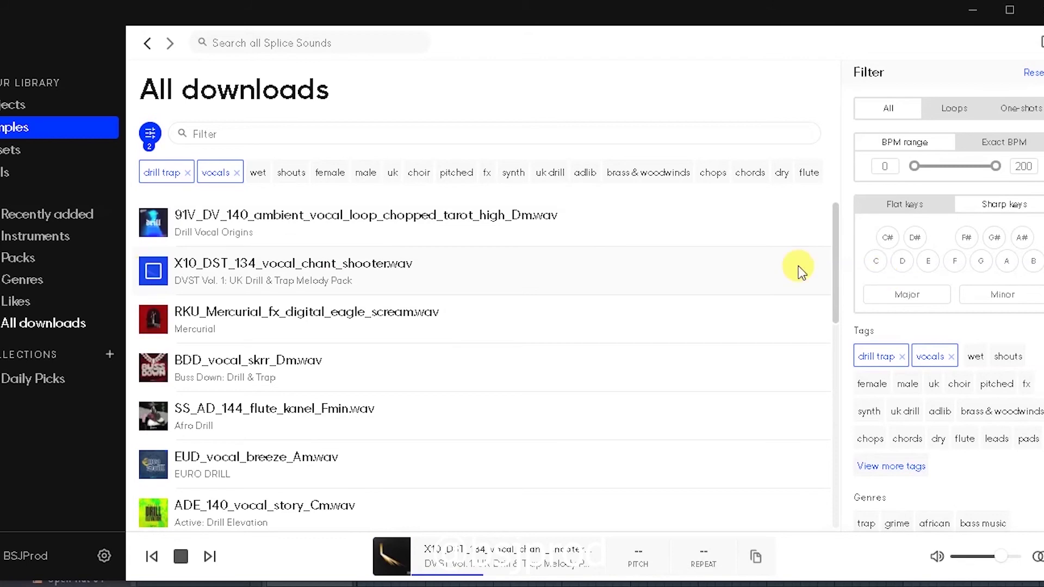
click(816, 271)
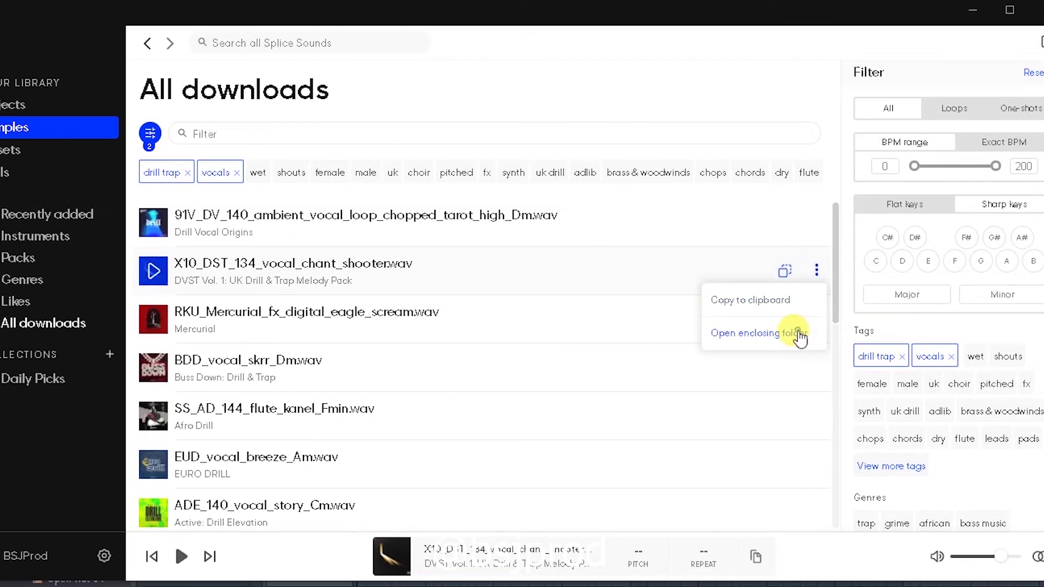
click(799, 334)
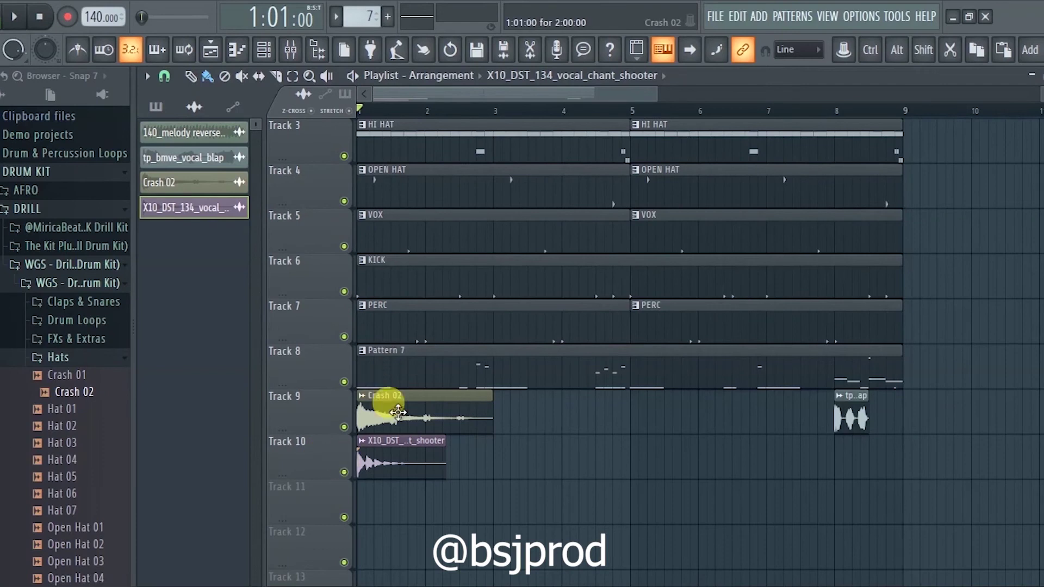
- Play the arrangement with the crash and vocal chant, and check the chant clip's channel settings
key(space)
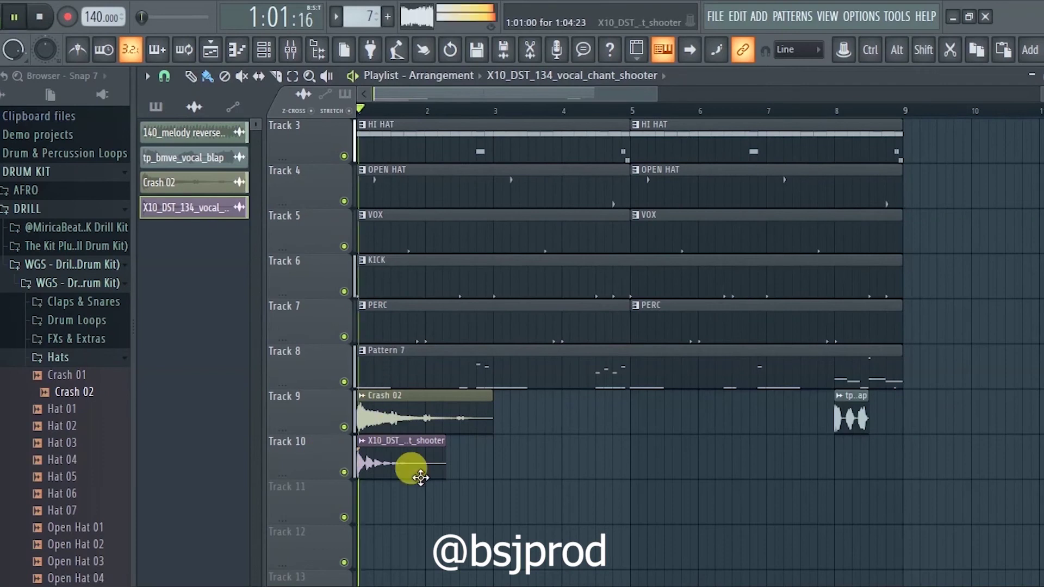
double_click(419, 467)
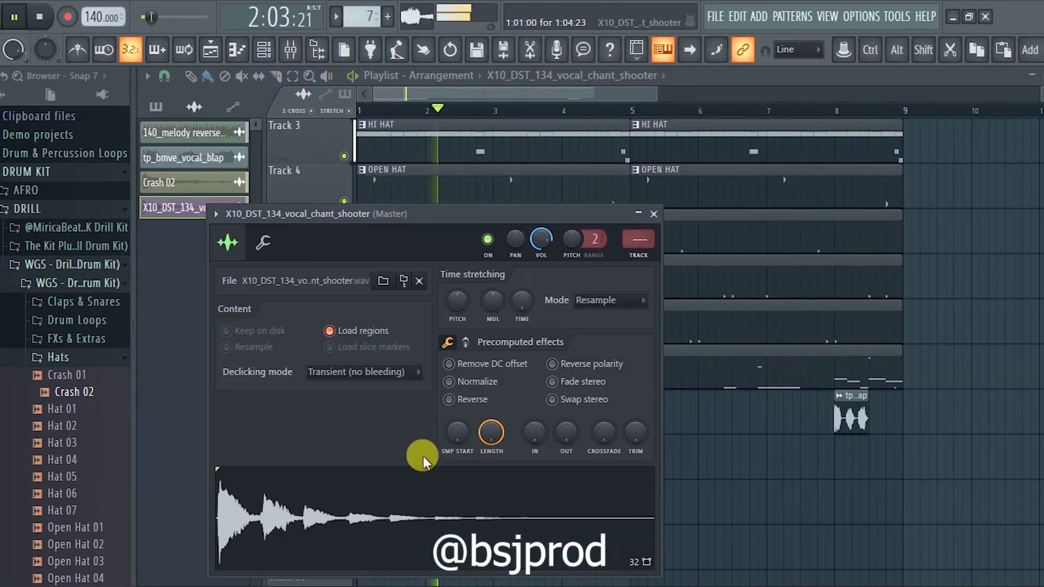
click(509, 91)
scroll(524, 321, up, 2)
scroll(665, 462, down, 1)
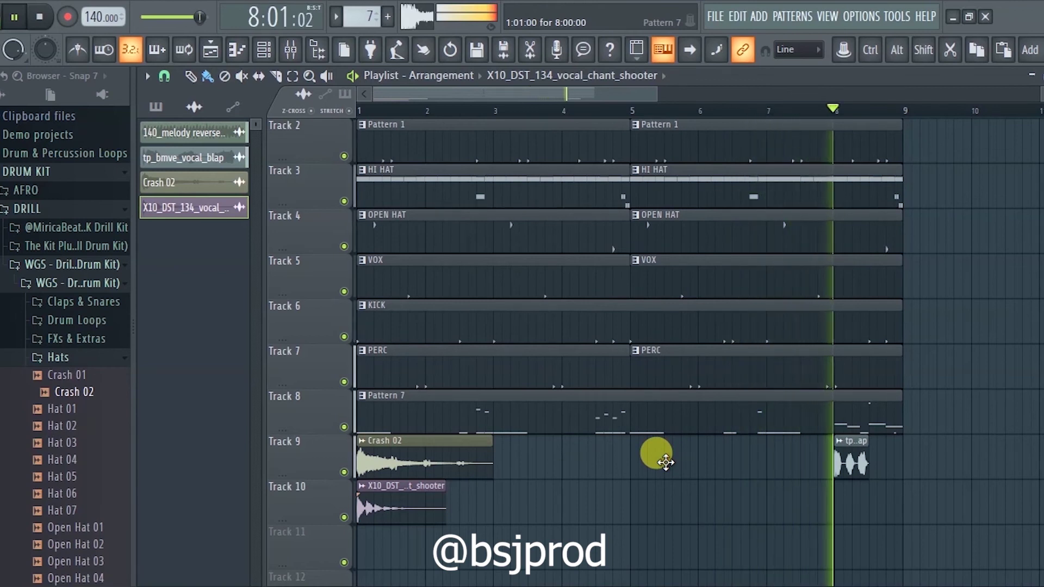
scroll(605, 226, up, 1)
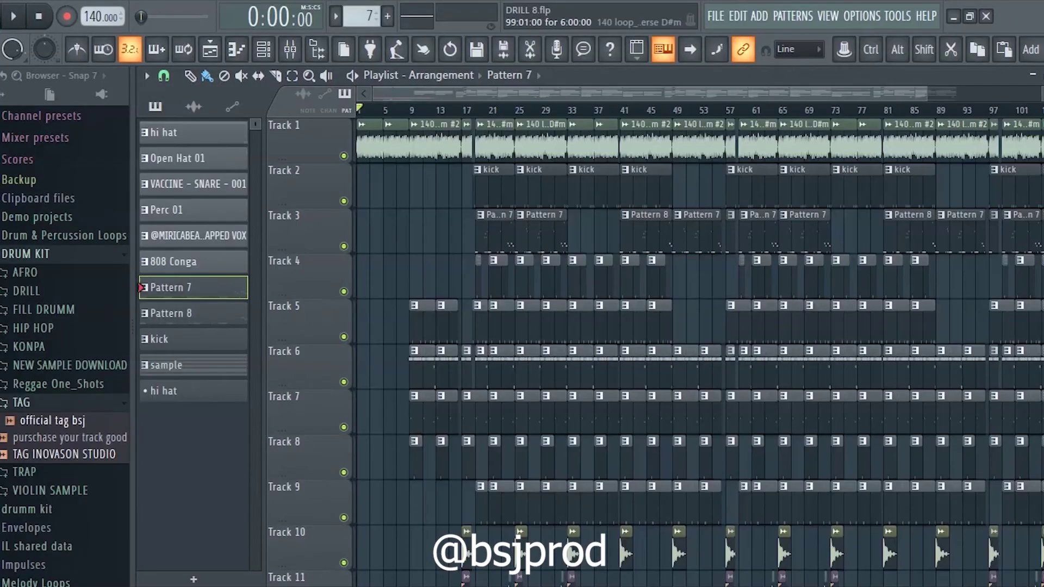
- Play back the full DRILL 8.flp arrangement and look over the layout of its patterns, samples and effects tracks
scroll(701, 348, down, 3)
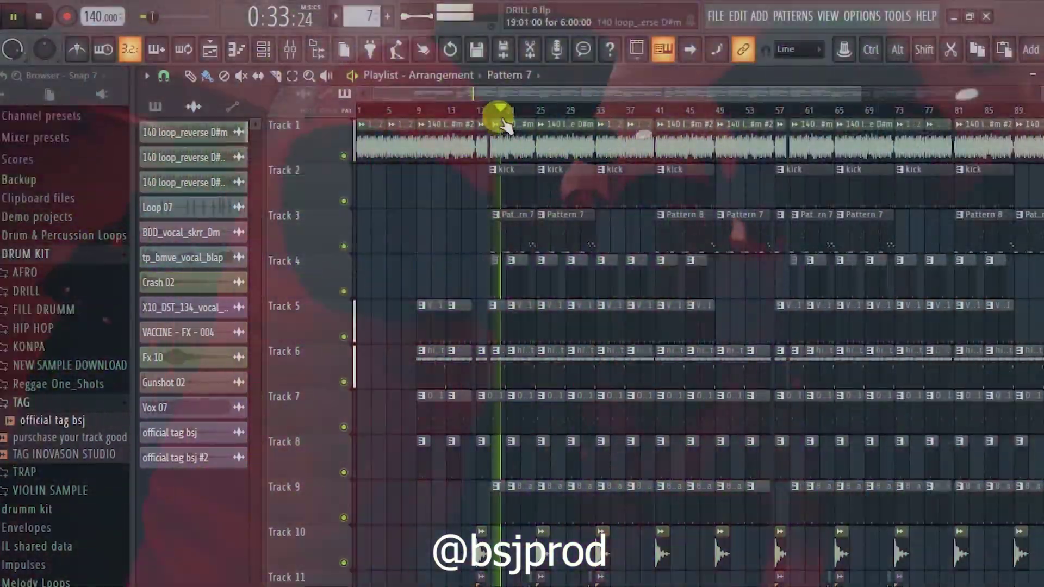
scroll(510, 113, up, 2)
drag(531, 96, 505, 96)
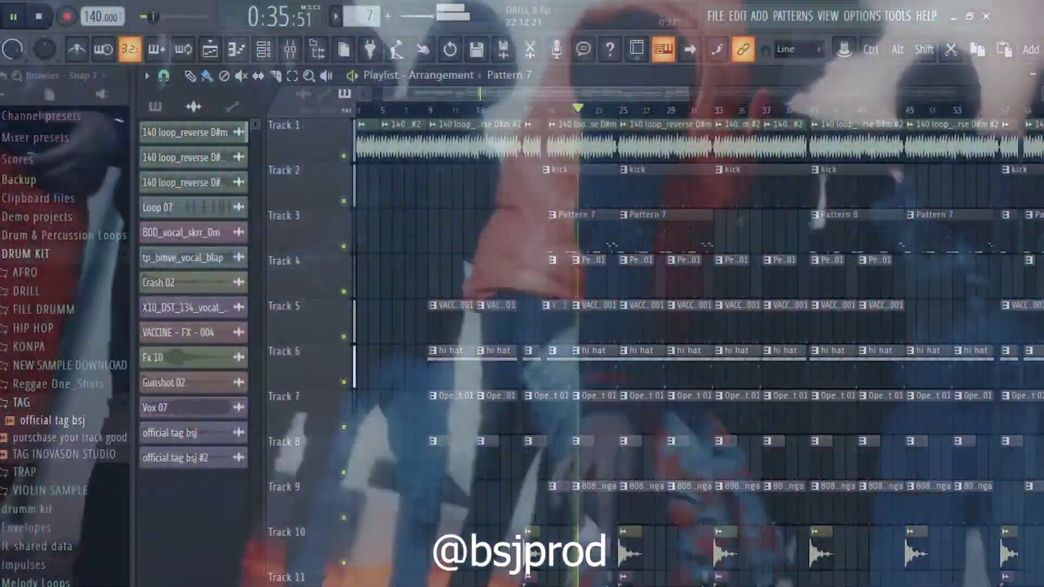
drag(1042, 110, 1042, 104)
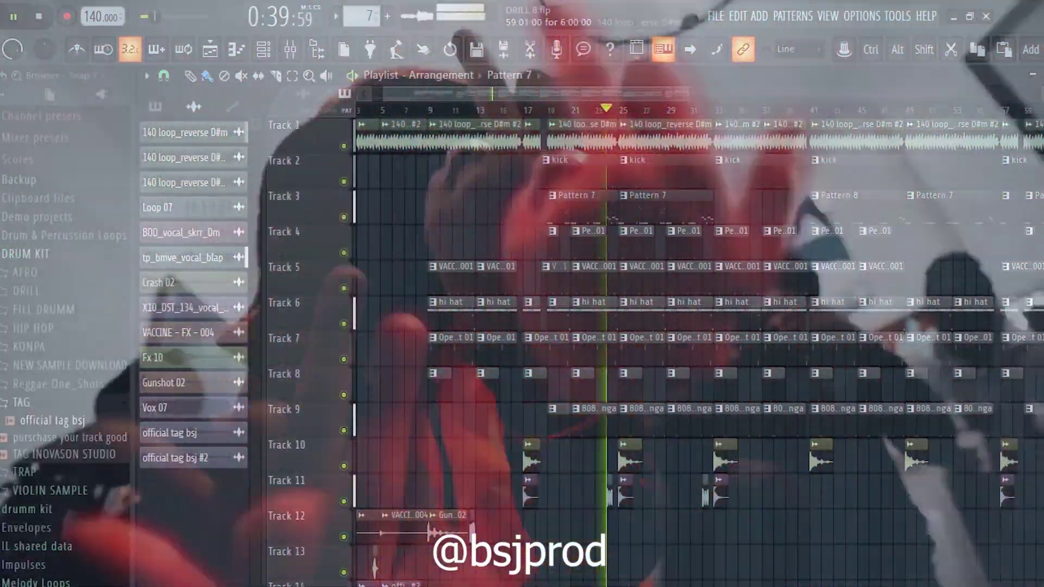
drag(1042, 105, 1042, 110)
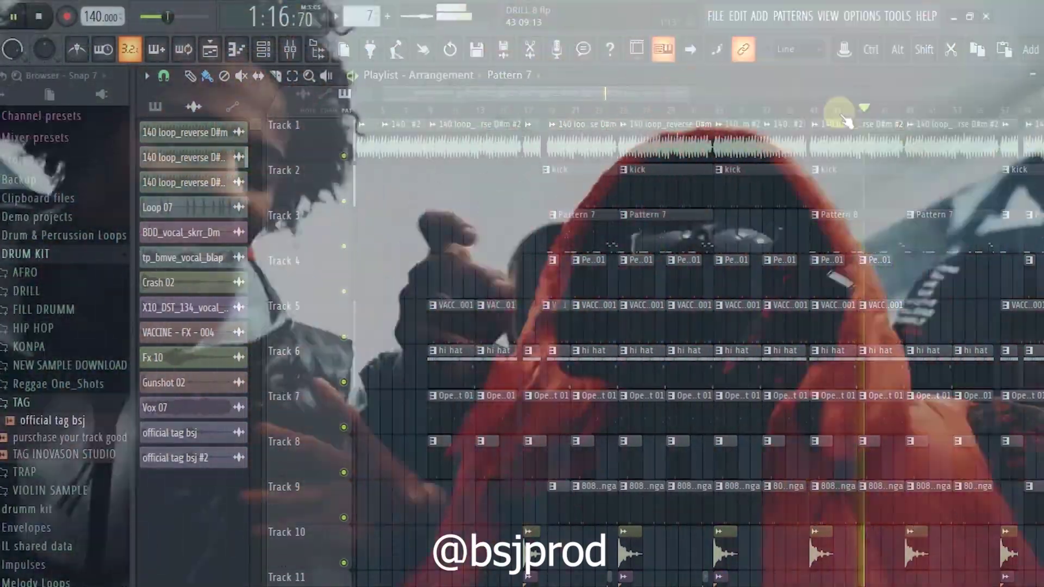
scroll(761, 356, down, 1)
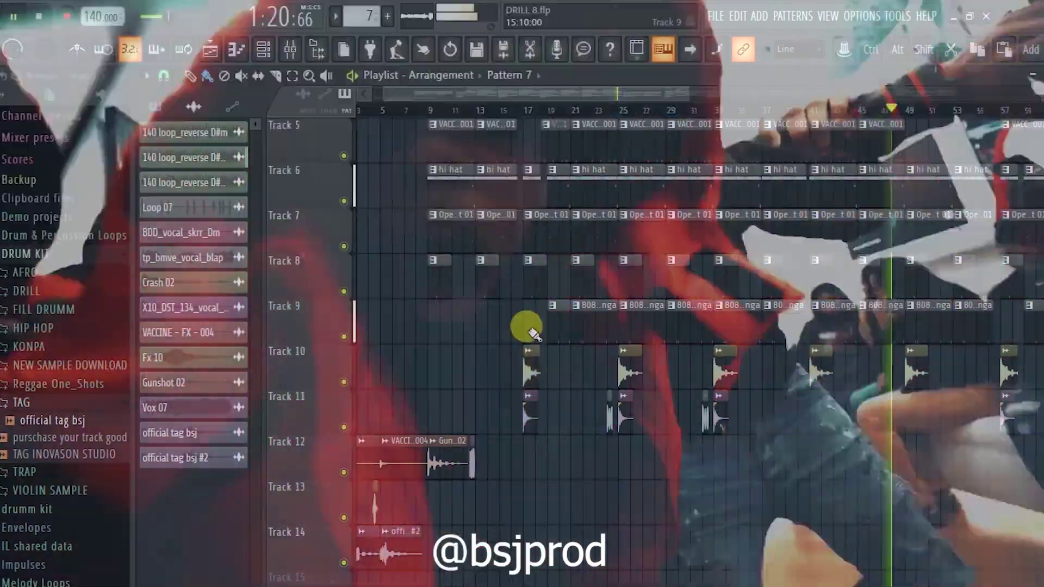
scroll(566, 305, up, 1)
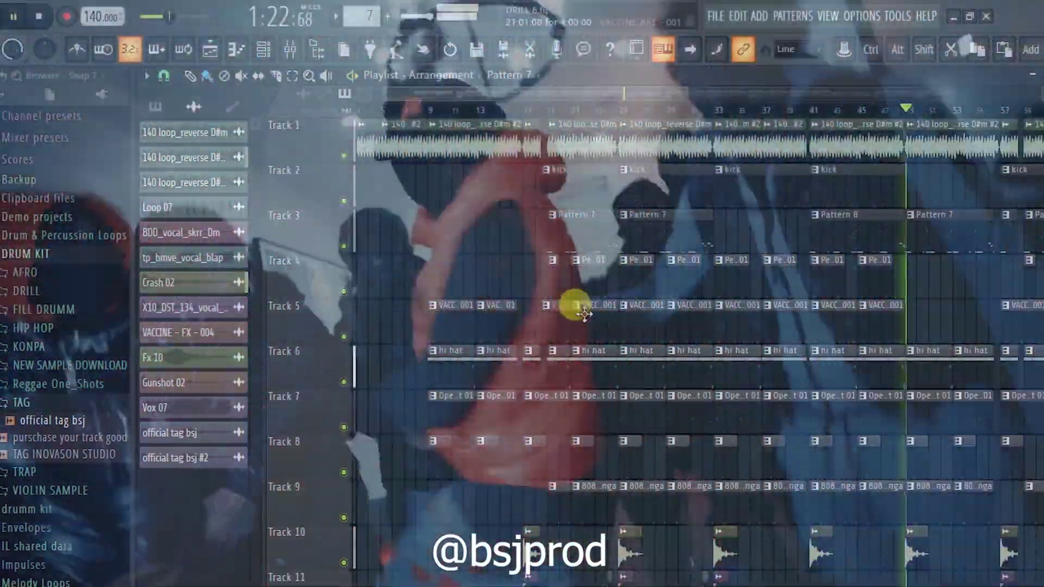
scroll(674, 119, down, 2)
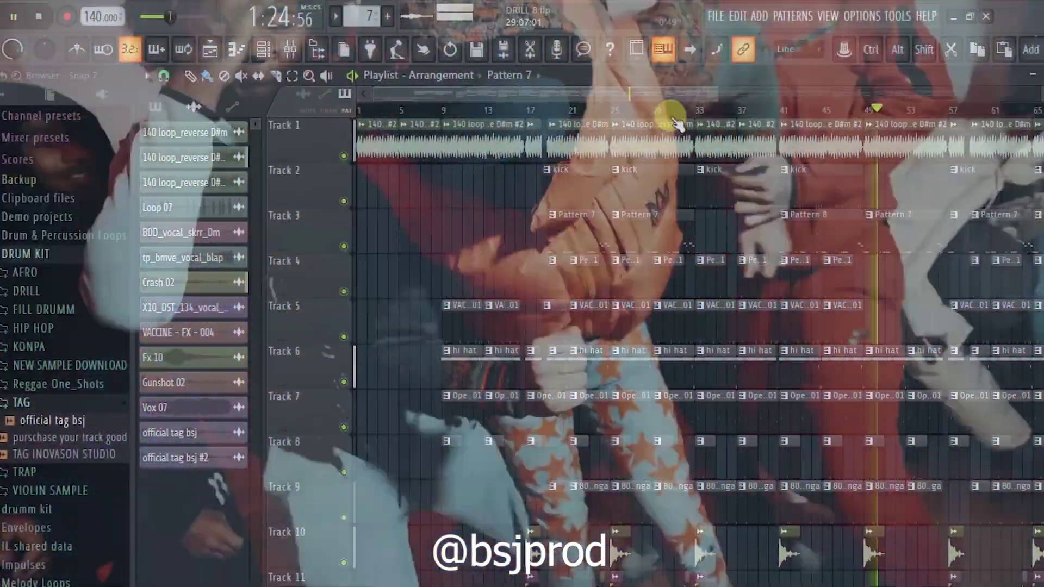